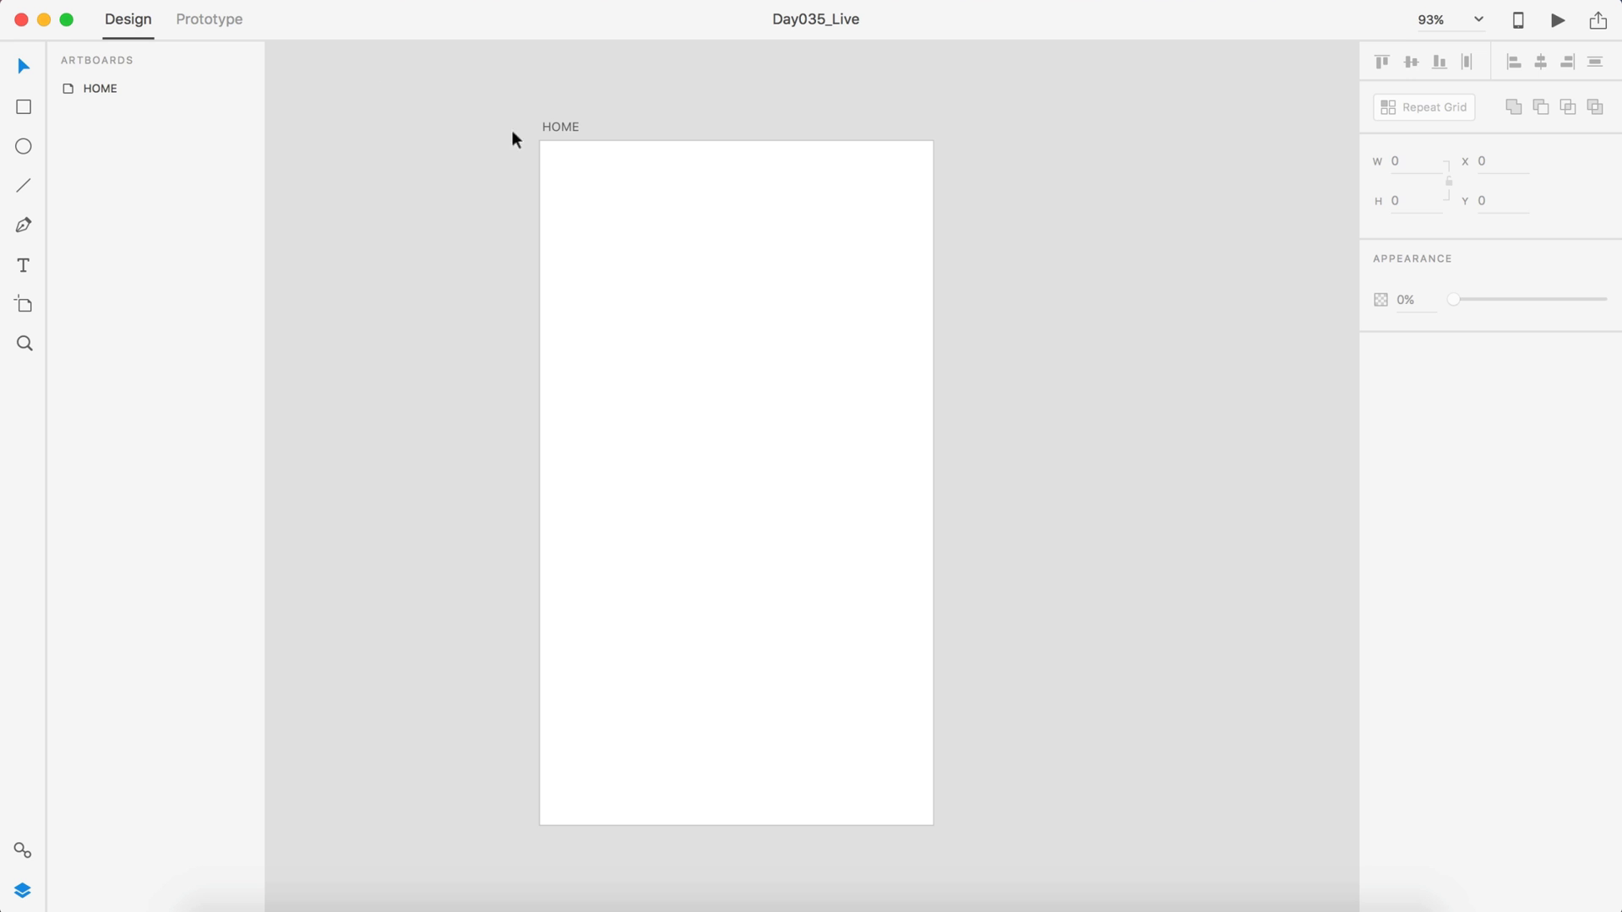
Step: Select and deselect the blank HOME artboard in Day035_Live, then bring up the File menu
left_click(571, 128)
scroll(1030, 338, "left", 3)
scroll(1030, 338, "down", 1)
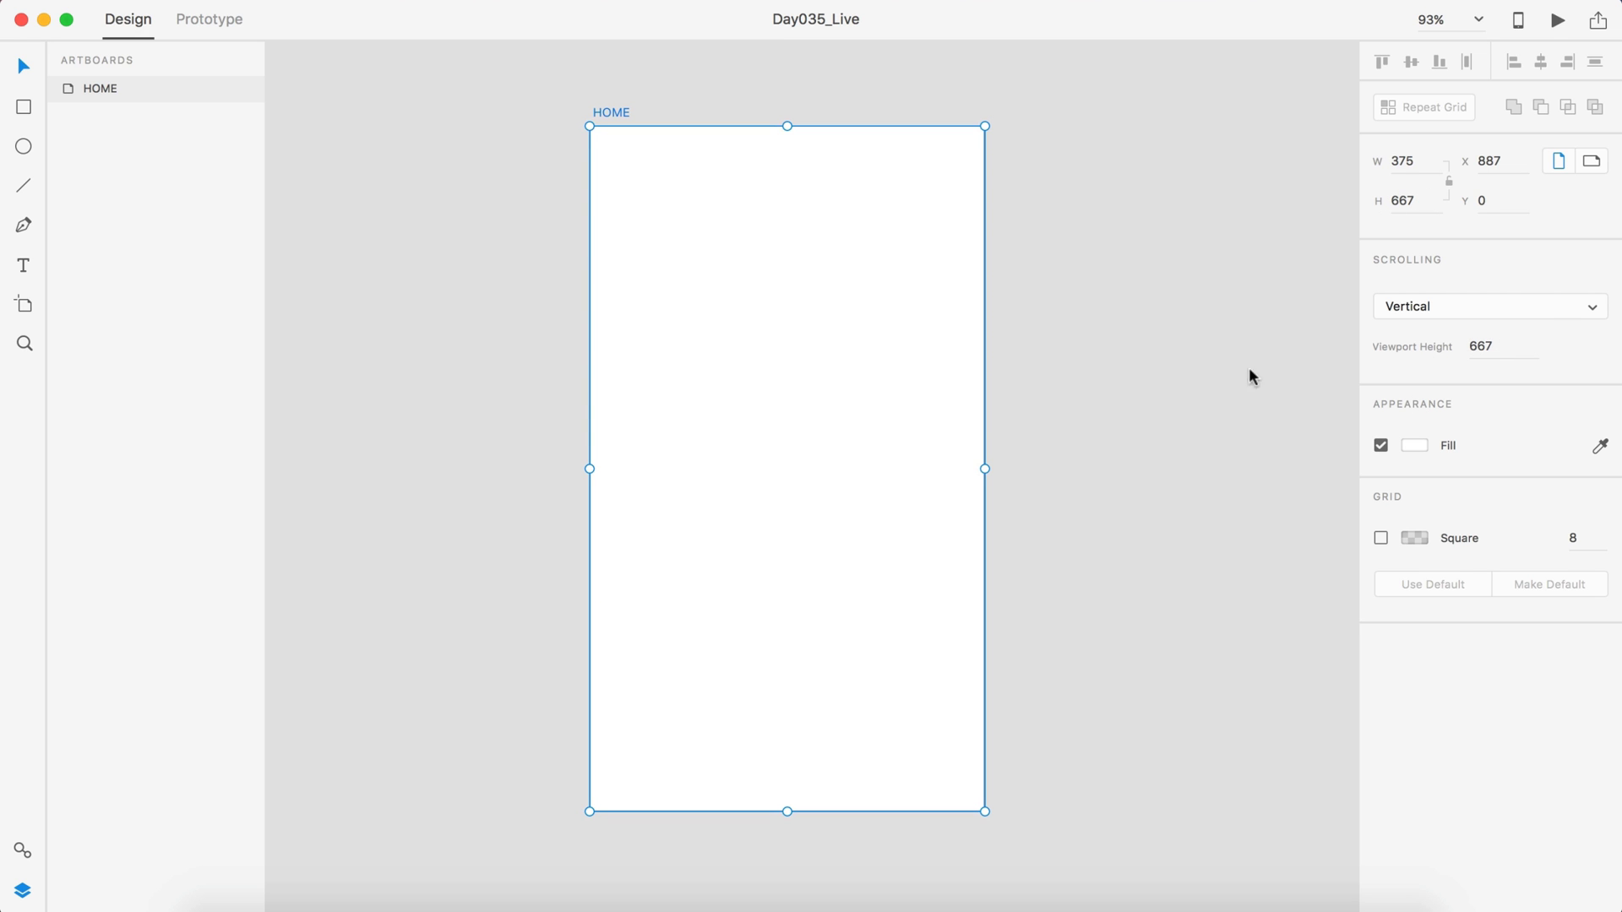
left_click(1065, 392)
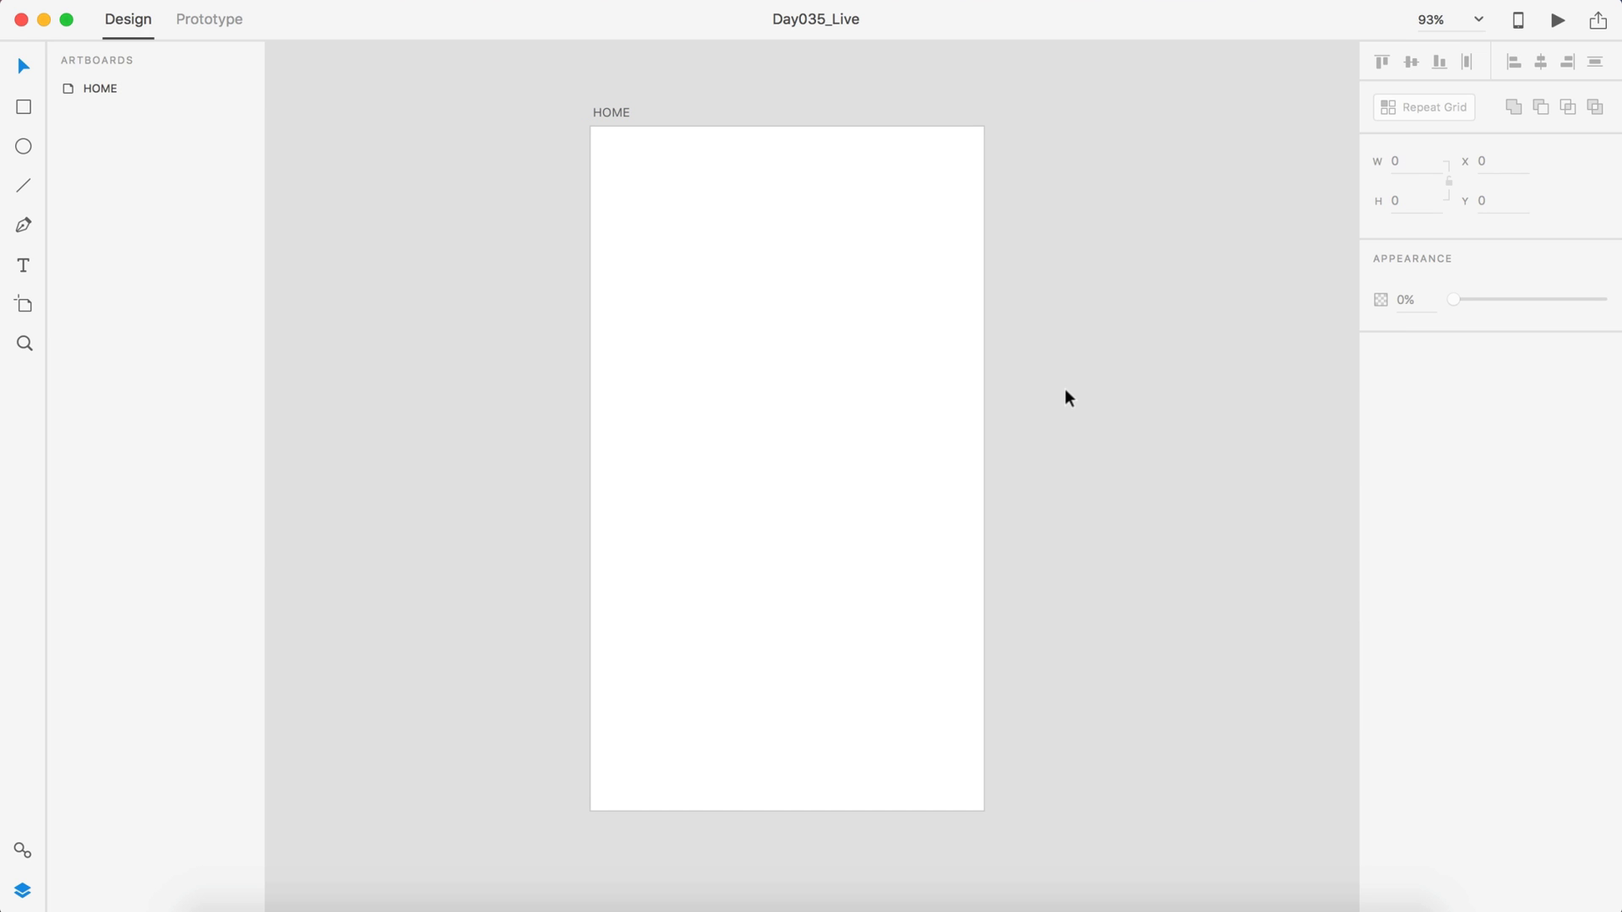
left_click(127, 2)
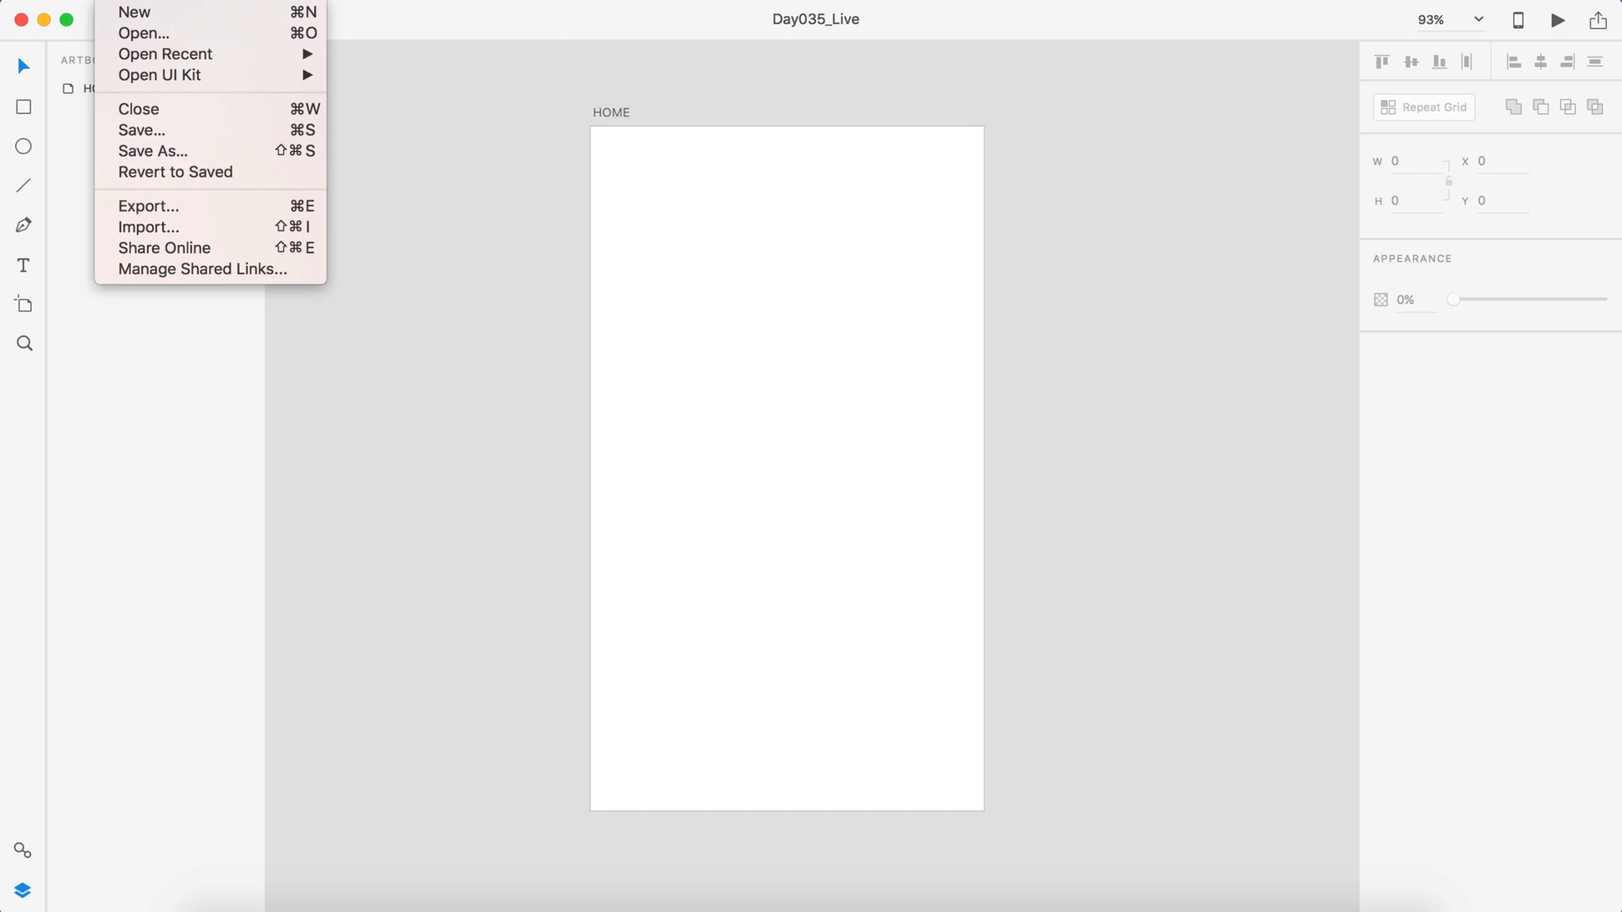
Step: Copy the Settings screen's status bar and title from the Apple iOS UI kit, then reselect HOME
mouse_move(188, 75)
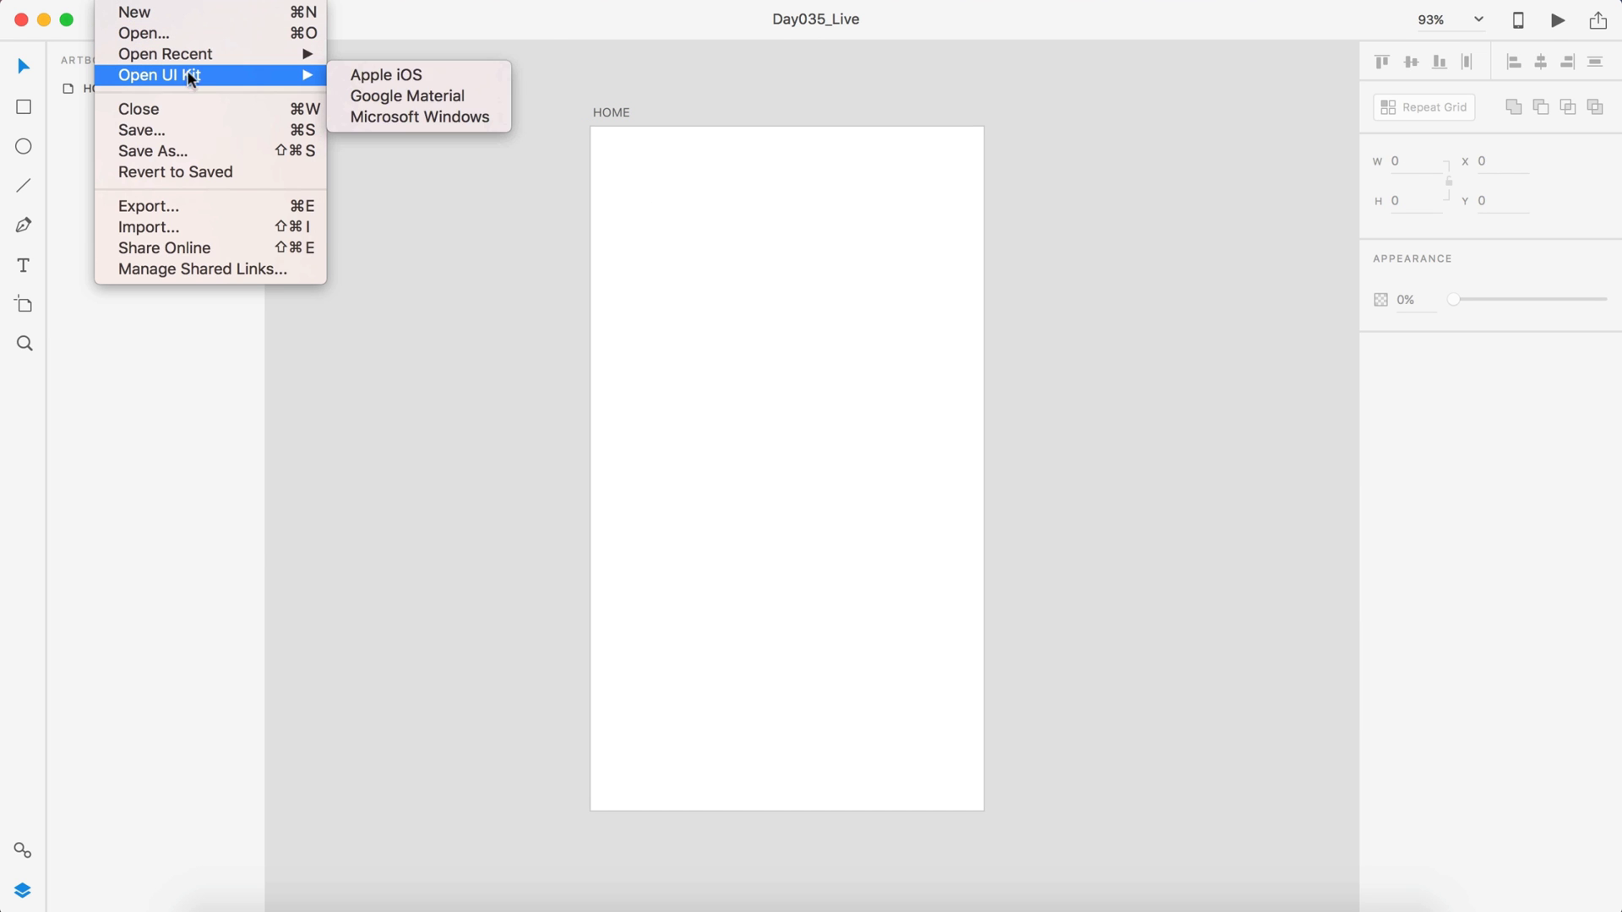
left_click(364, 72)
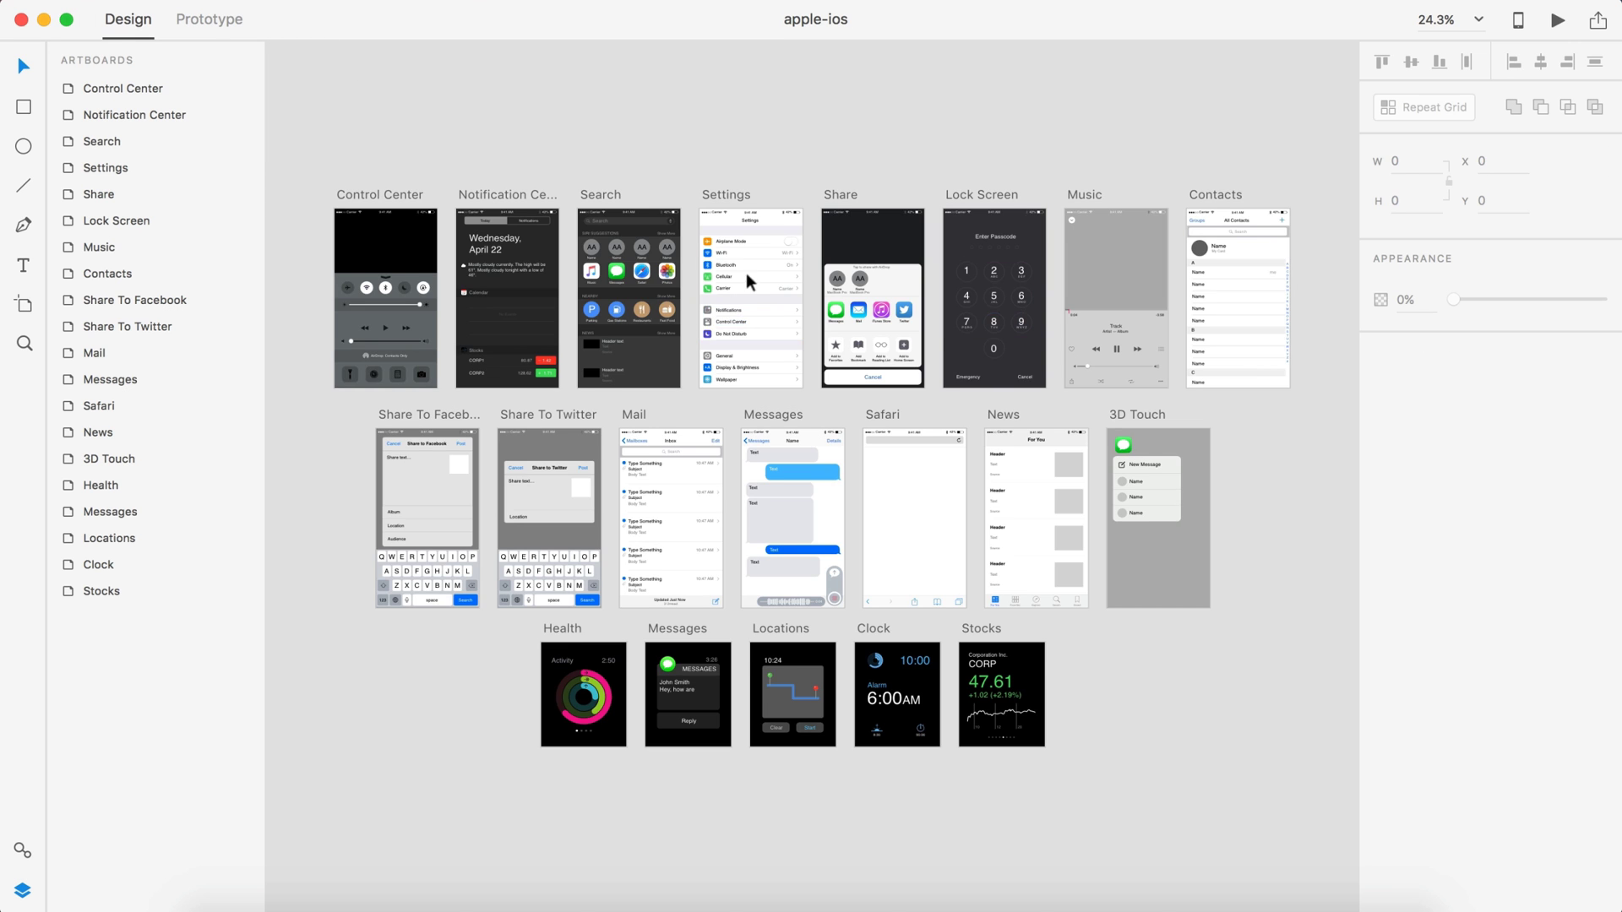
scroll(748, 274, "up", 5)
left_click(1050, 88)
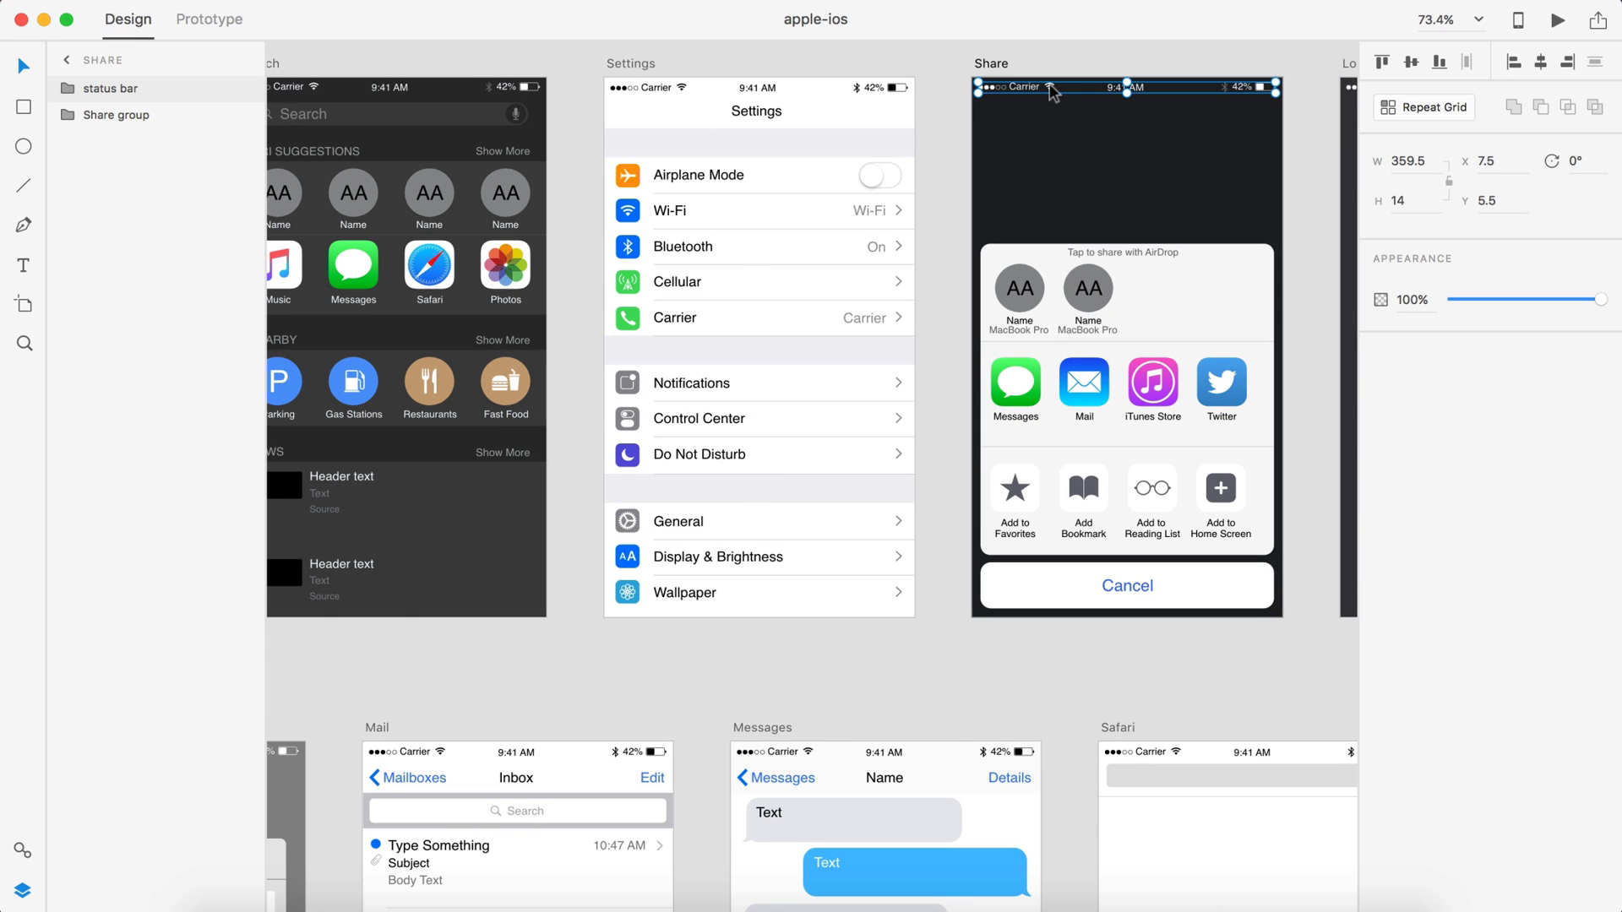
left_click_drag(579, 68, 943, 138)
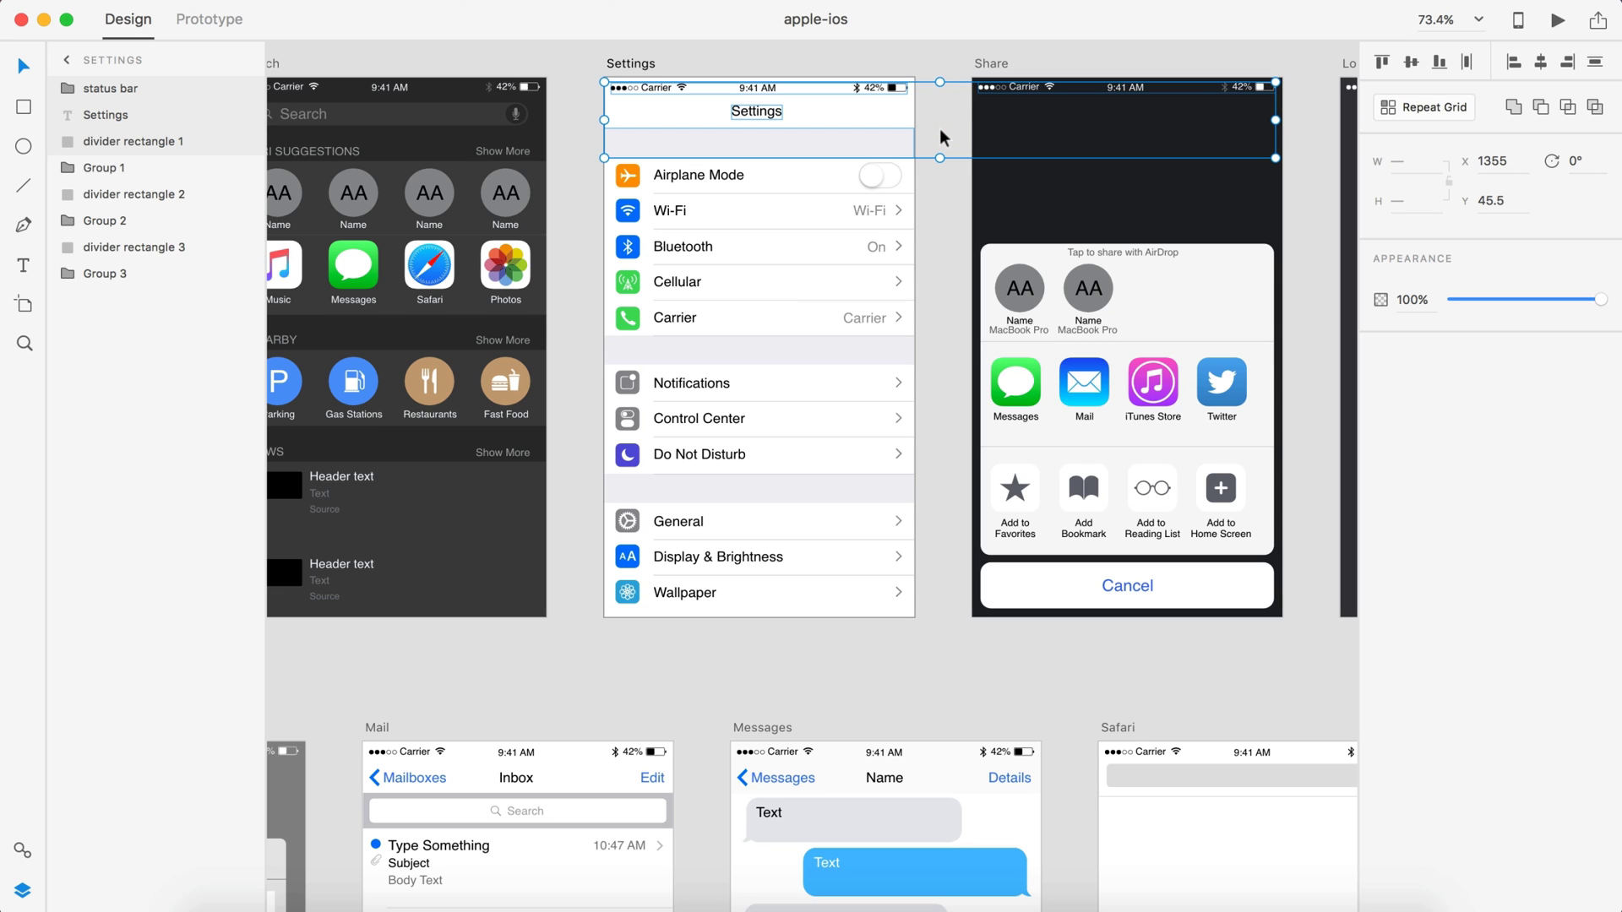
left_click(21, 19)
left_click(612, 113)
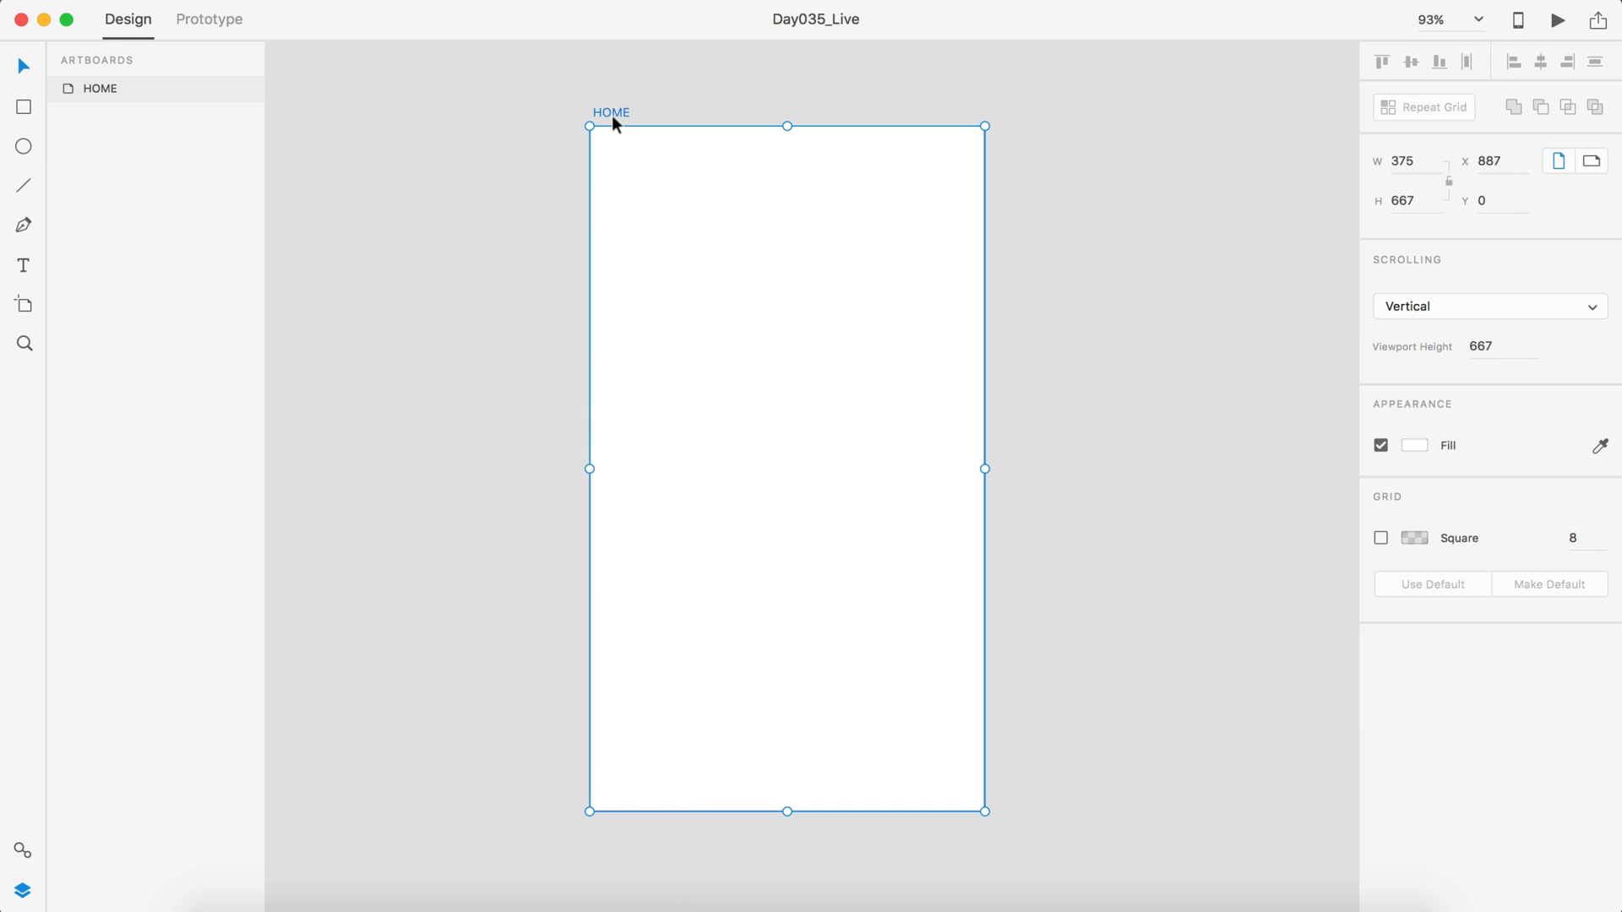
Step: Paste the copied header elements into HOME and delete the extra status bar group
key("super+v")
left_click(497, 216)
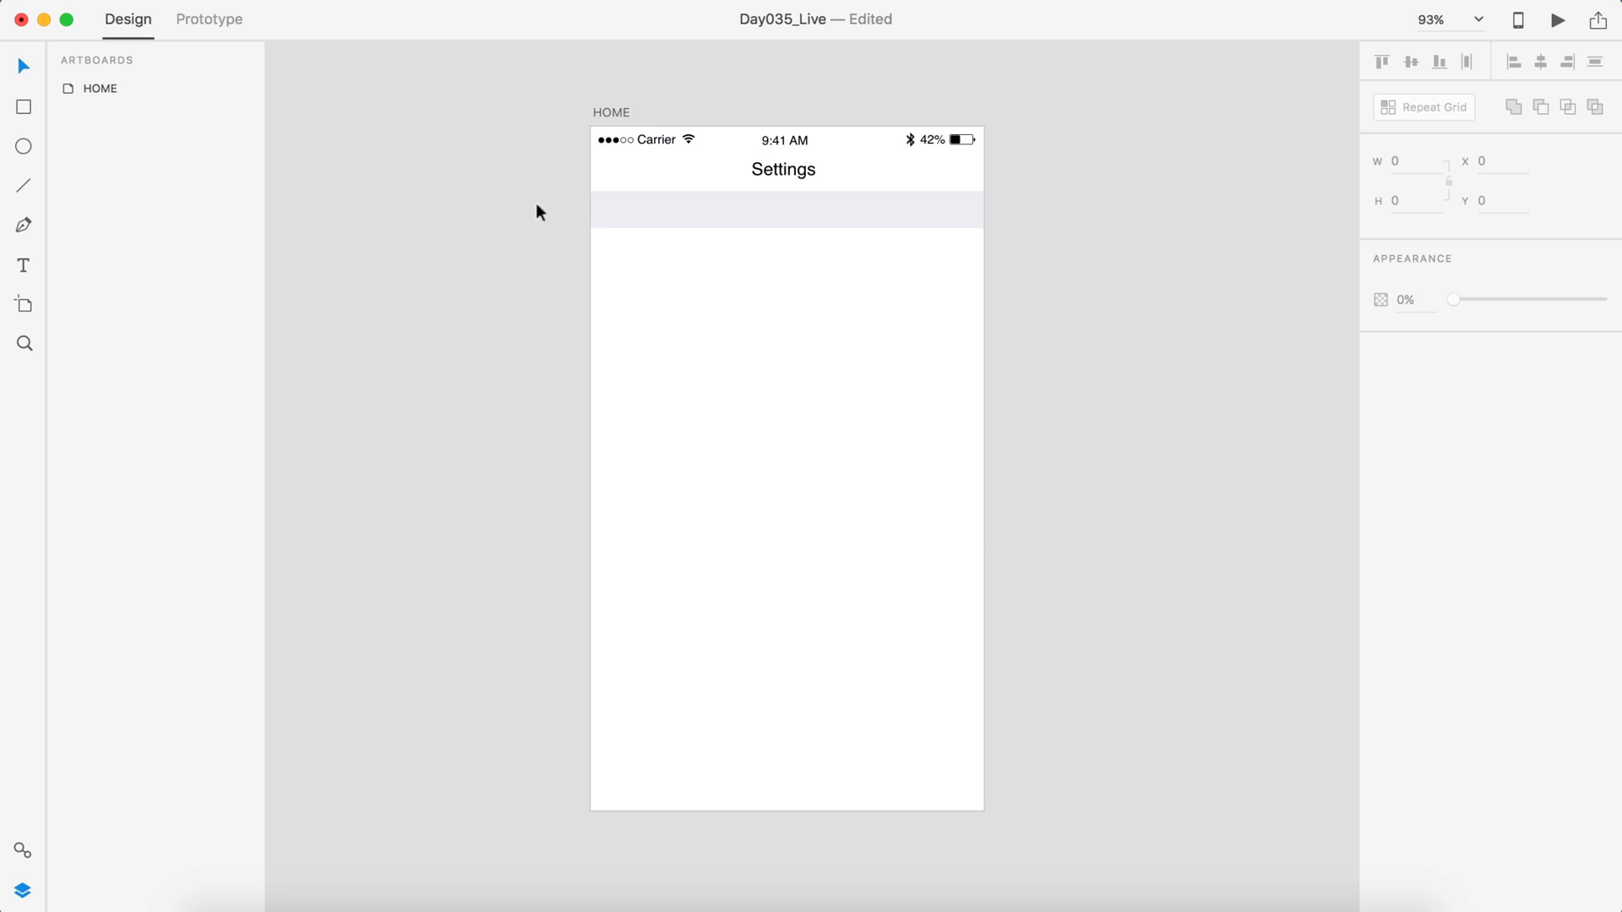
left_click(688, 139)
key("Delete")
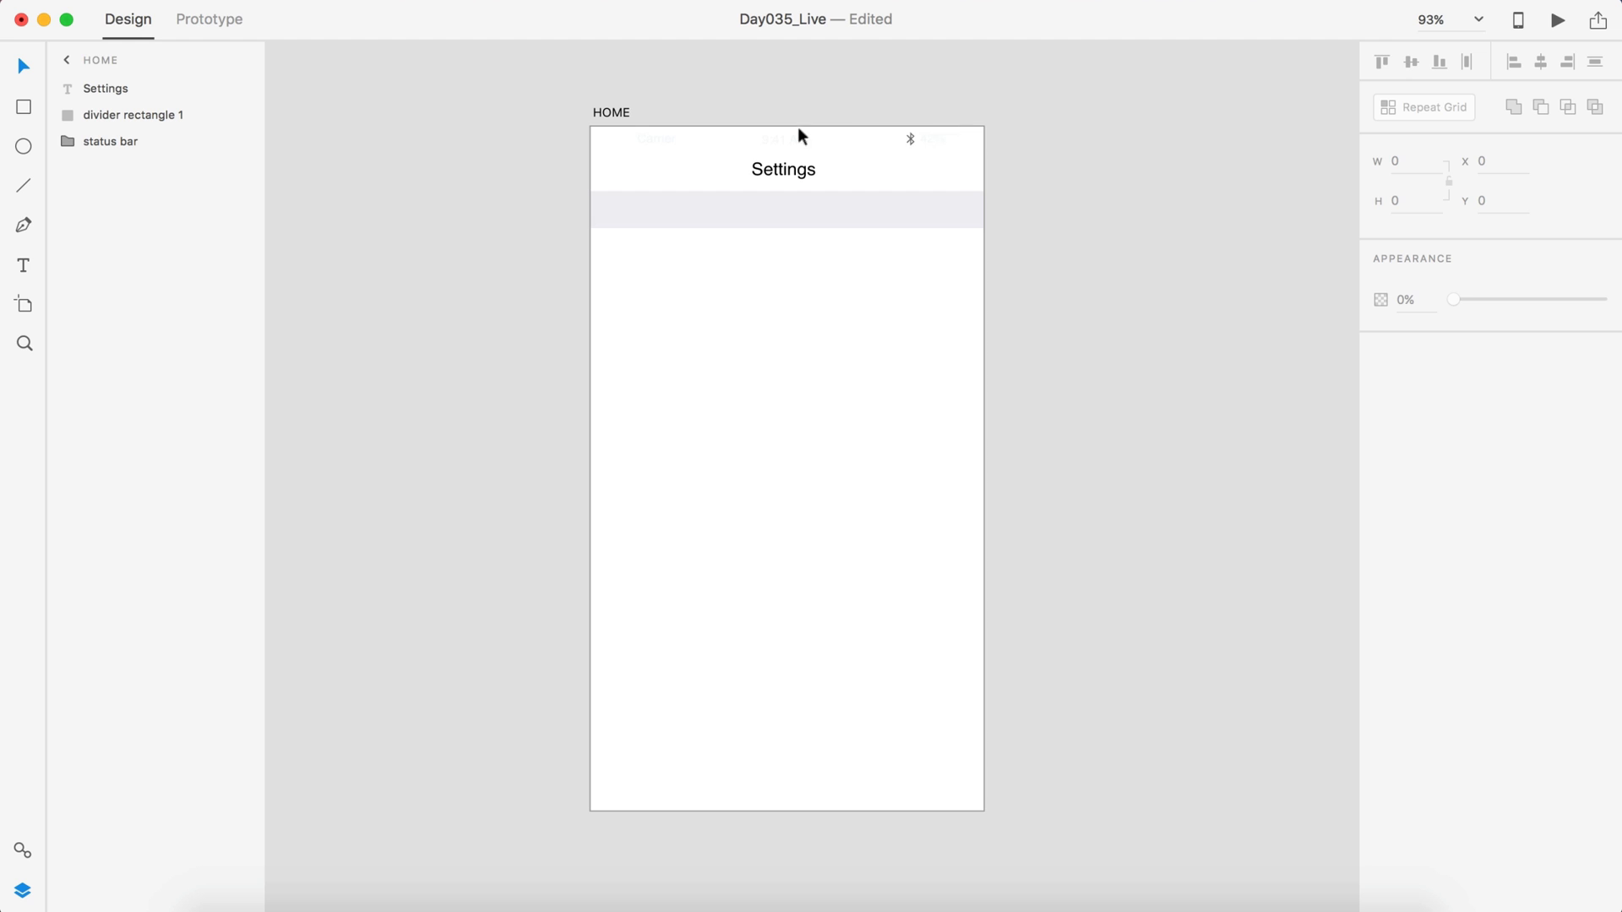
Step: Stretch the grey divider rectangle to 375 × 63 across the top and send it to back
left_click(832, 209)
left_click_drag(787, 230, 779, 127)
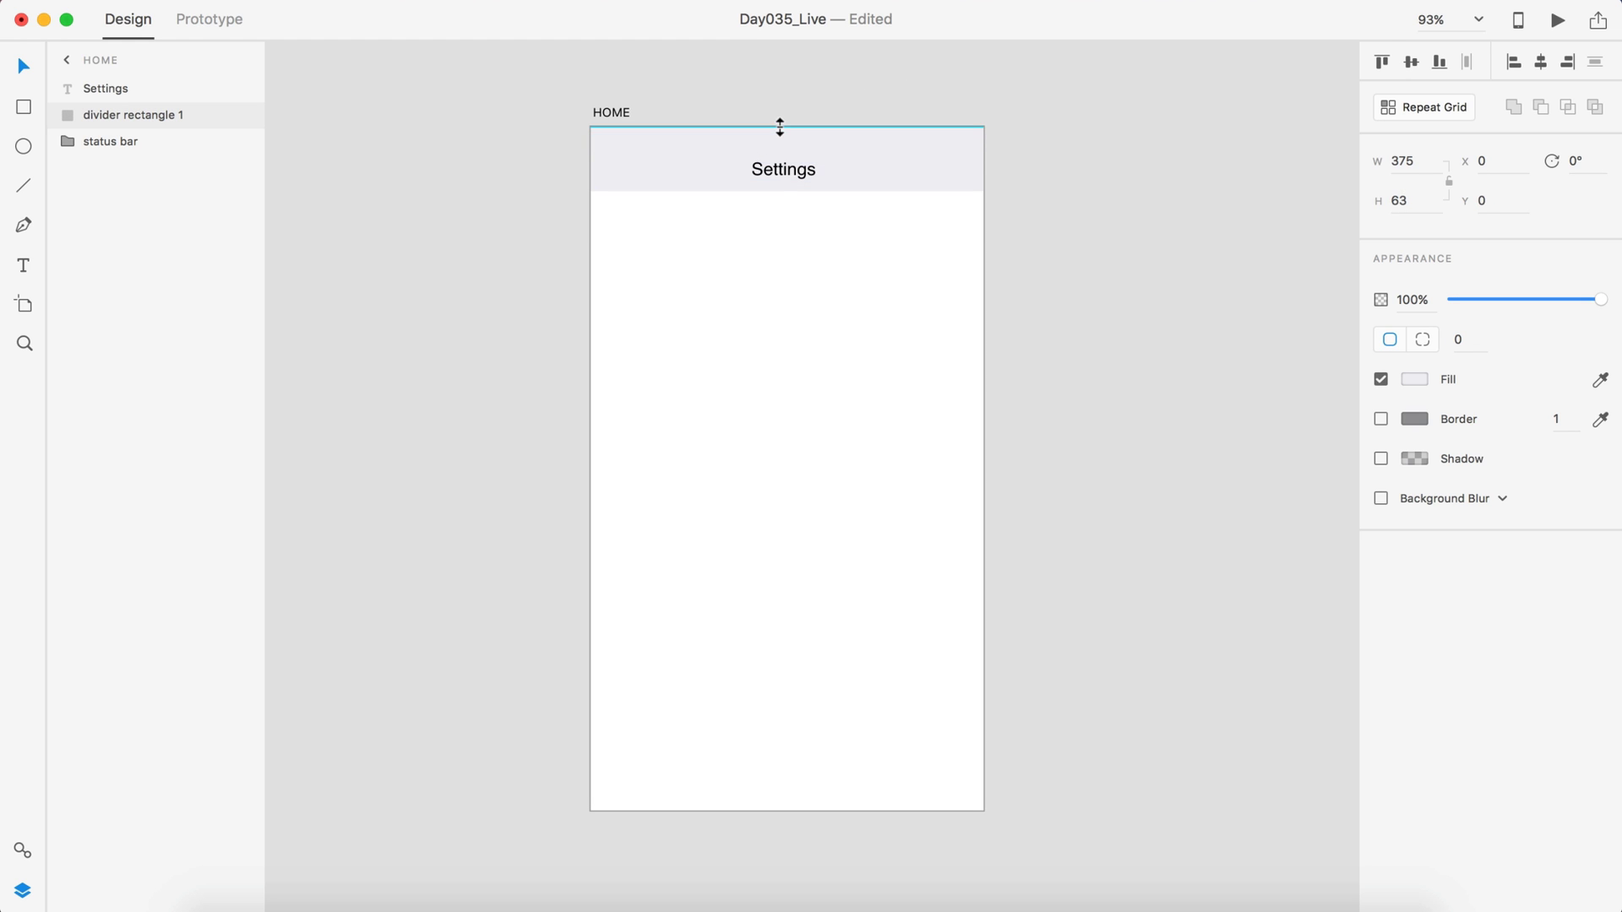
right_click(849, 169)
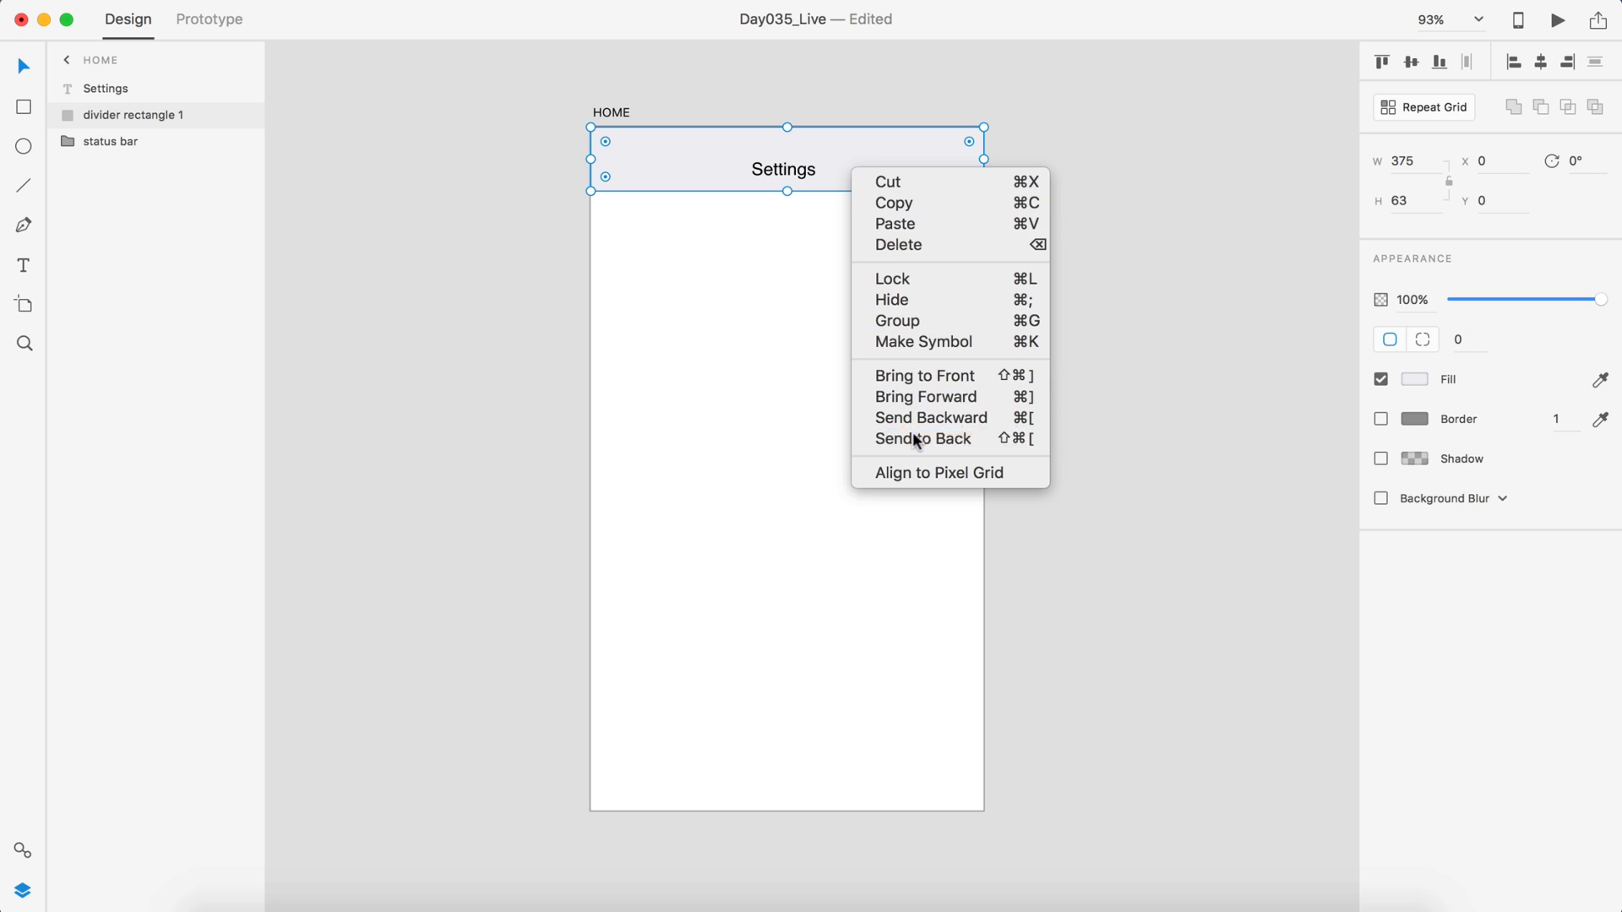
left_click(912, 437)
Step: Fill the header rectangle with blue #2196F3
left_click(1414, 377)
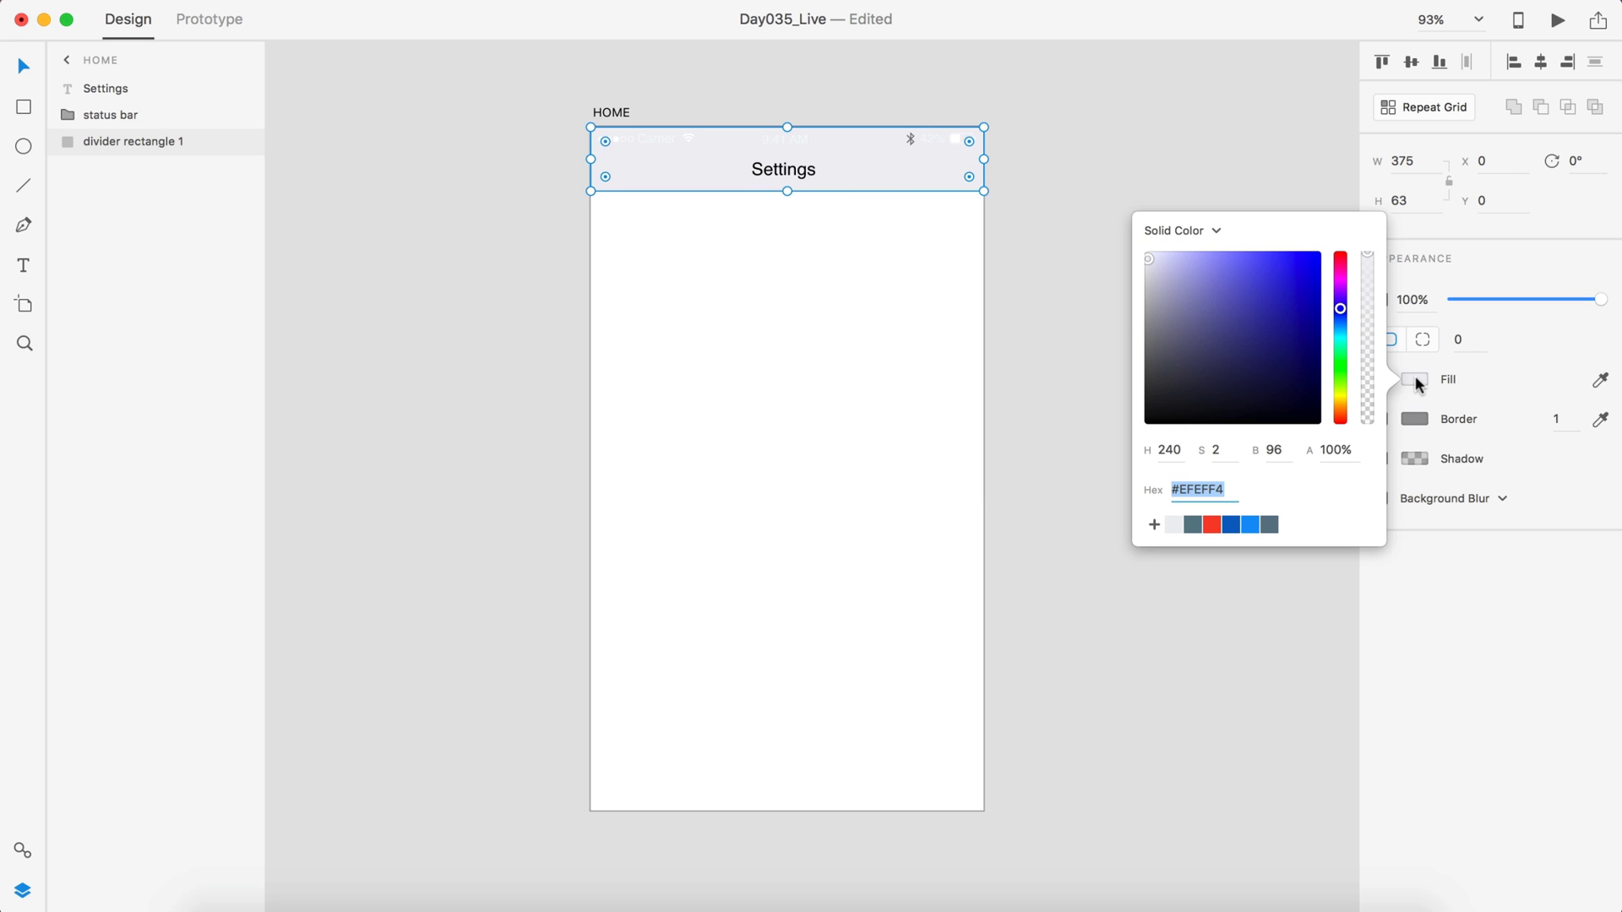
left_click(1248, 525)
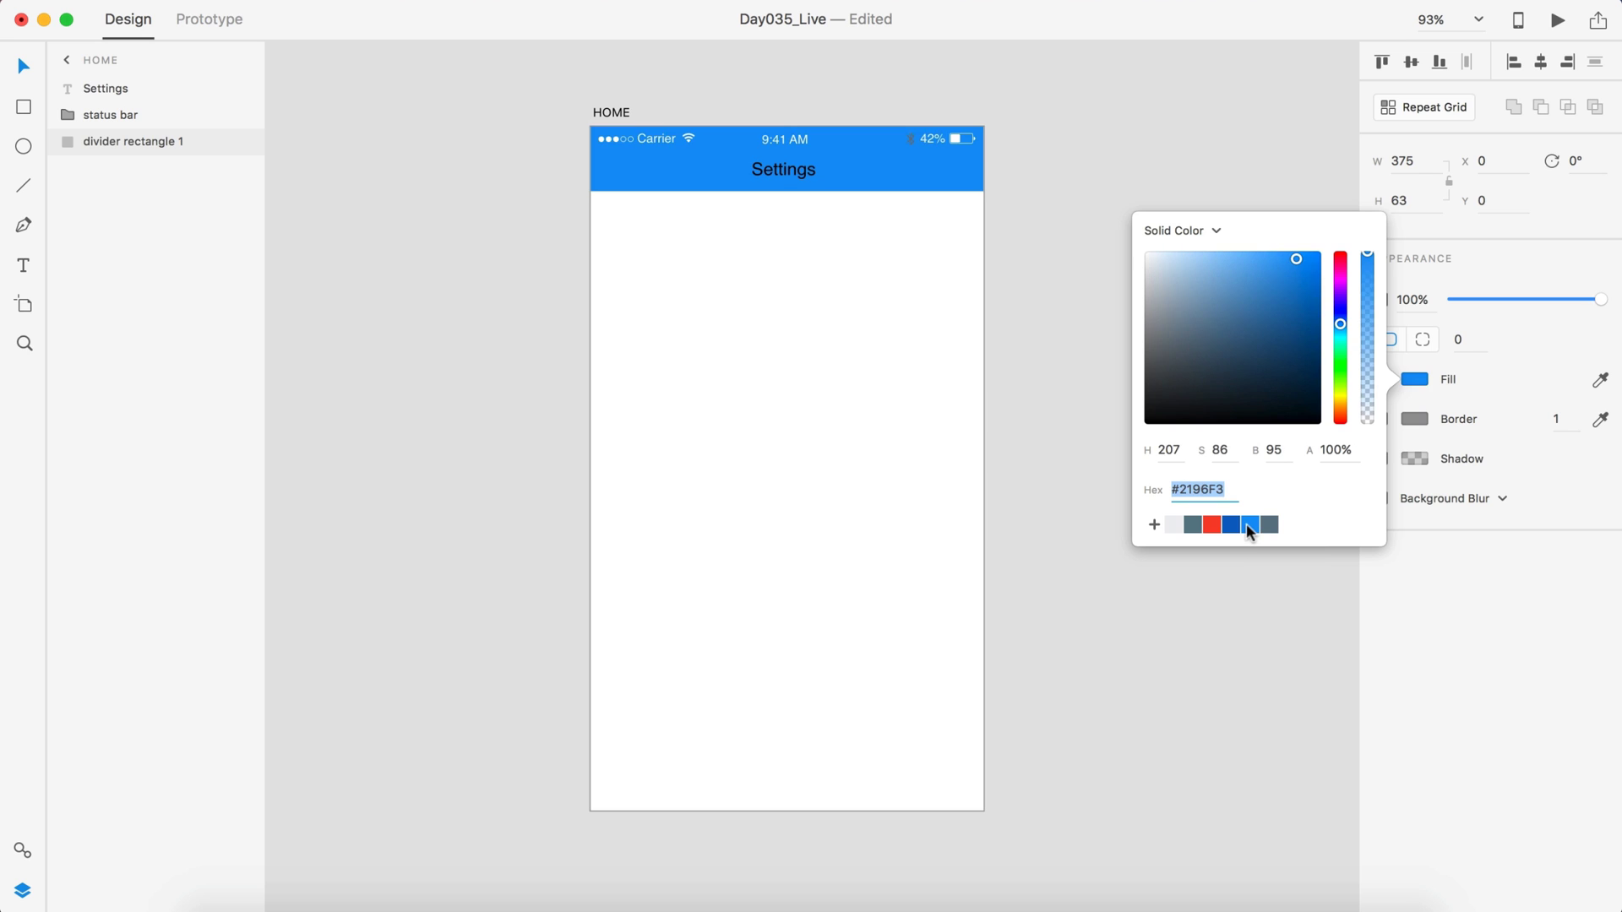
left_click(1048, 292)
Step: Recolour the status bar's Bluetooth icon white (#FFFFFF)
scroll(955, 195, "up", 10)
left_click(915, 267, "super")
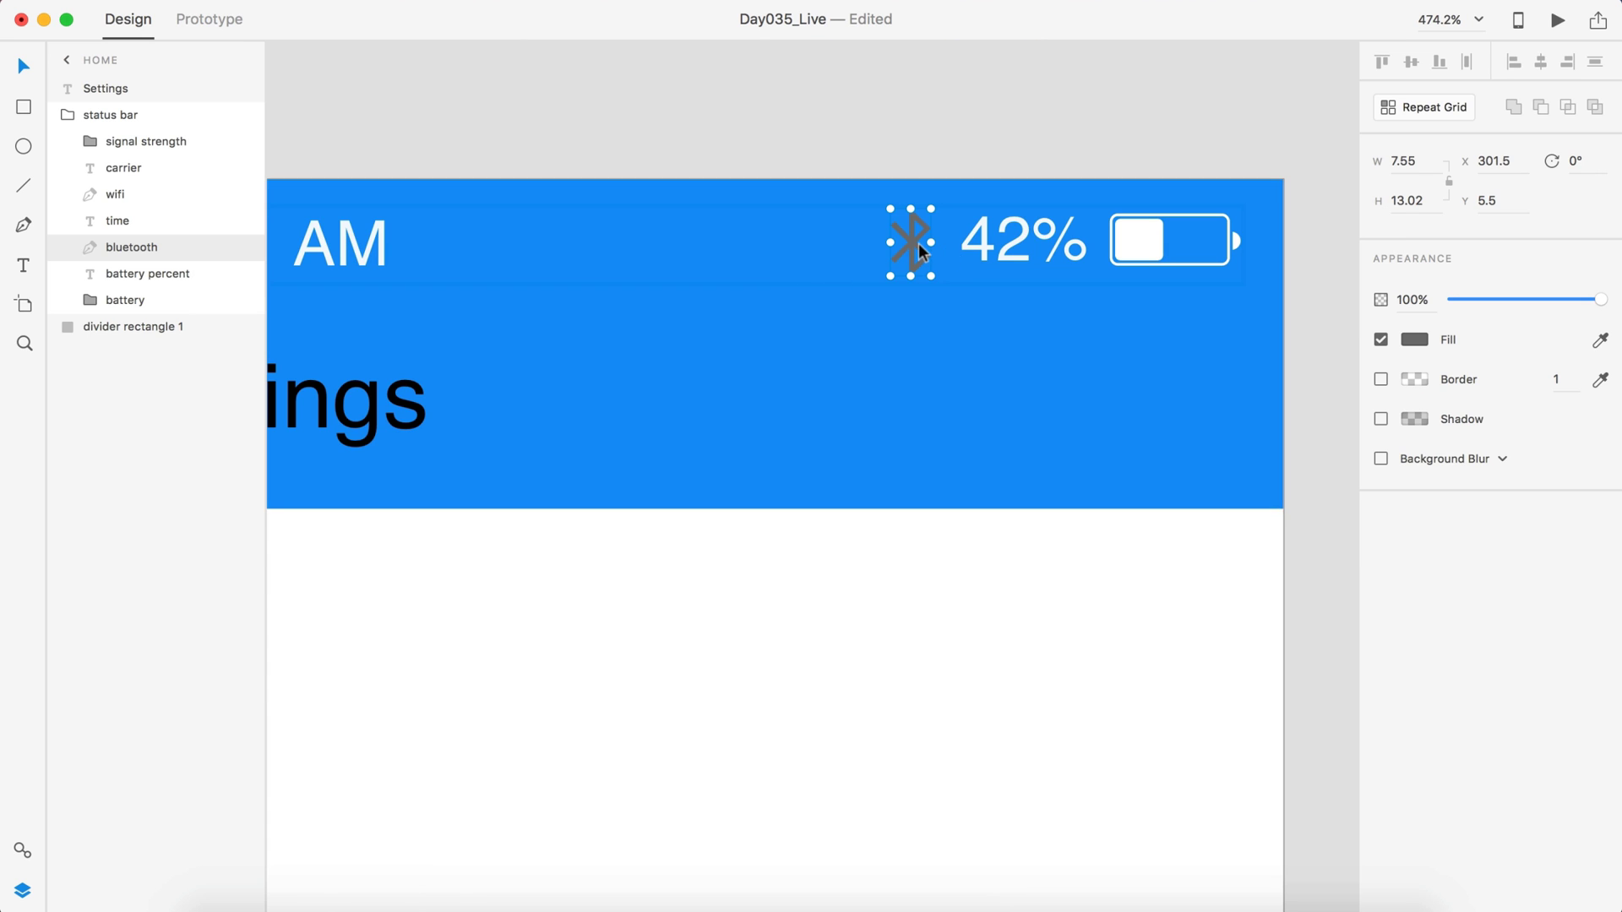
left_click(1416, 339)
type("ffffff")
key("Return")
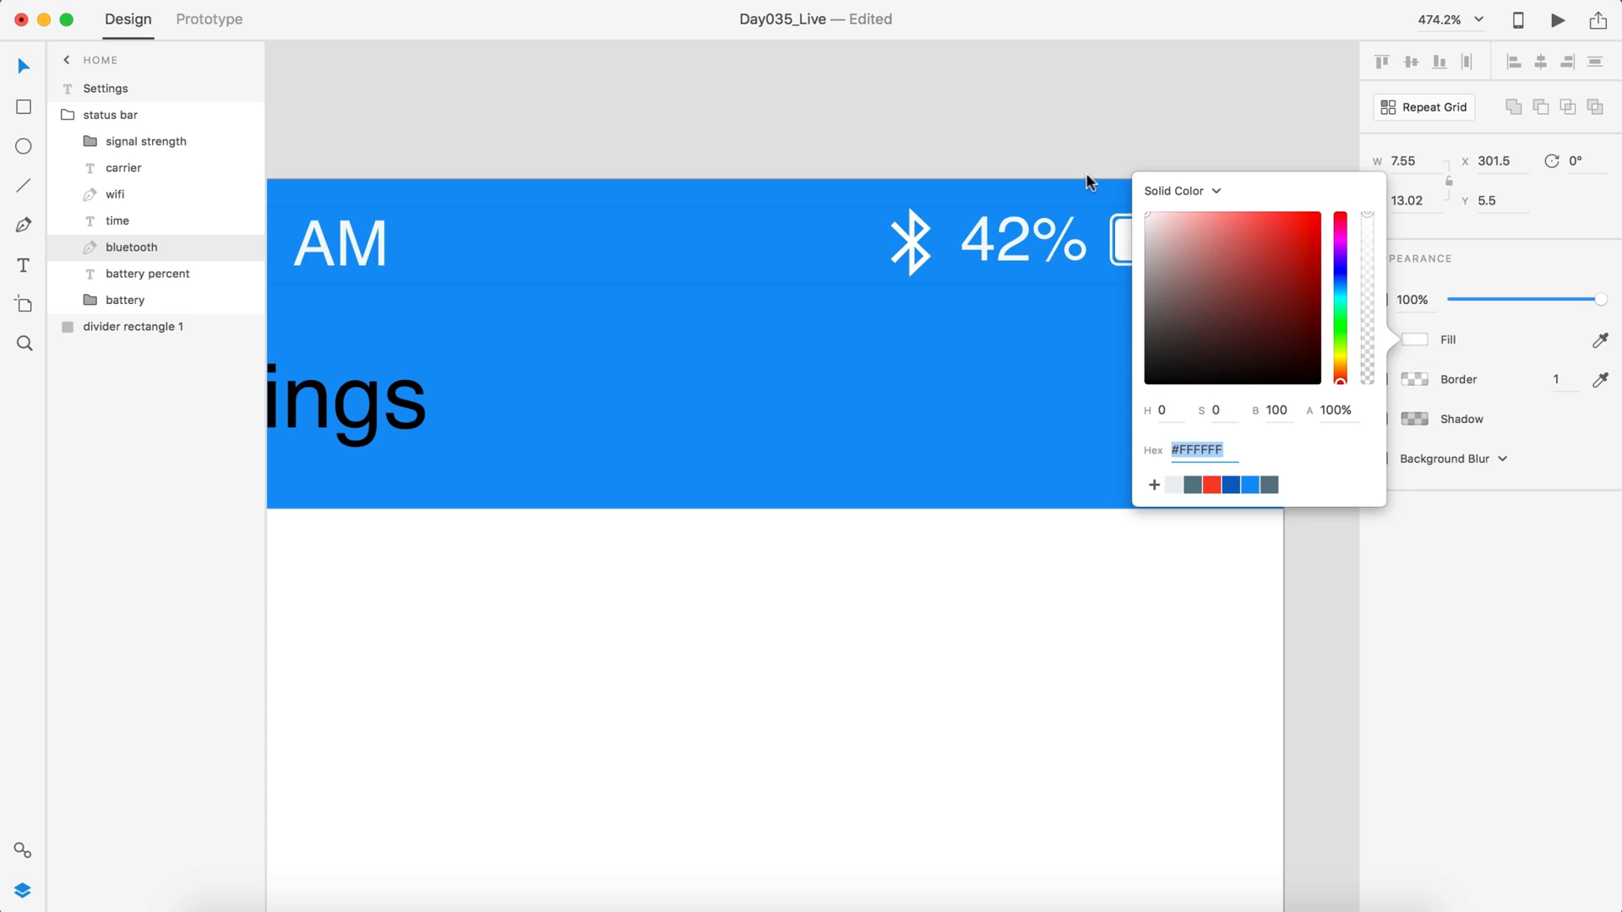
left_click(1085, 127)
scroll(1082, 127, "down", 5)
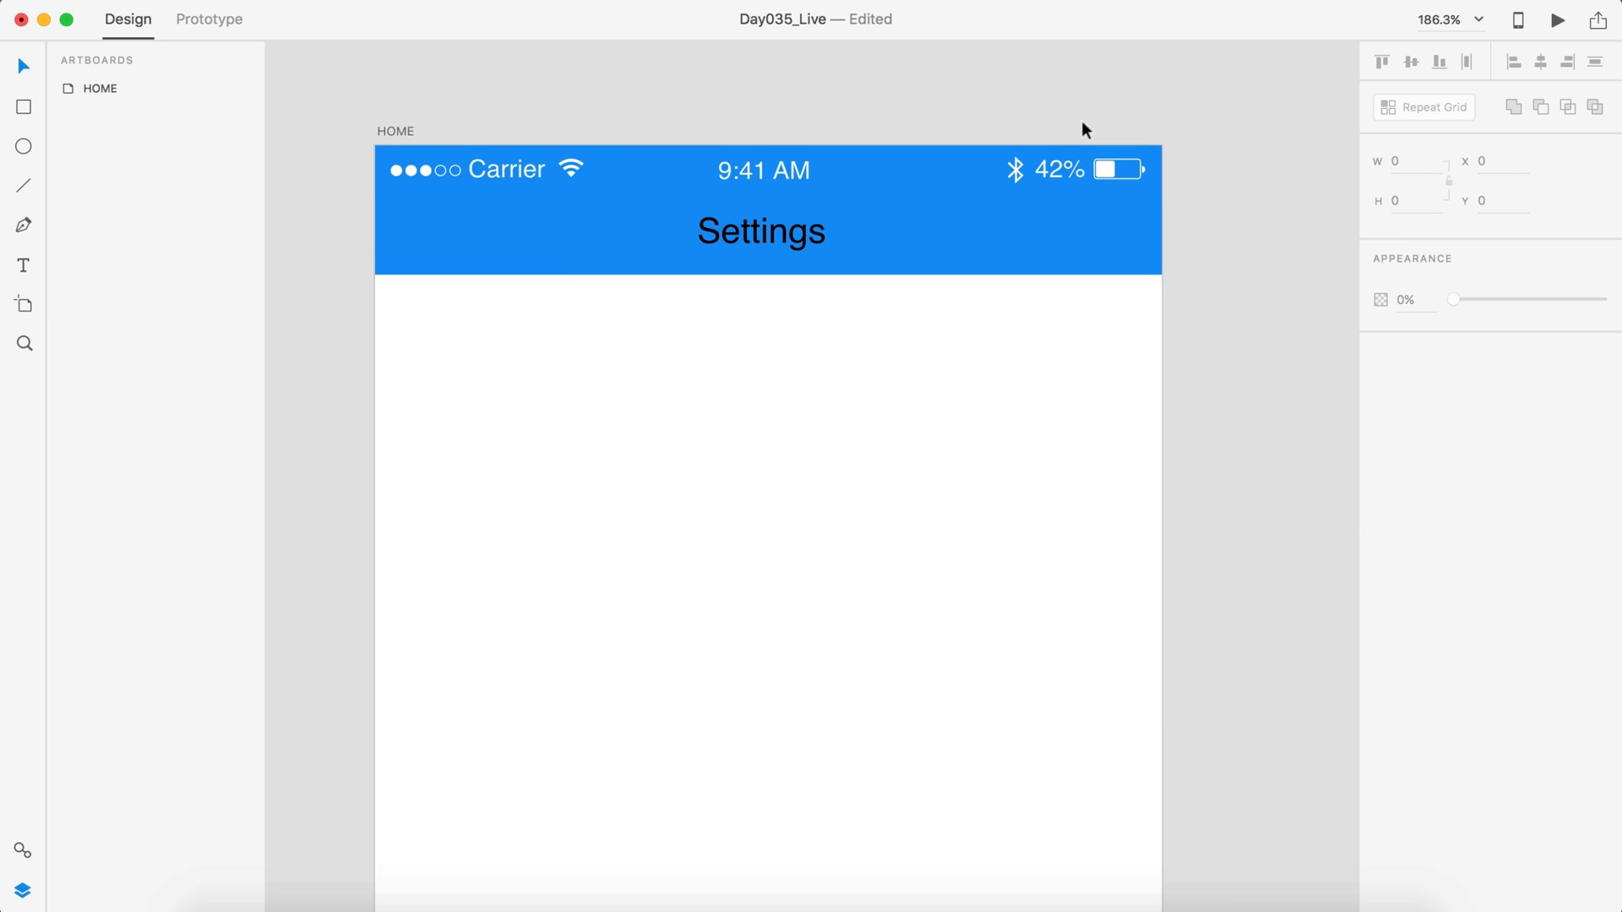
Step: Centre-align the Settings title and fill it white (#FFFFFF)
left_click(785, 230)
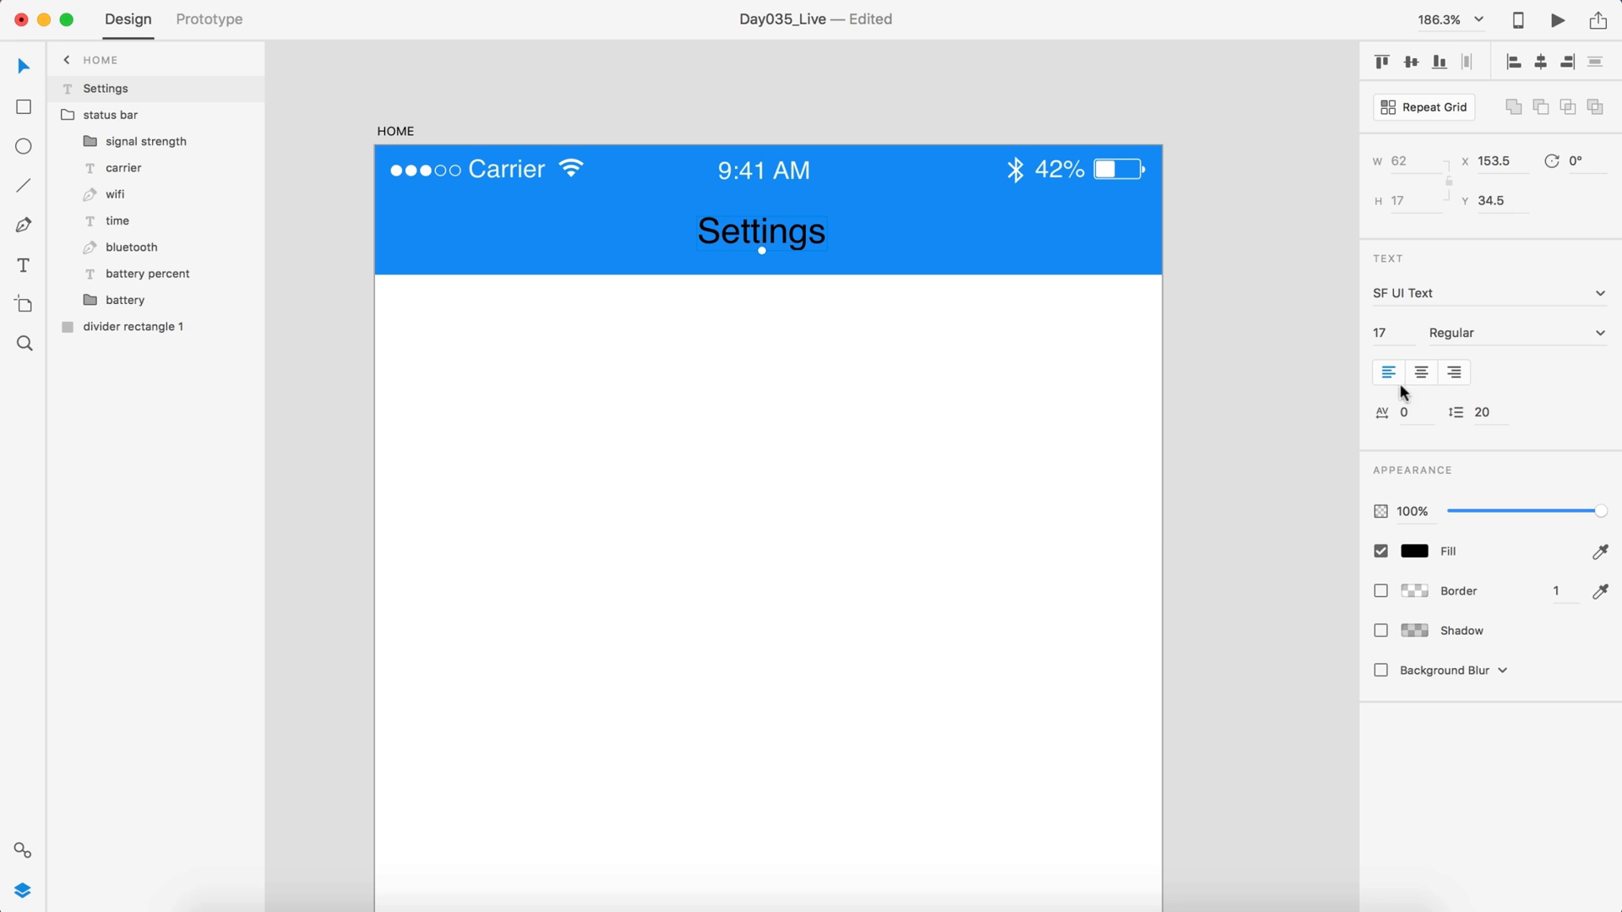
left_click(1422, 372)
left_click(1415, 551)
type("ffffff")
key("Return")
Step: Change the title's wording to 'Today'
double_click(745, 219)
type("Today")
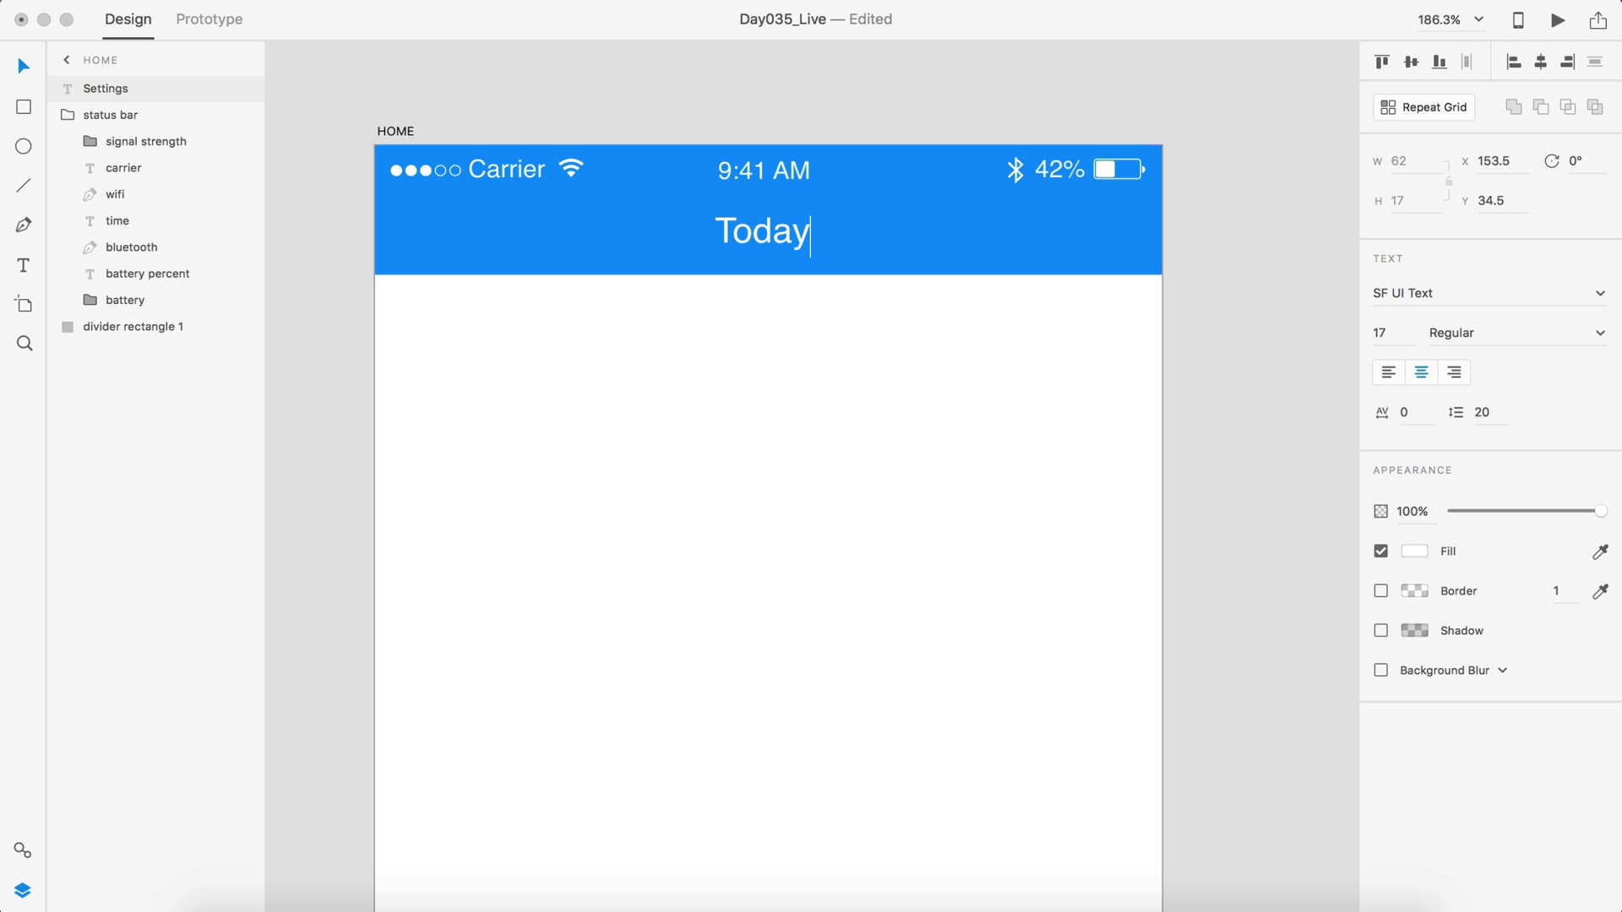
left_click(1236, 332)
Step: Draw a 21 × 21 white square at the header's left and nudge it right beside 'Today'
scroll(1237, 332, "down", 2)
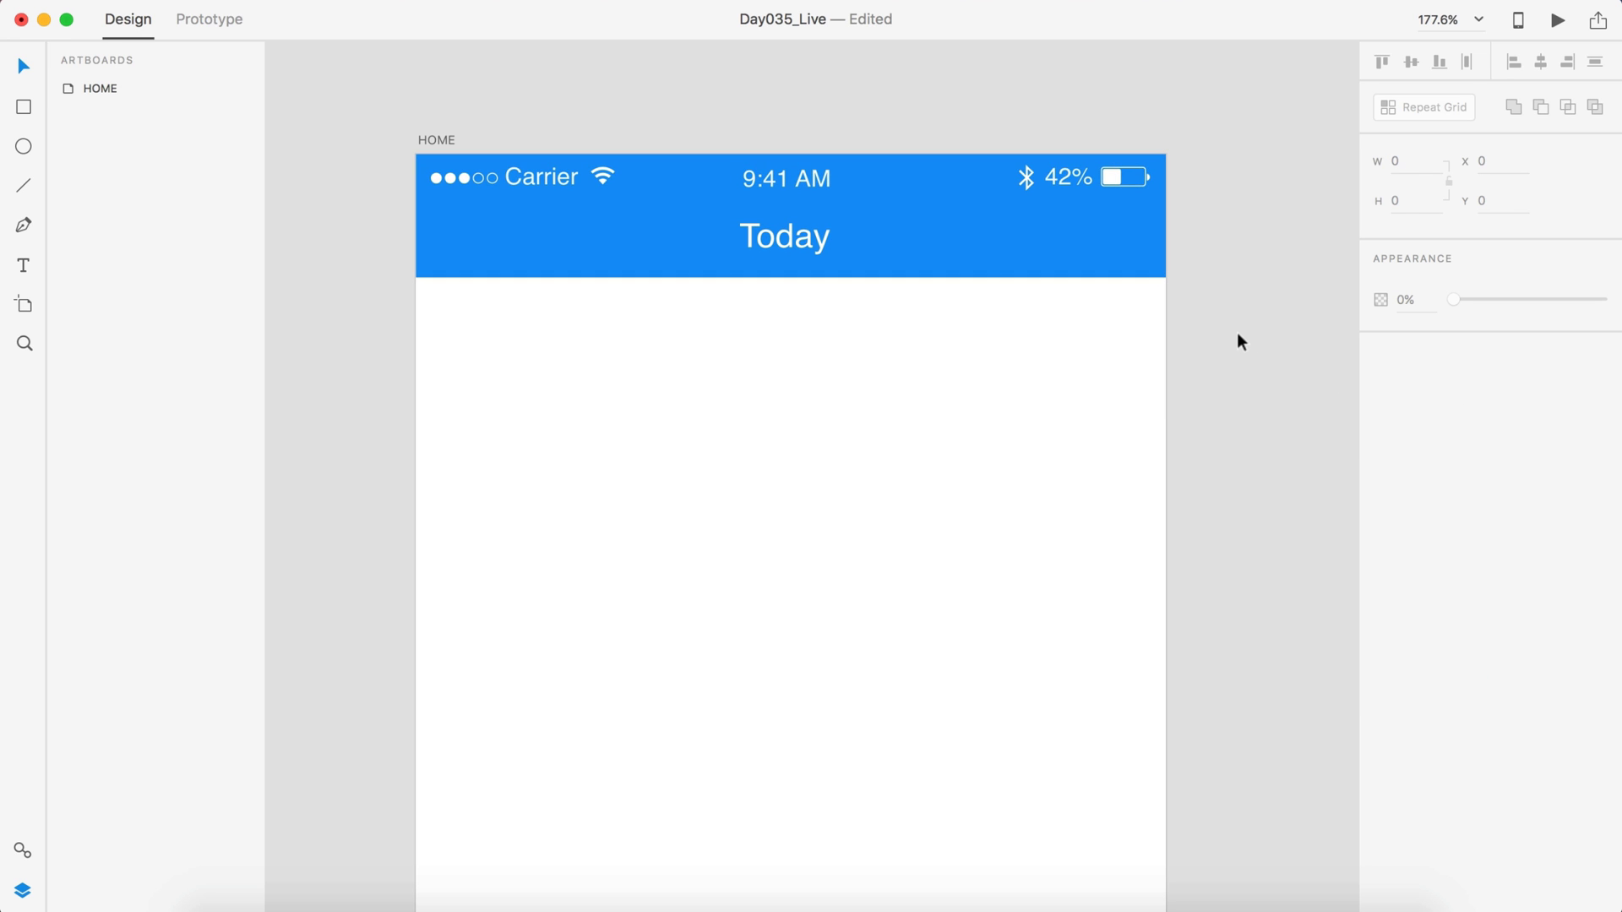
scroll(1237, 332, "down", 5)
scroll(1237, 332, "right", 3)
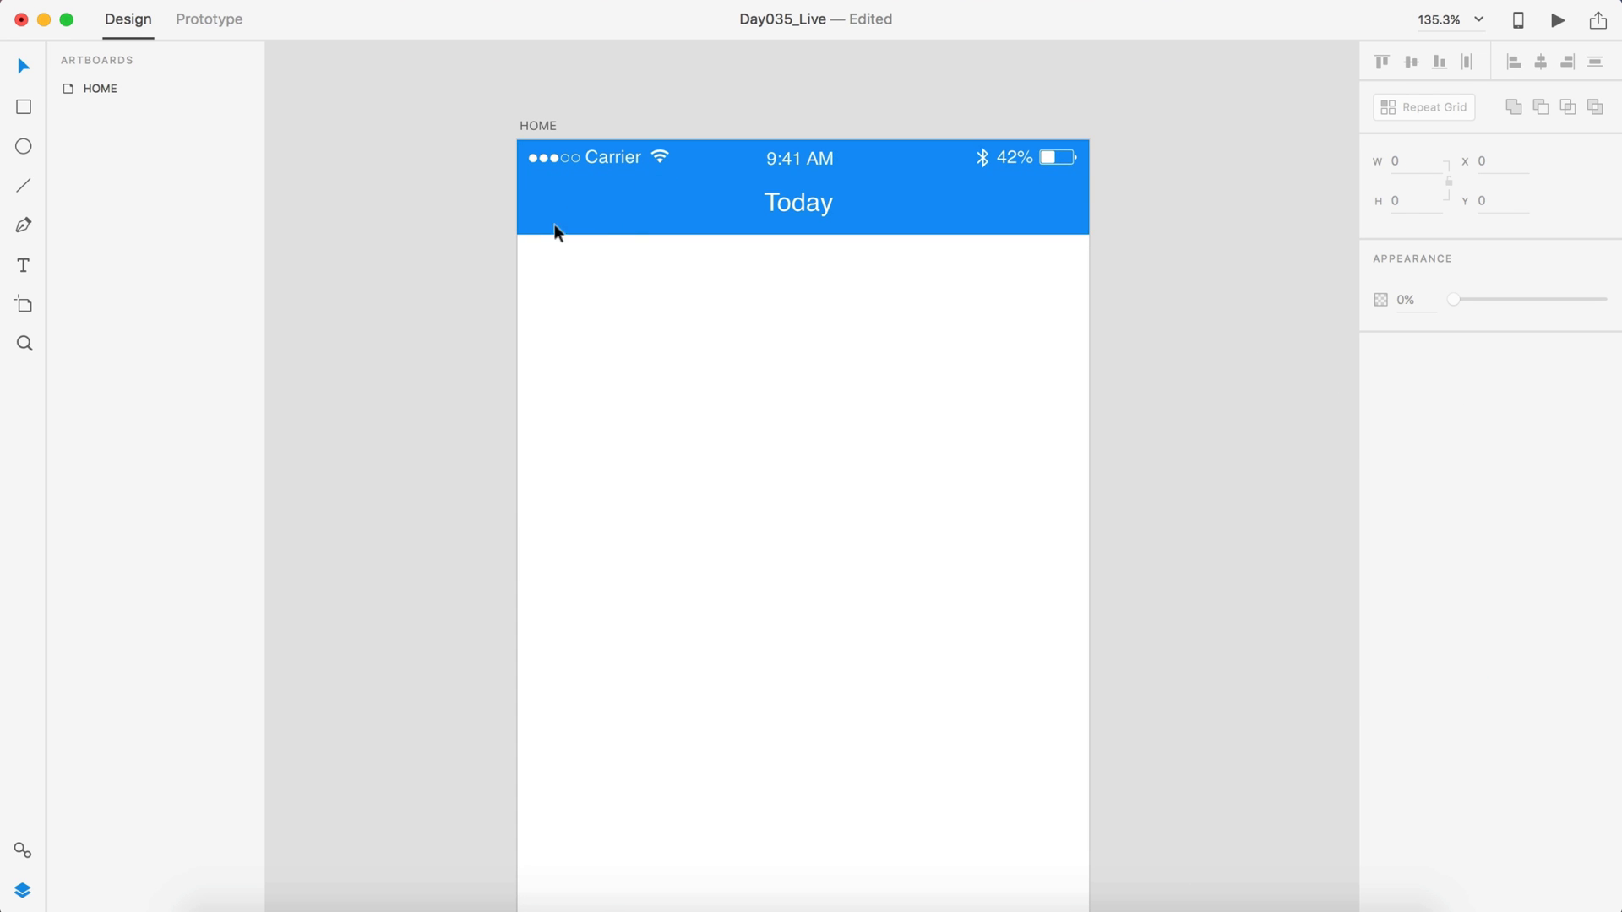
mouse_move(533, 193)
left_mouse_down()
mouse_move(578, 225)
mouse_move(515, 198)
left_mouse_up()
scroll(568, 225, "up", 3)
key("v")
key("shift+Right")
key("shift+Right")
left_click(417, 243)
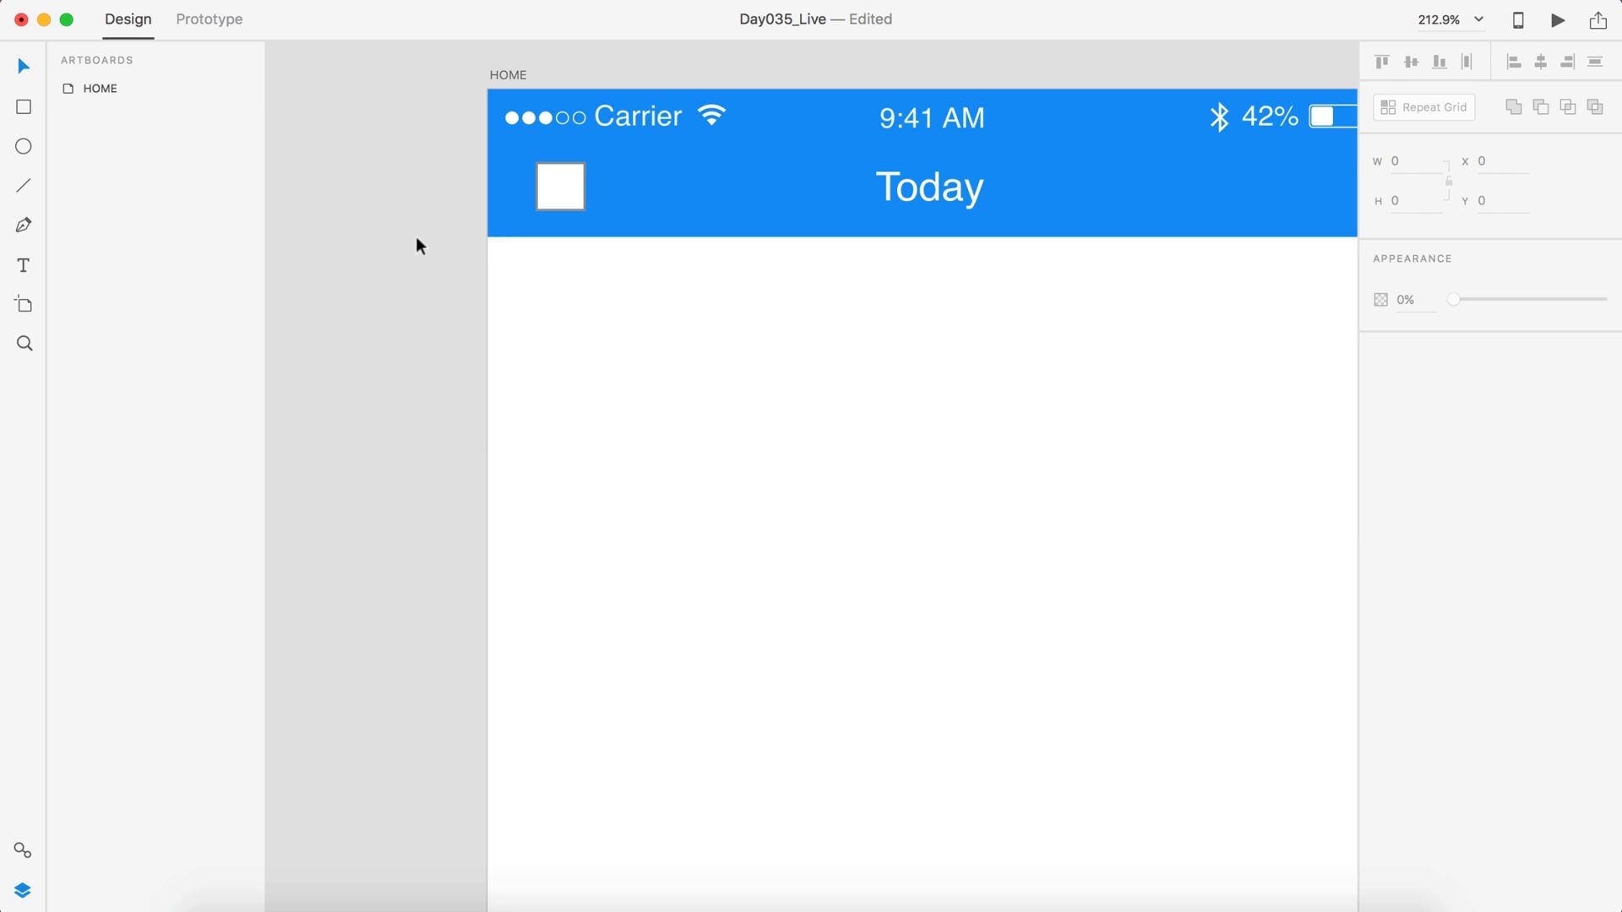
scroll(417, 243, "down", 3)
left_click(24, 106)
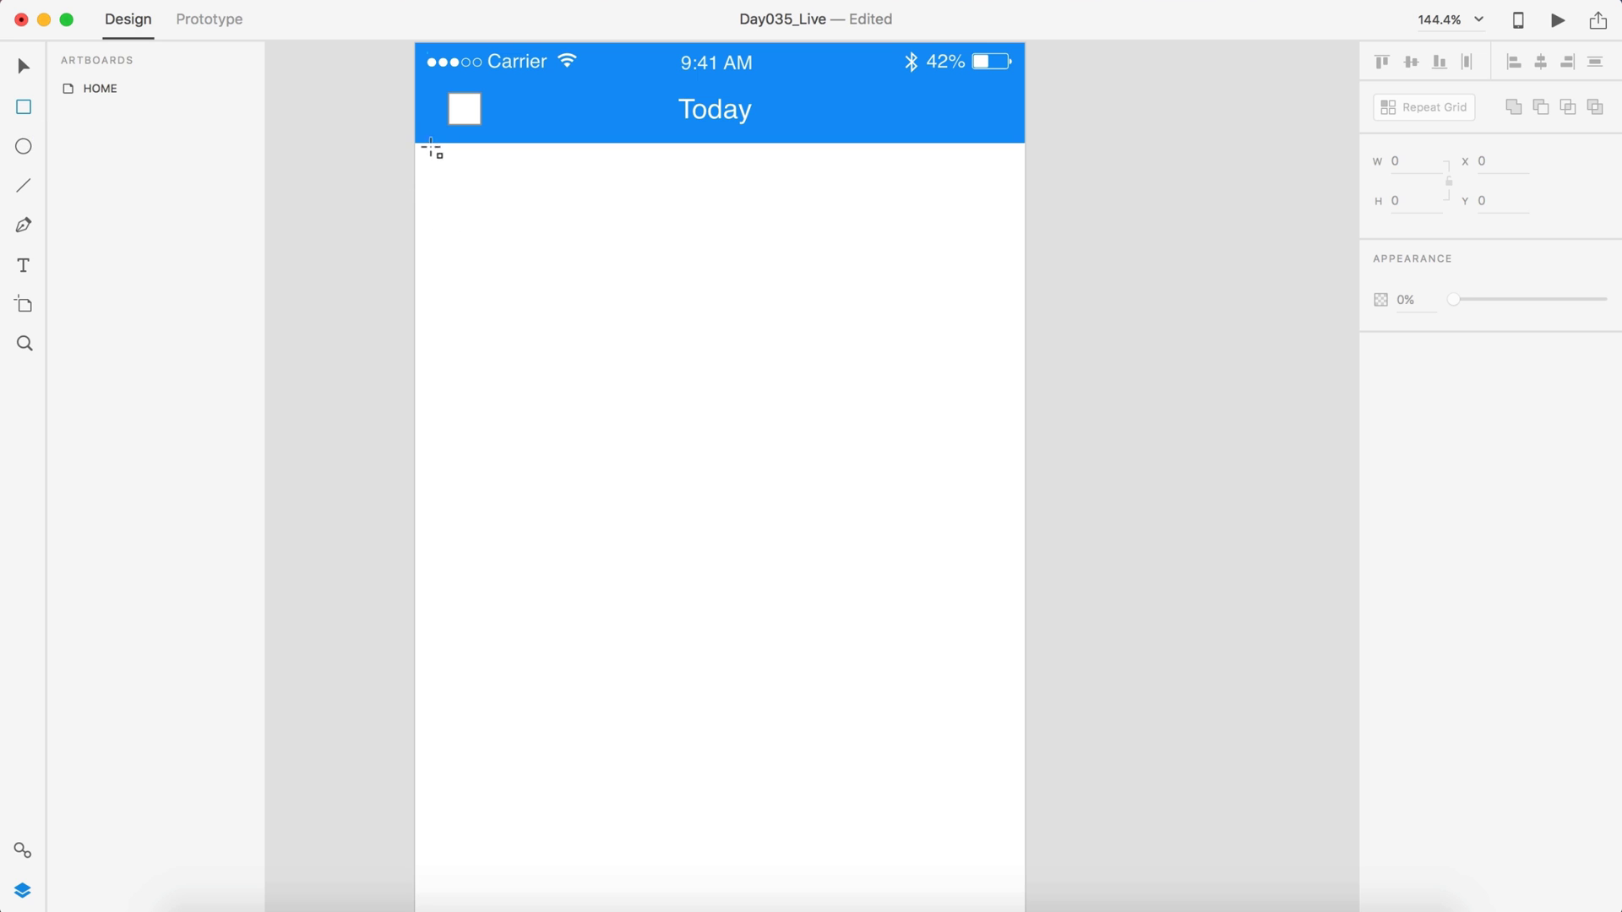
Step: Draw a 375 × 80 borderless white card below the header with a drop shadow
mouse_move(418, 147)
left_mouse_down()
mouse_move(489, 237)
mouse_move(831, 347)
mouse_move(919, 330)
mouse_move(1025, 269)
left_mouse_up()
left_click(1403, 201)
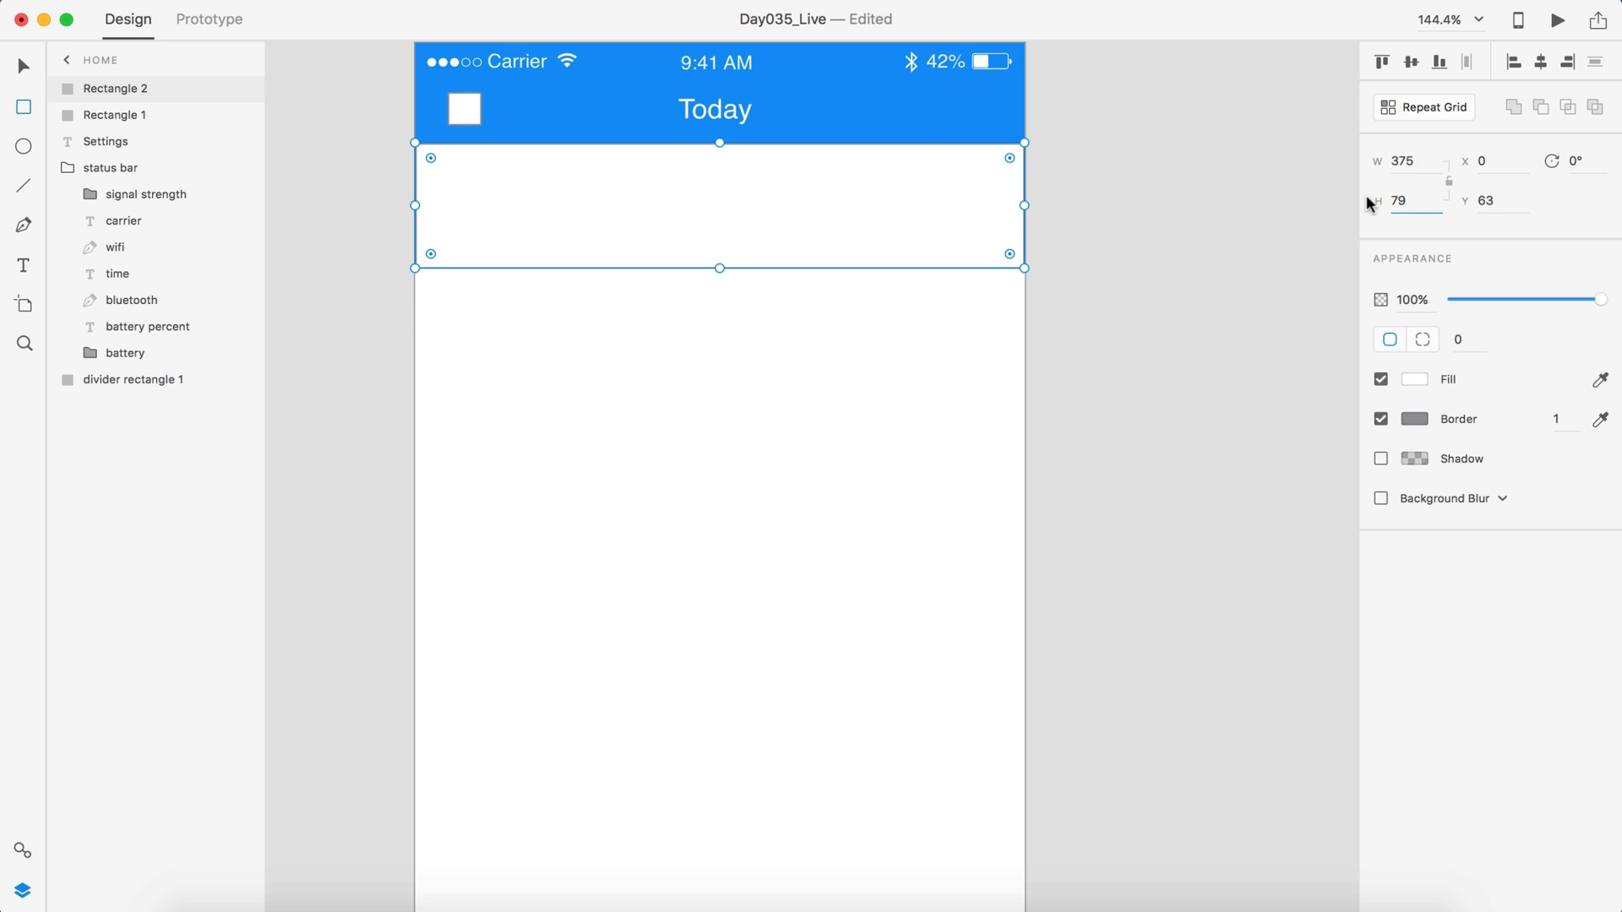
type("80")
key("Return")
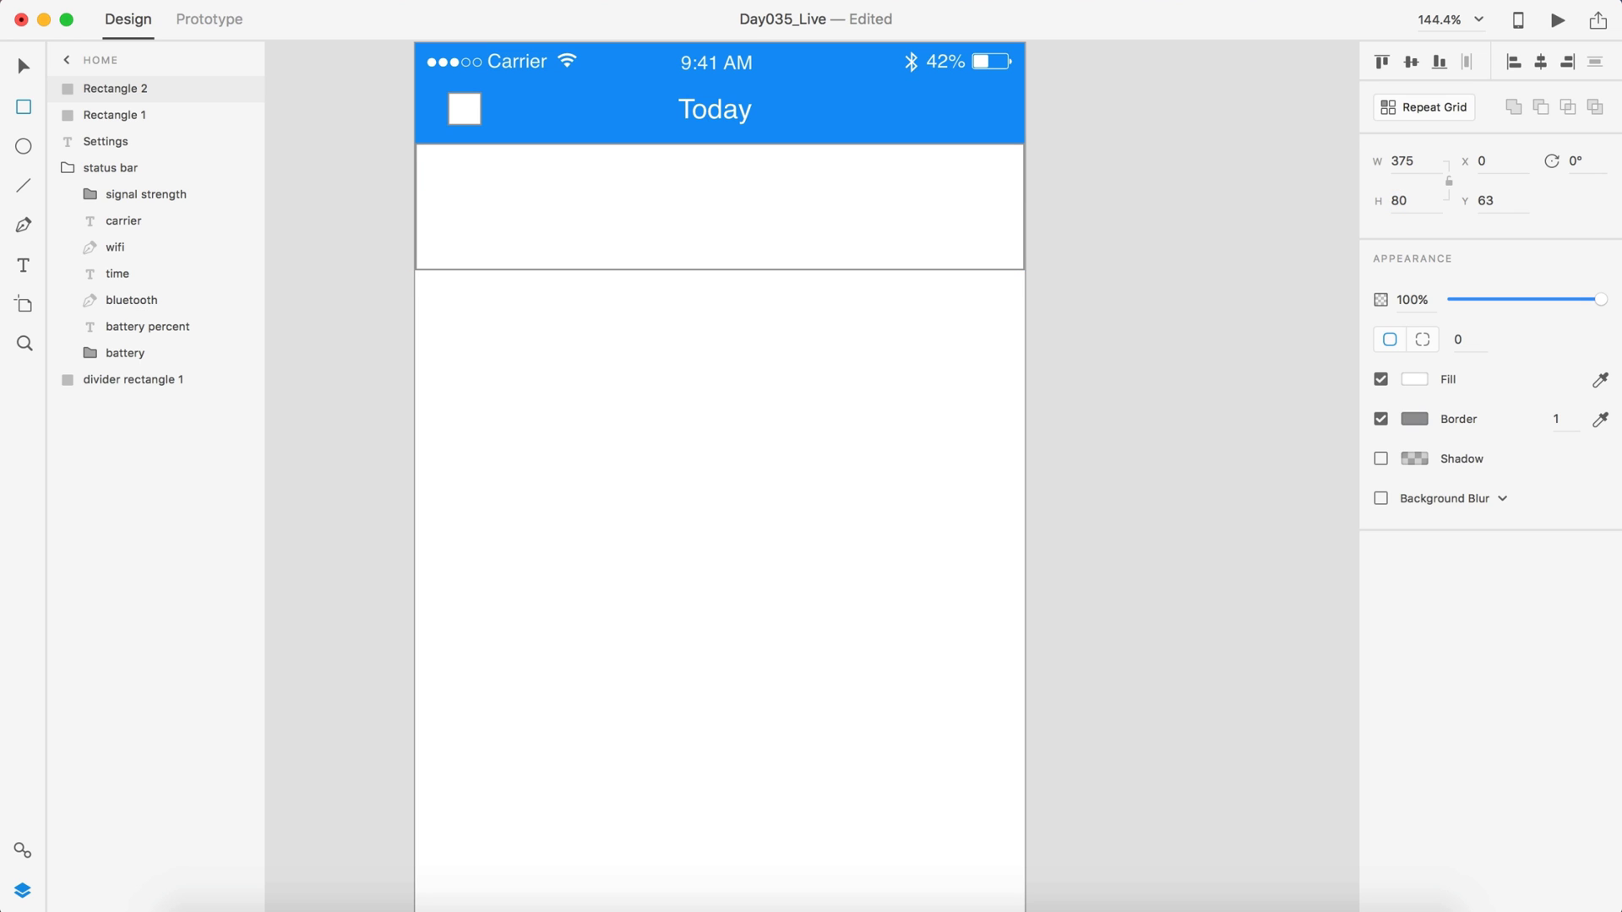
left_click(1381, 419)
left_click(1381, 459)
key("v")
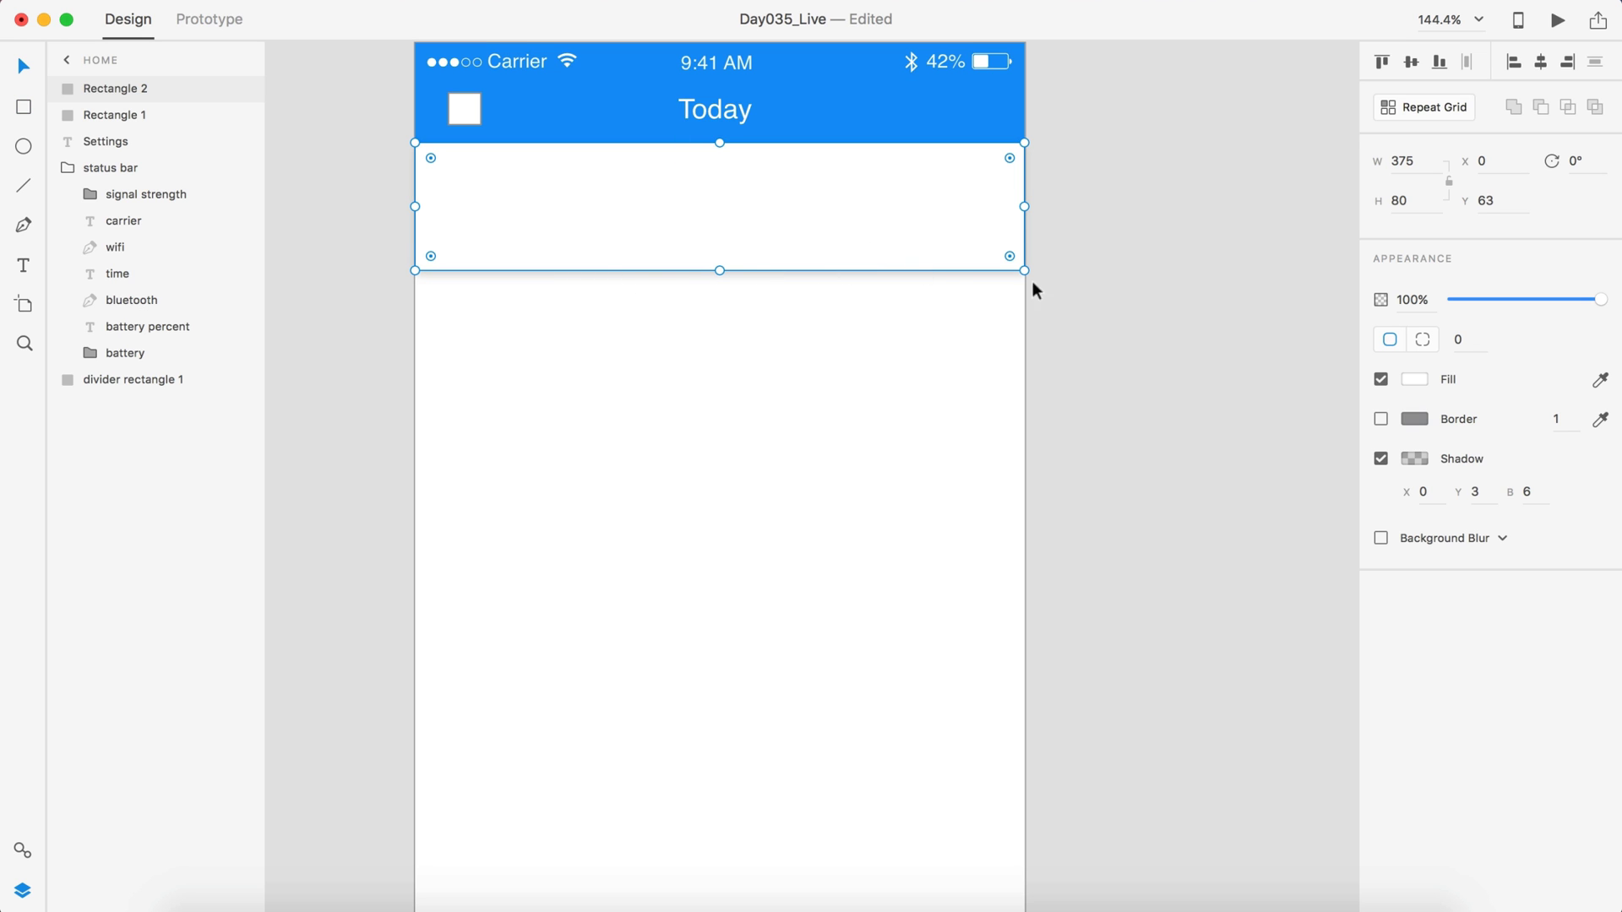
left_click(1077, 300)
scroll(830, 283, "up", 3)
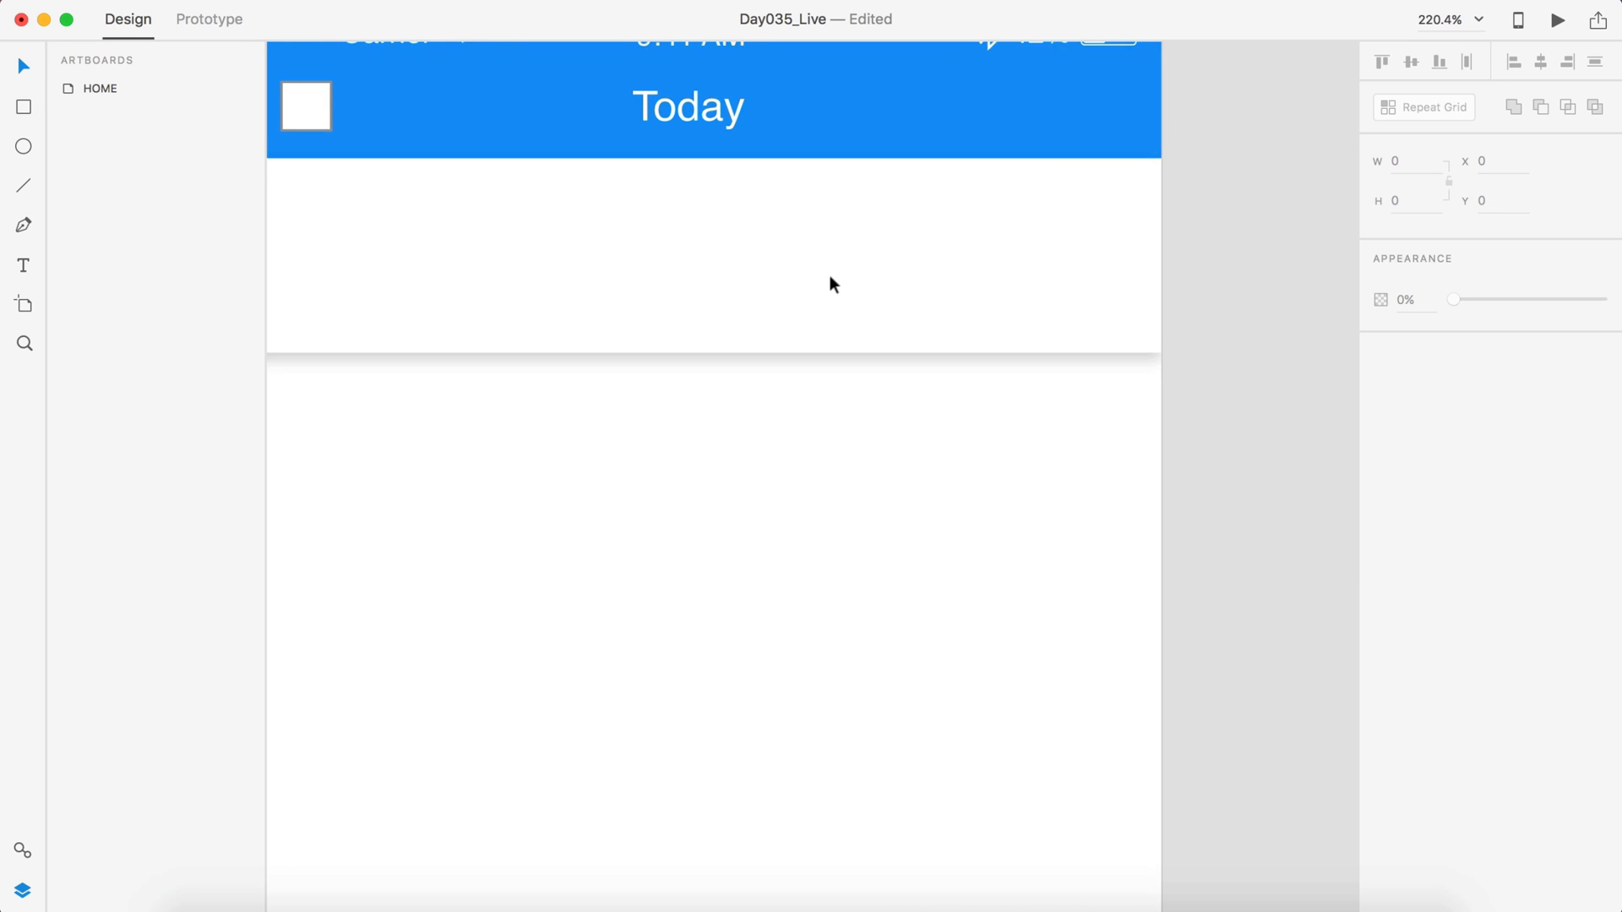
scroll(829, 276, "left", 3)
scroll(830, 275, "right", 2)
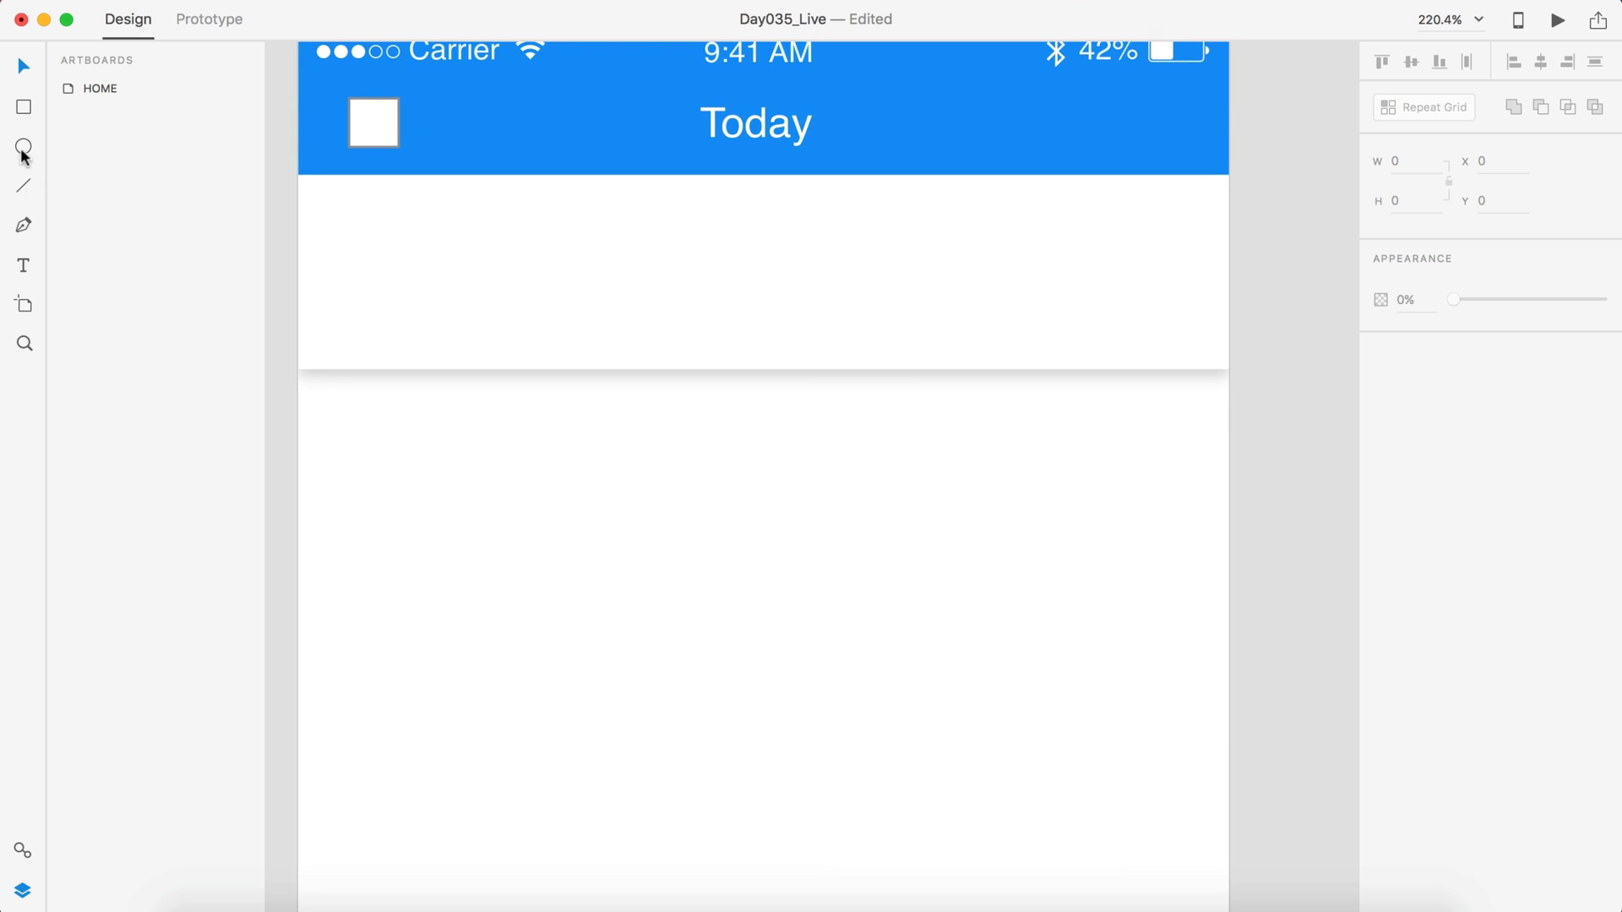
Step: Draw a square inside the card and size it to 32 × 32
left_click(23, 107)
left_click_drag(348, 192, 455, 296)
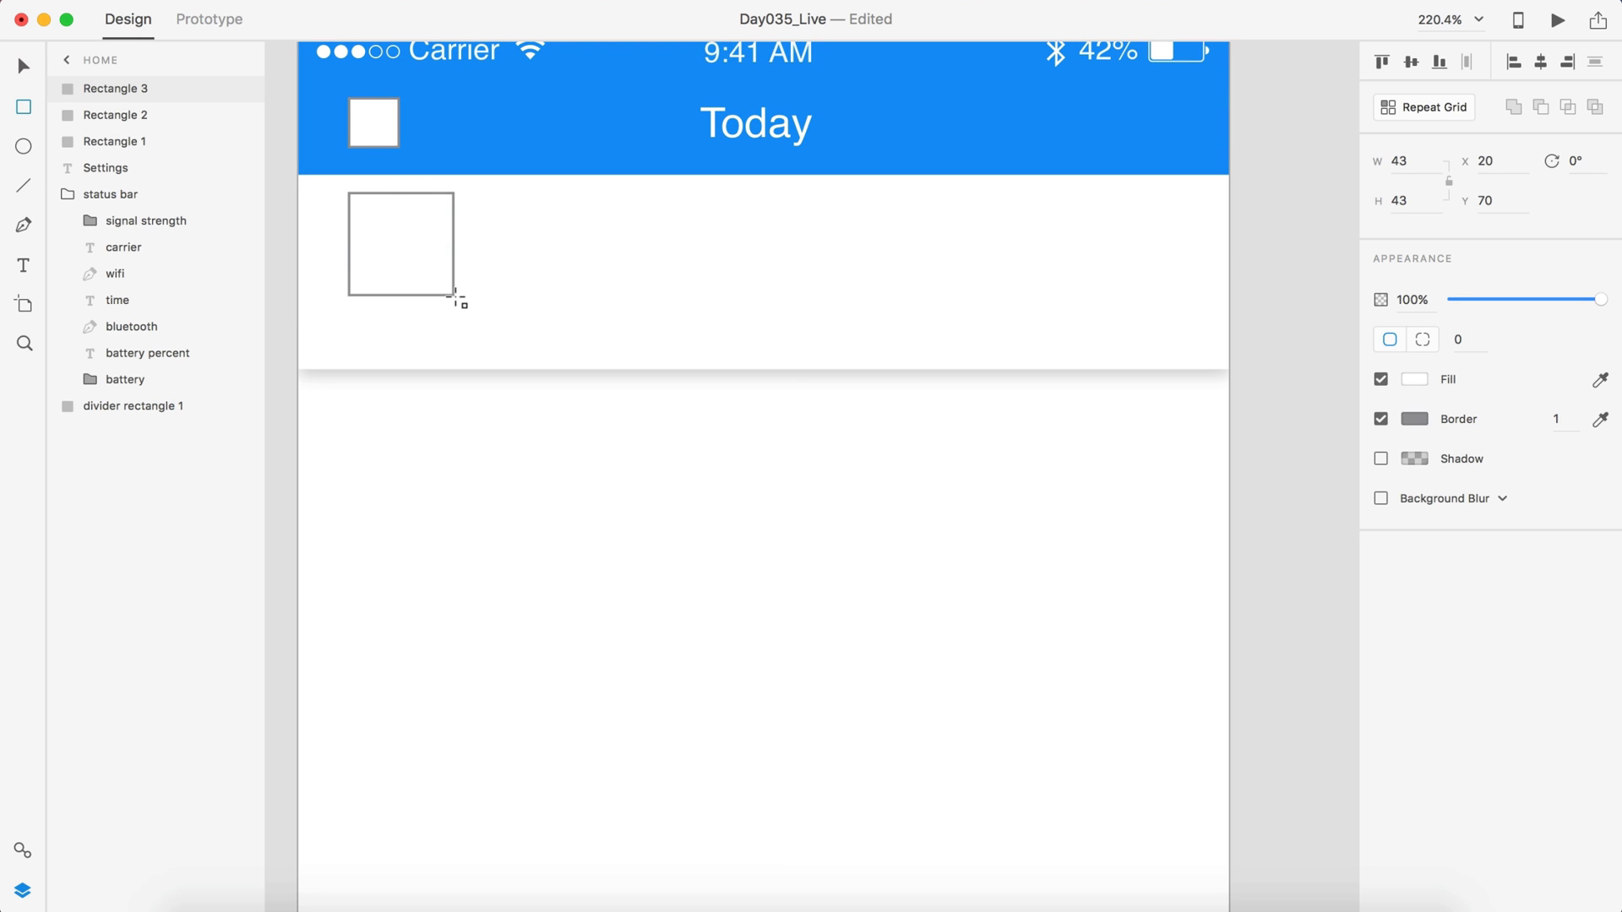
left_click(1407, 203)
type("3")
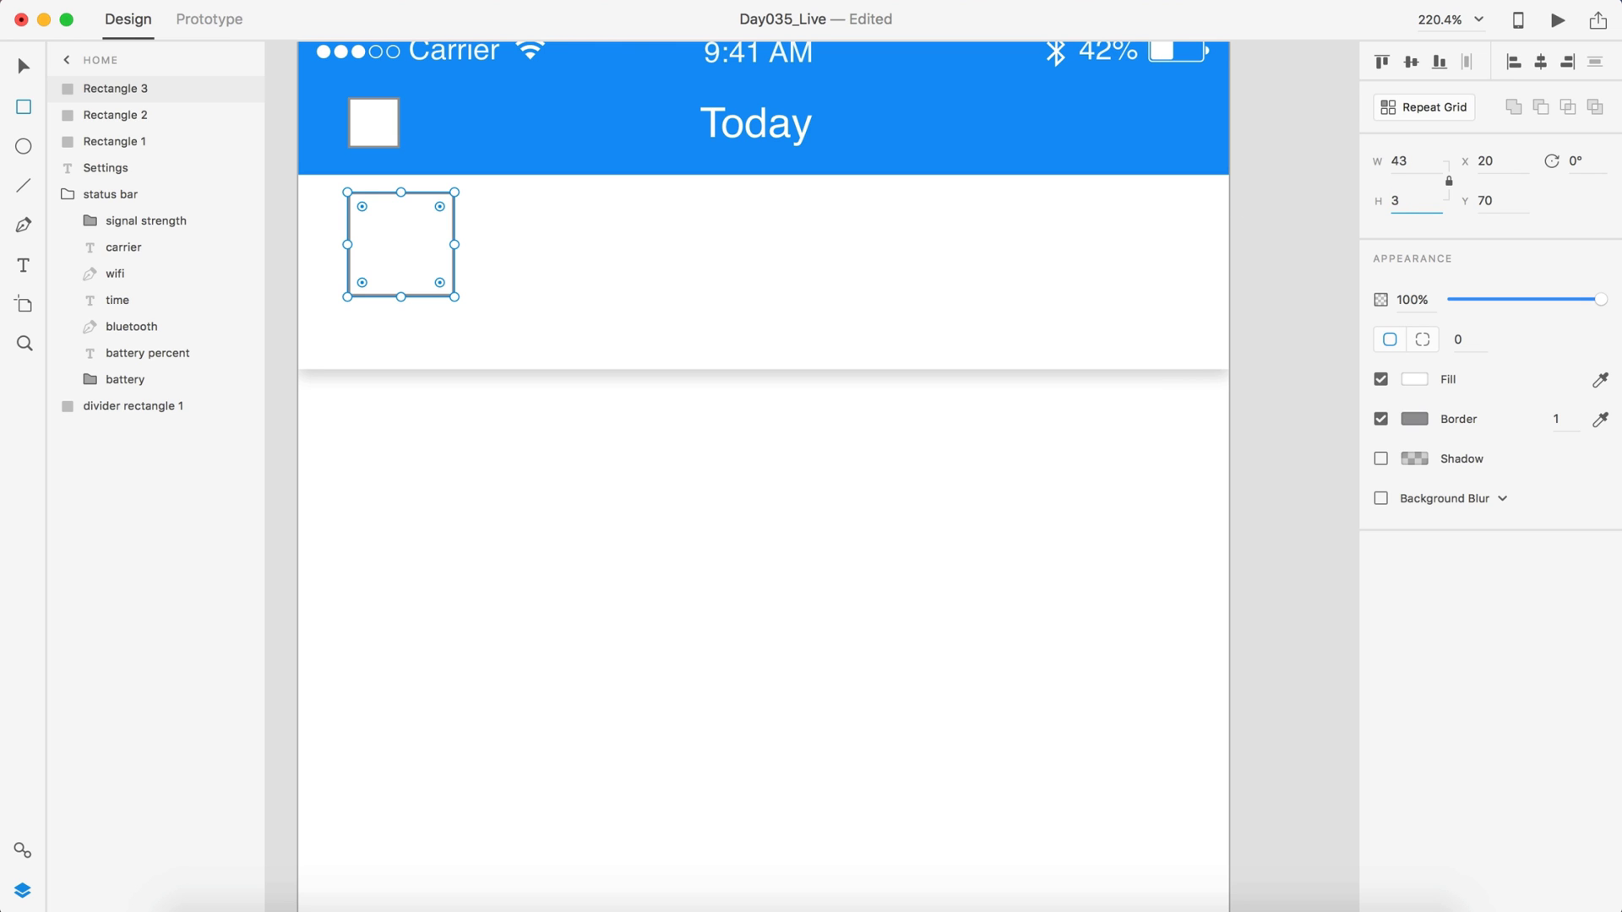
type("0")
key("Return")
key("v")
left_click(389, 222)
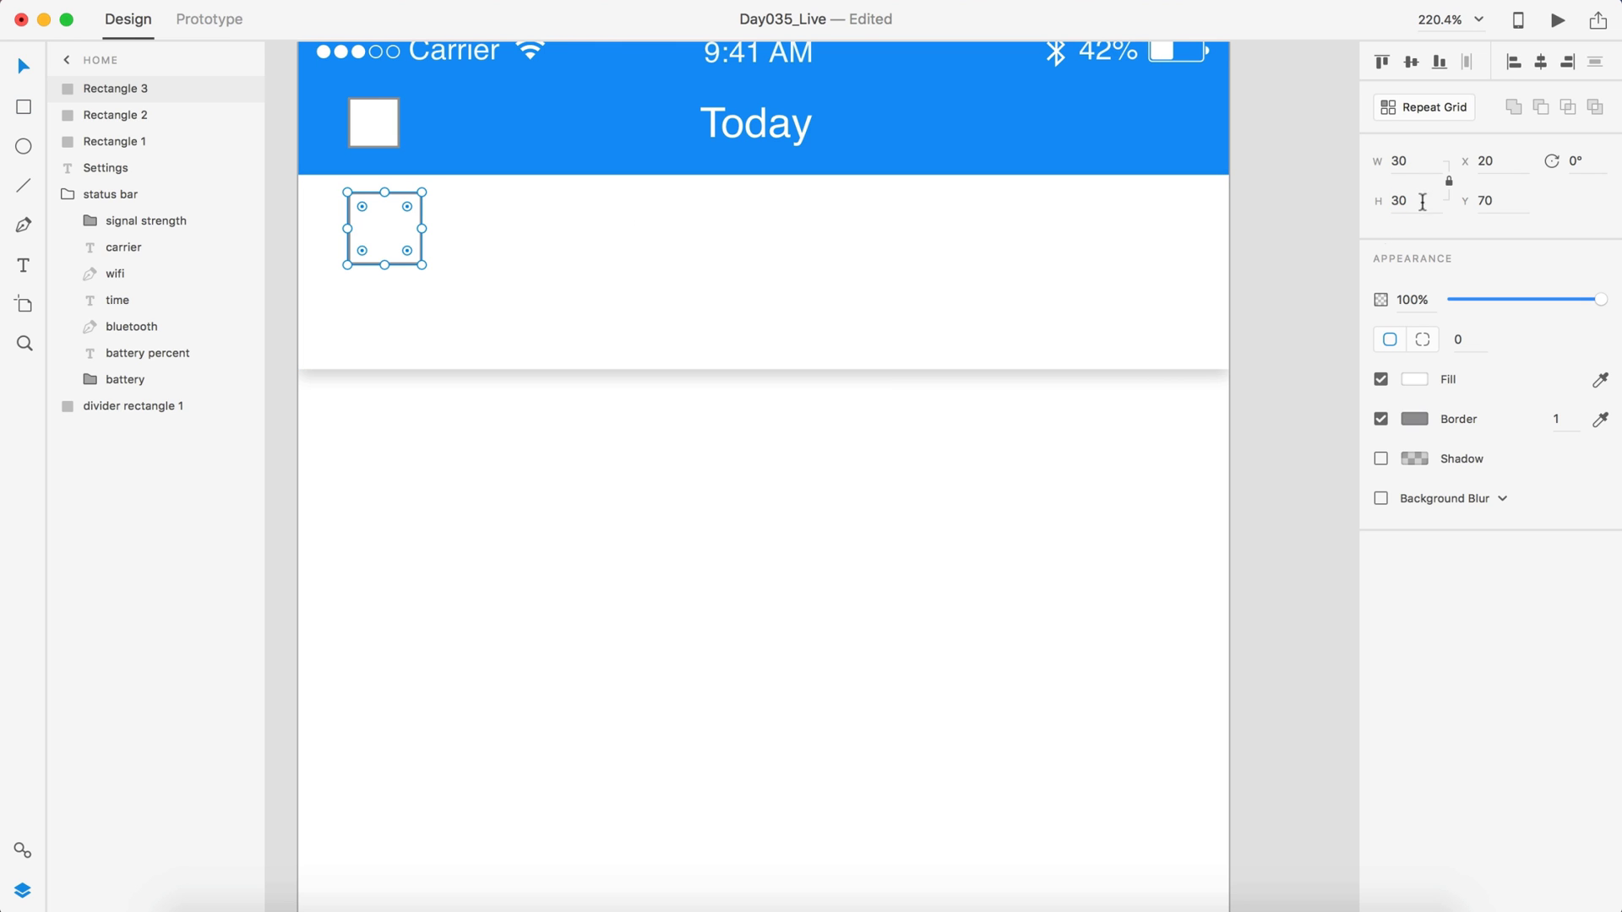
left_click(1410, 199)
type("32")
key("Return")
Step: Round the square's corners to radius 5
left_click(388, 231)
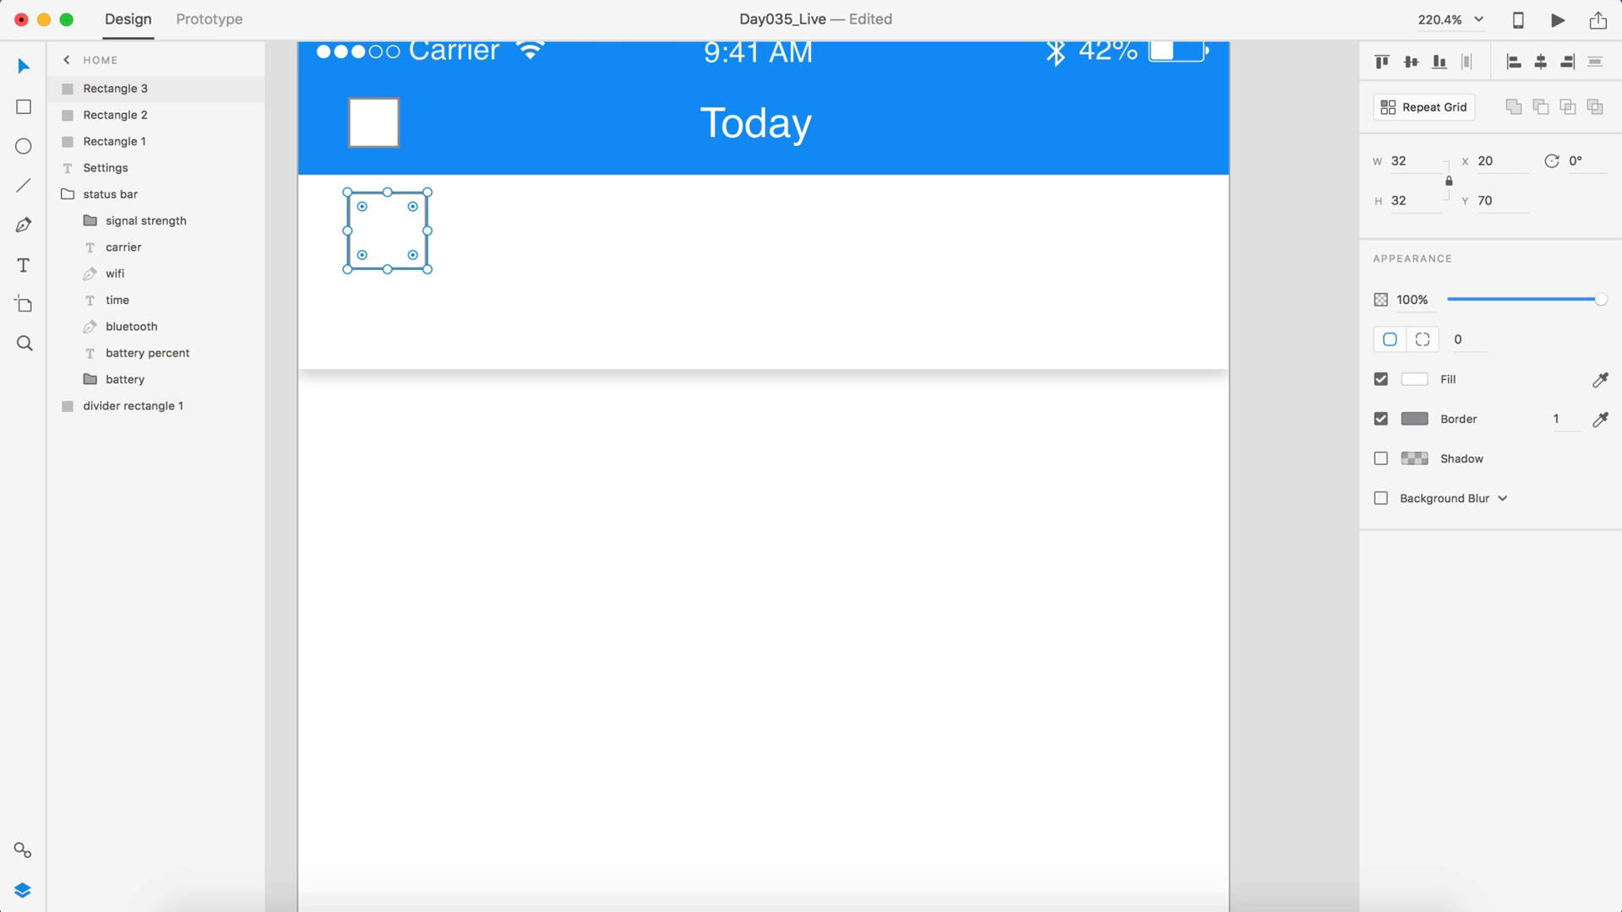
left_click(1470, 341)
type("5")
key("Return")
Step: Position the rounded square at x 30, y 78 near the card's left edge
left_click(393, 215)
left_click_drag(393, 214, 345, 218)
key("shift+Right")
key("shift+Right")
key("shift+Right")
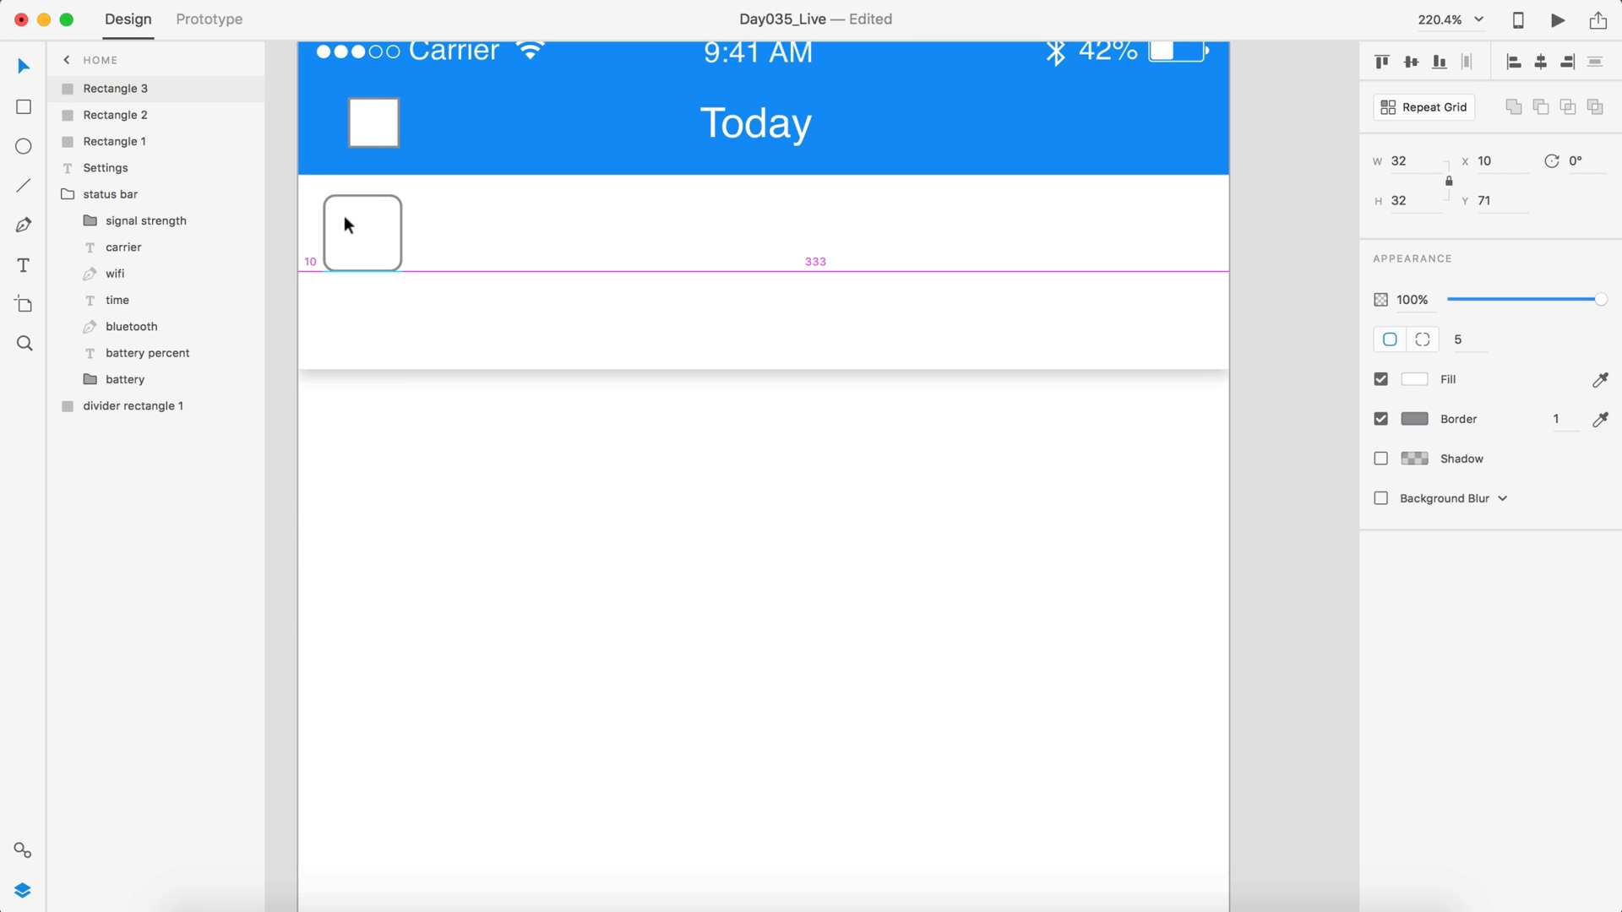
left_click_drag(414, 221, 403, 211)
key("Up")
key("Up")
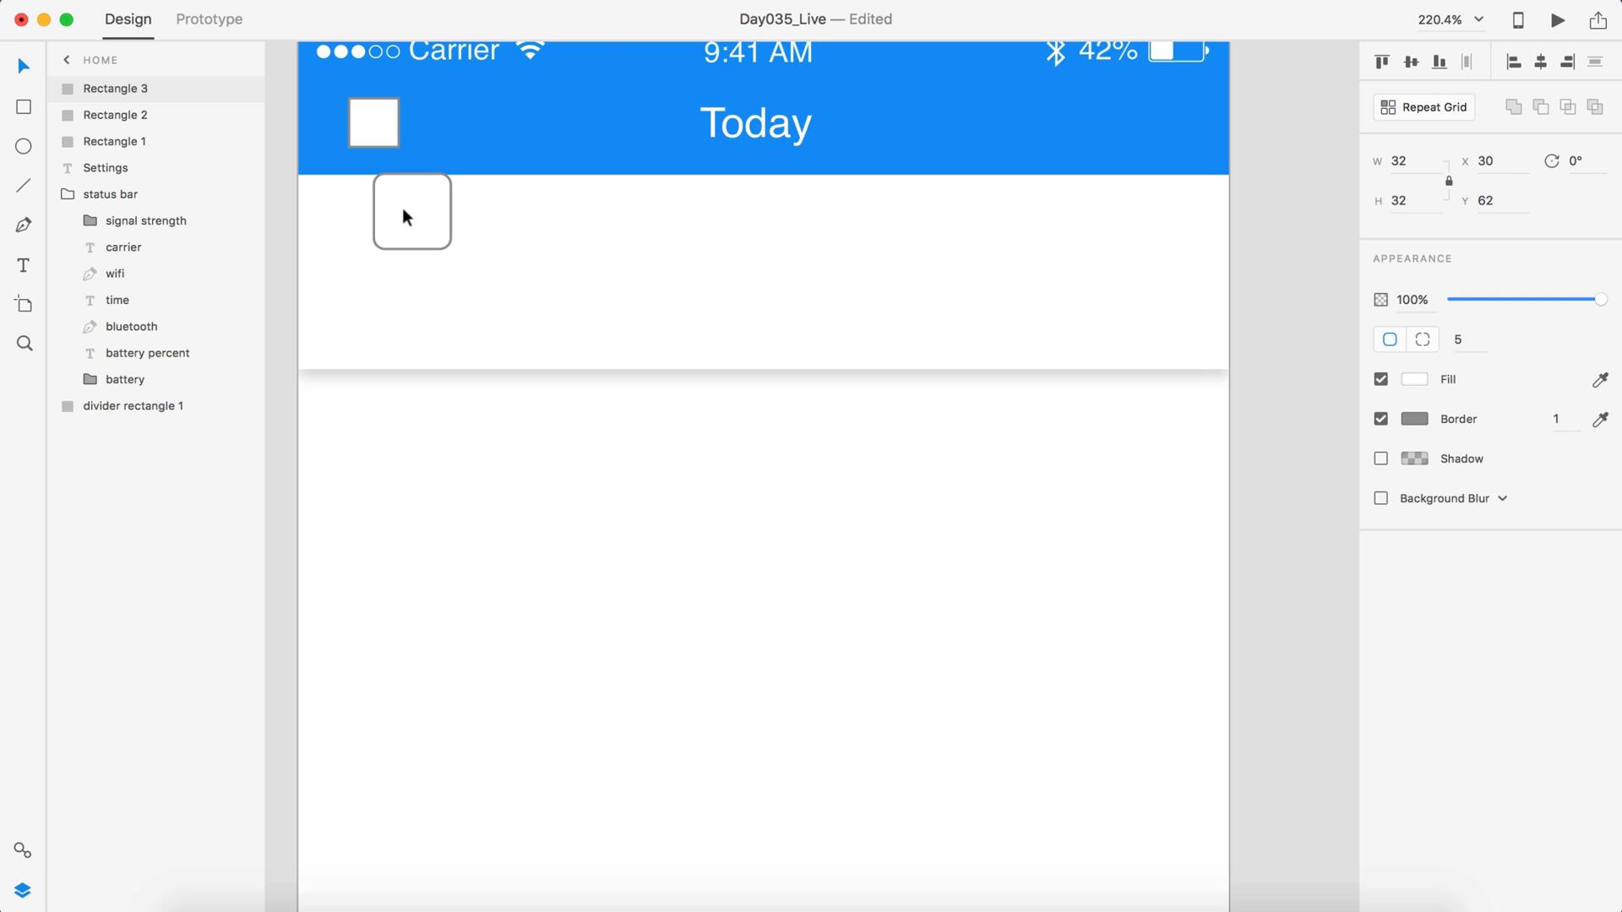
key("shift+Down")
key("shift+Down")
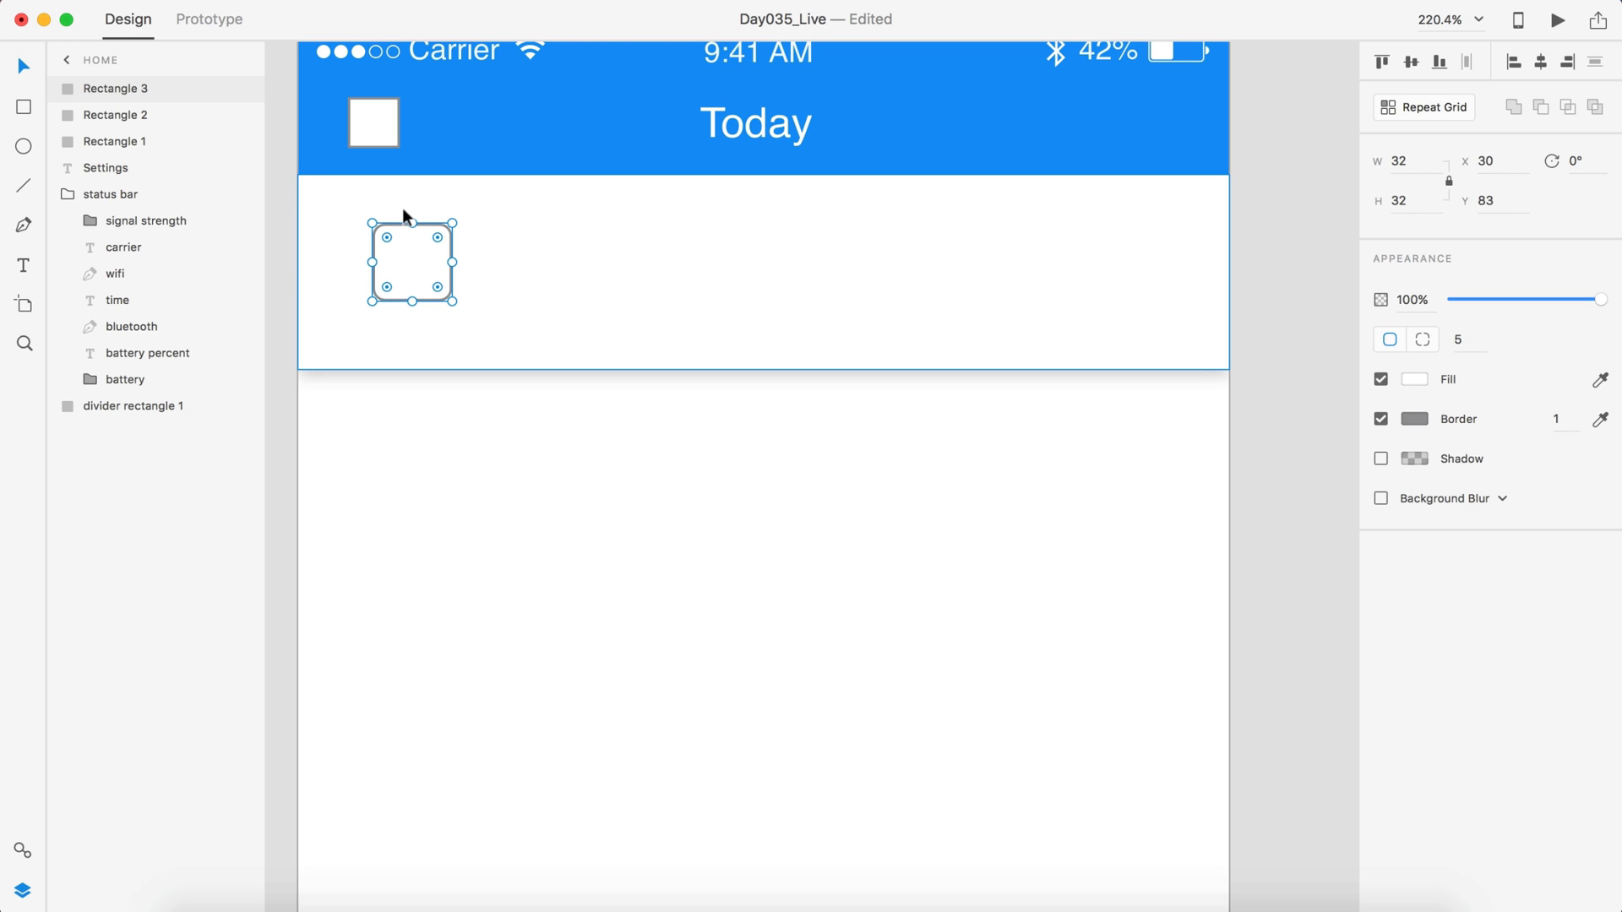
key("Up")
key("Up")
key("Up")
key("Up")
left_click_drag(402, 208, 409, 219)
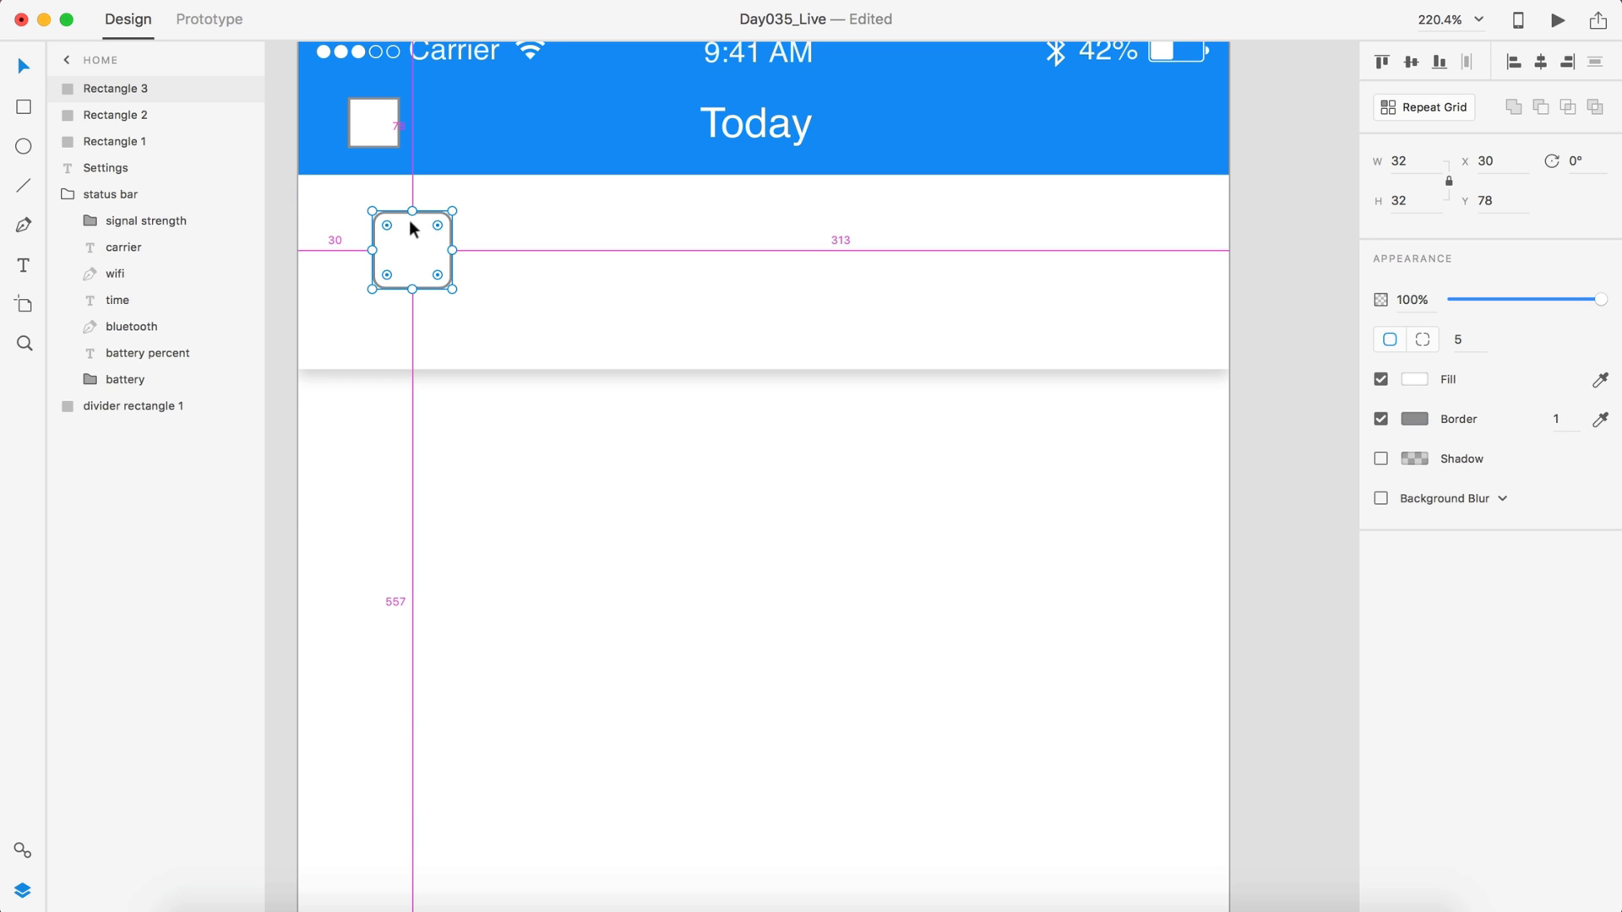
scroll(806, 280, "down", 3)
left_click(1199, 301)
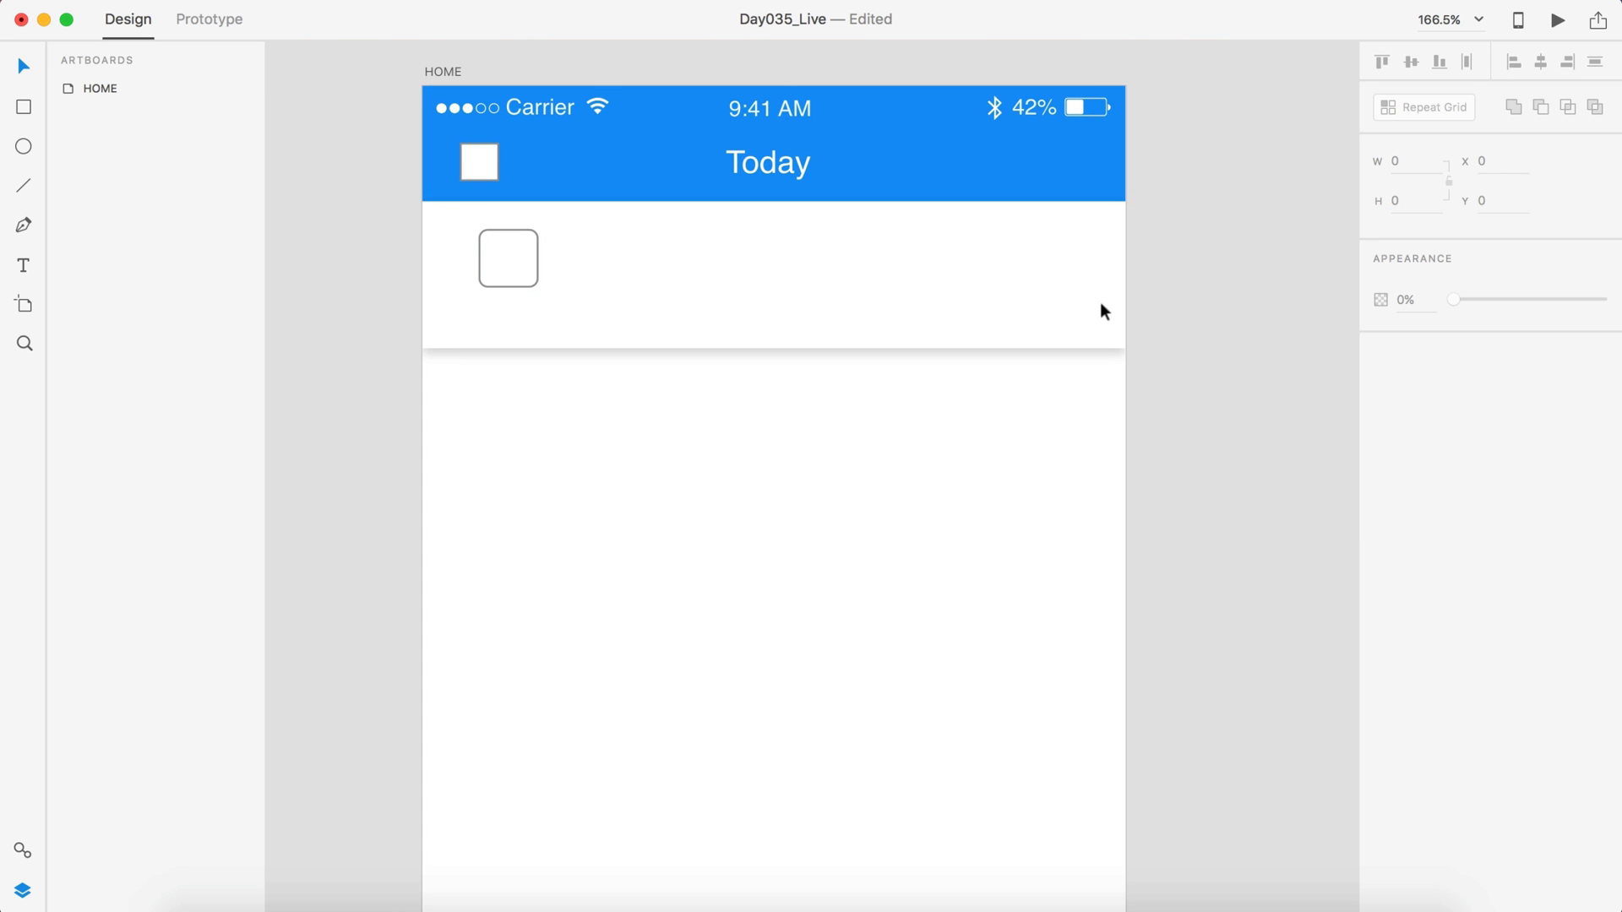
scroll(757, 294, "up", 3)
Step: Type 'Name Here' in a text box right of the avatar
key("t")
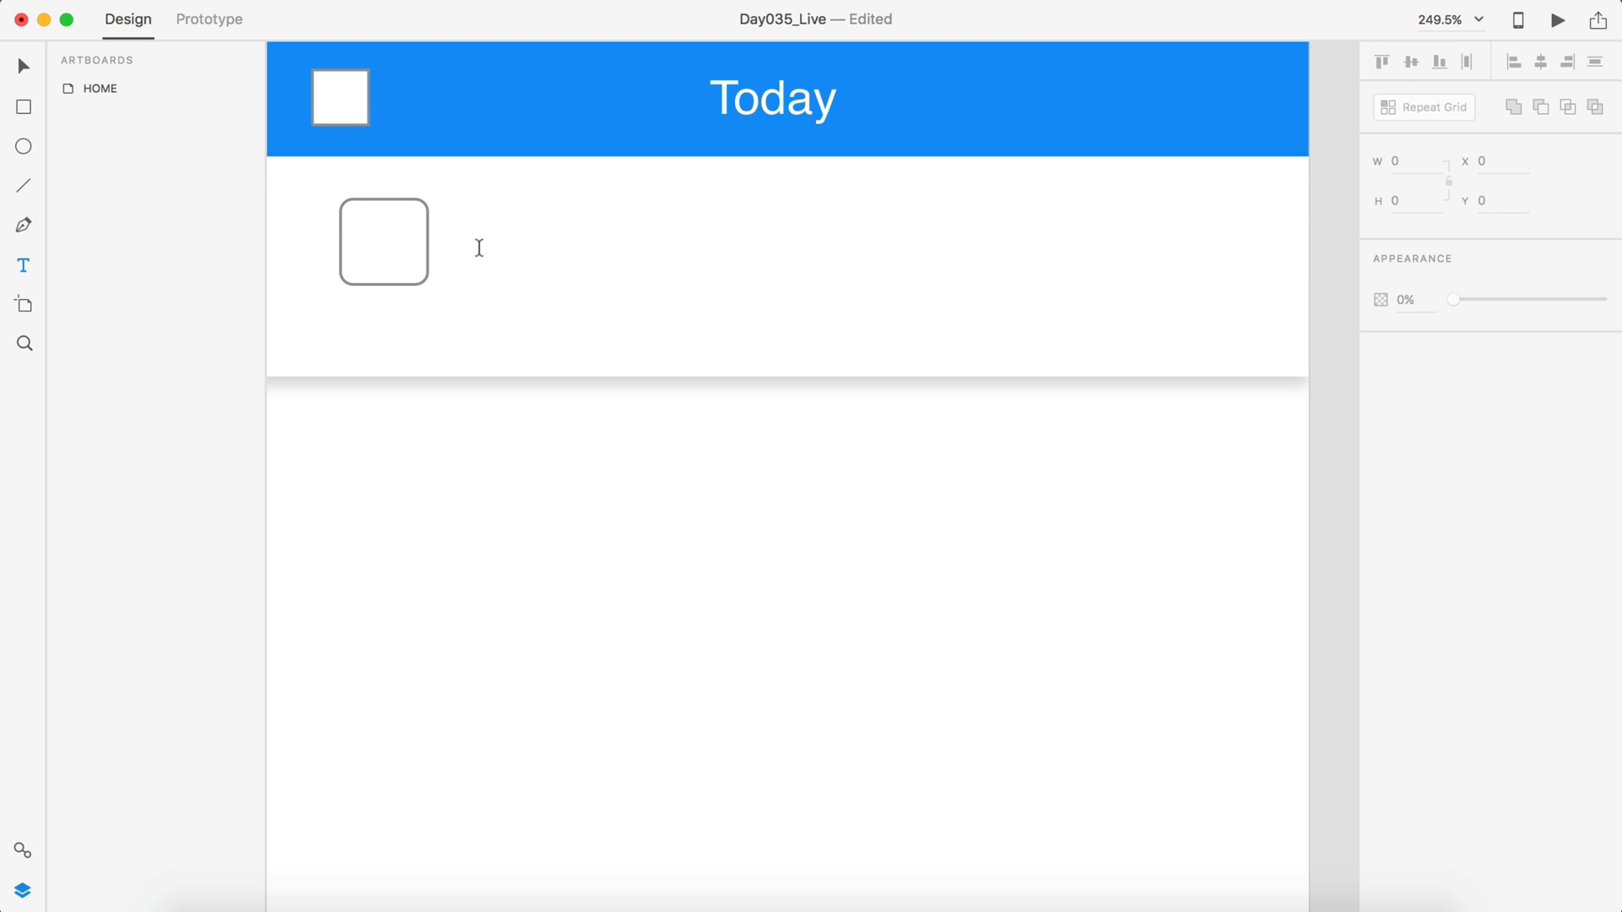
left_click(479, 243)
type("Name Here")
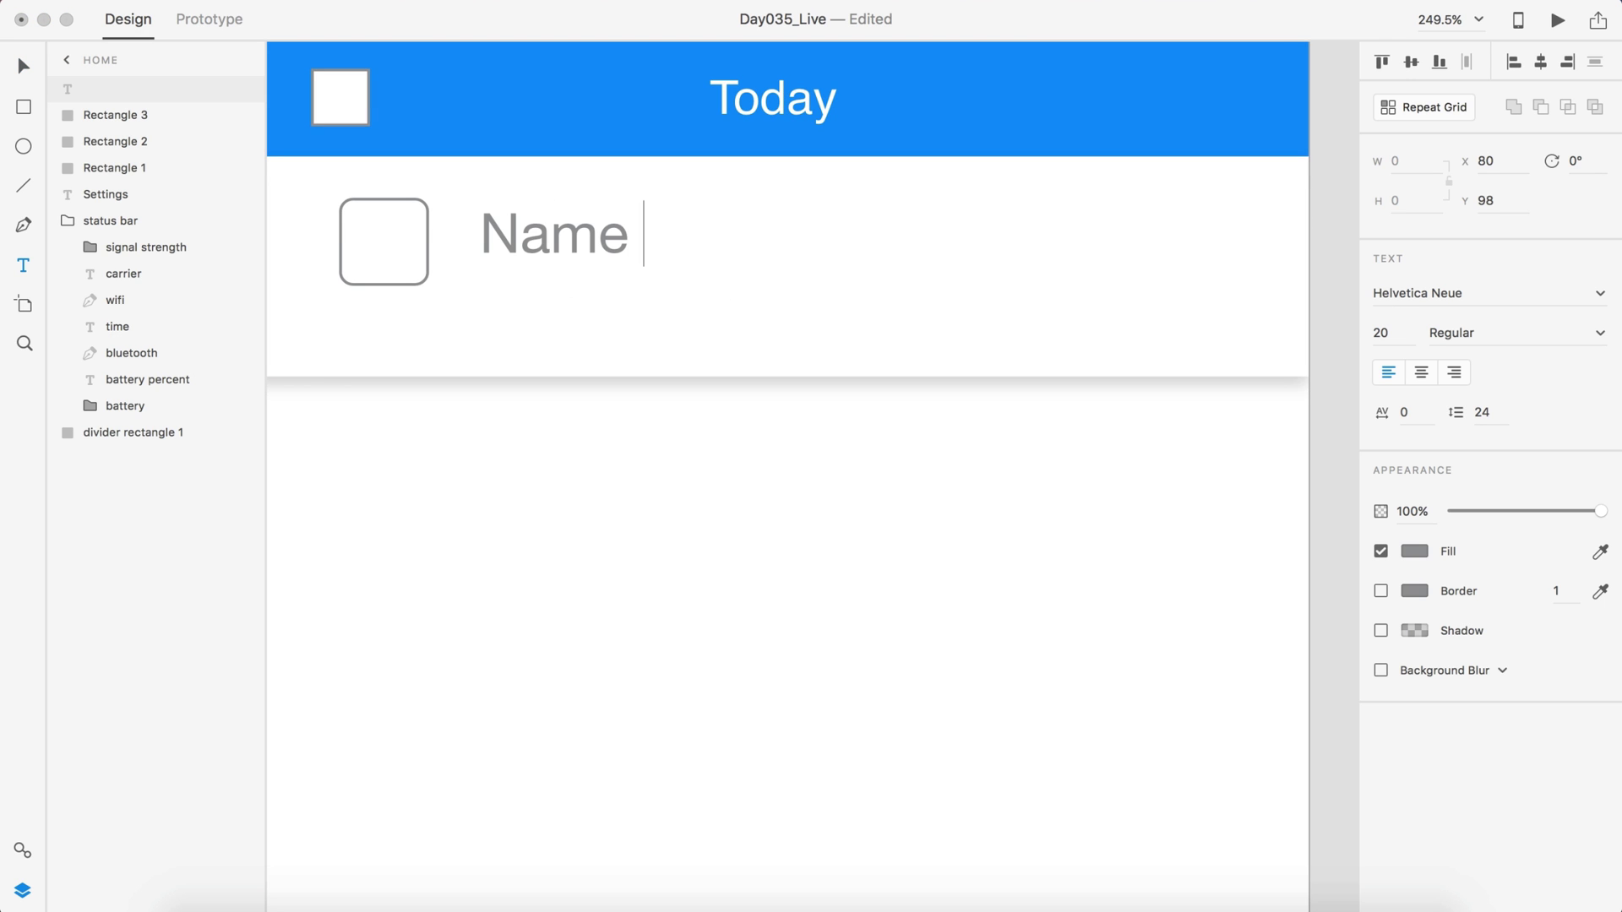
left_click(23, 68)
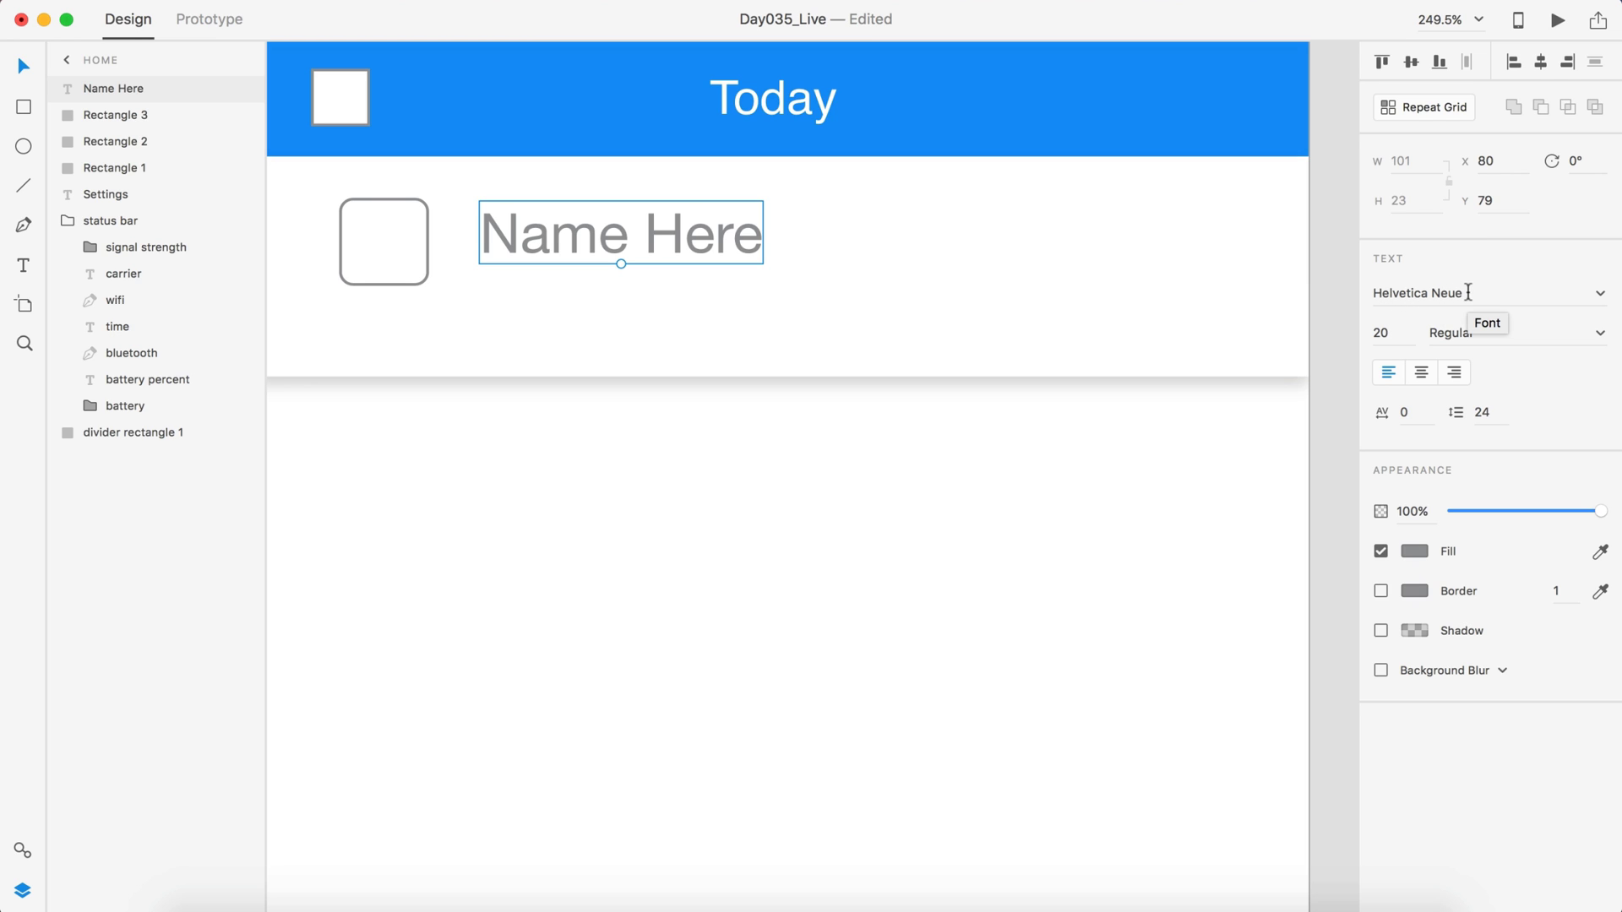
Step: Size 'Name Here' to 13 pt, centre it on the avatar, and place a copy at x 279
left_click(1381, 332)
type("15")
key("Return")
scroll(443, 242, "down", 3)
left_click_drag(468, 262, 484, 250)
key("Right")
key("Right")
key("Right")
key("Right")
key("Right")
key("Right")
key("Right")
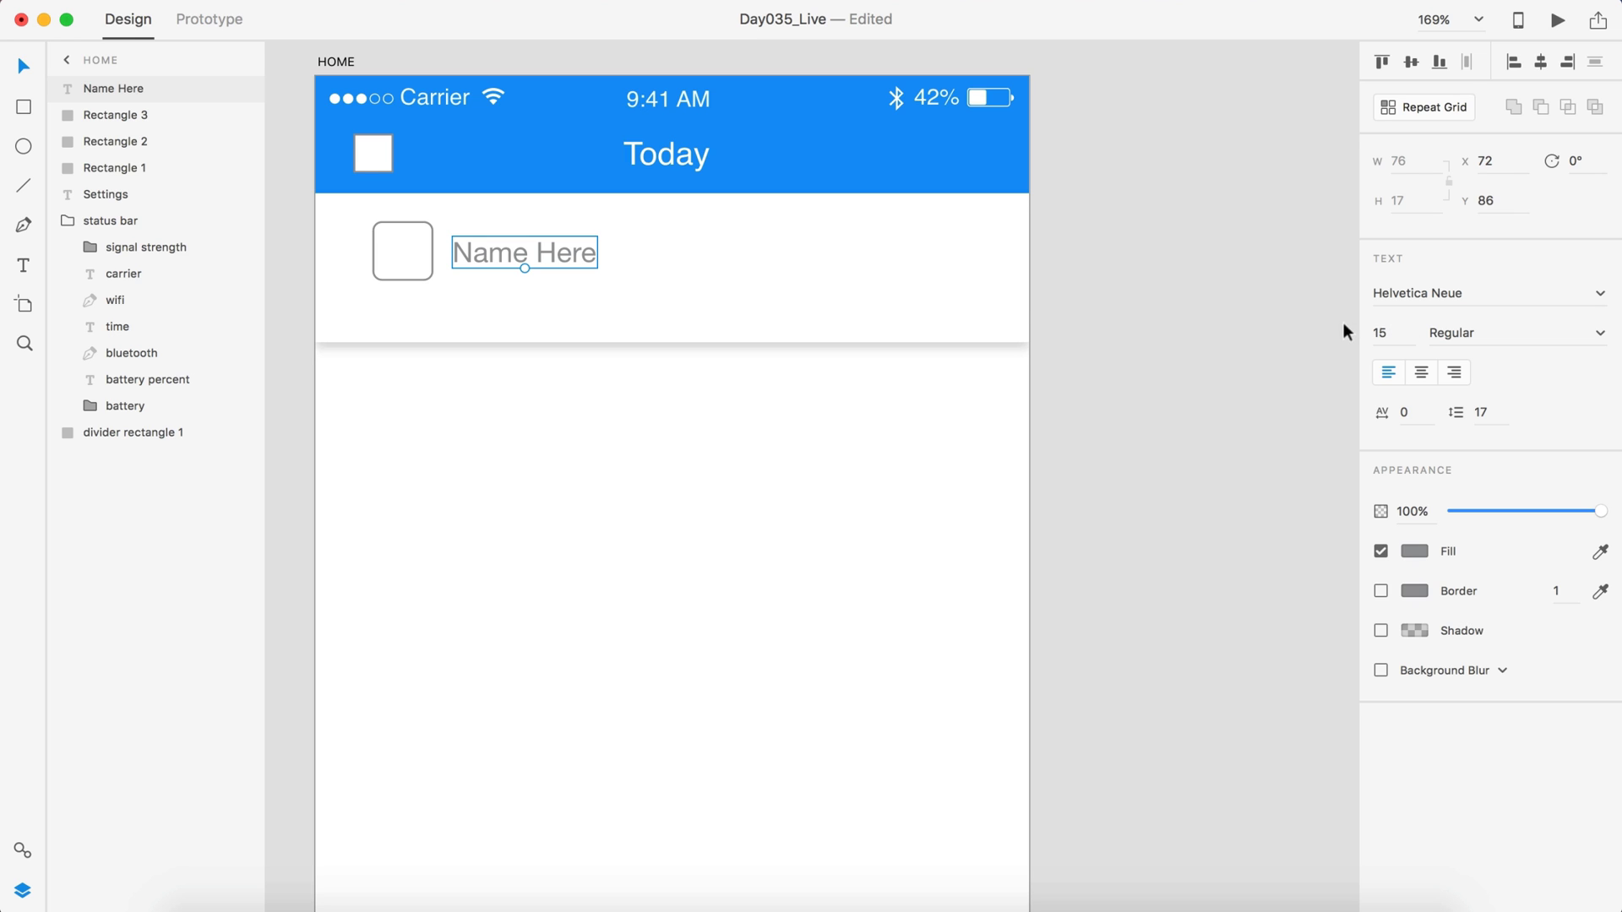
left_click(1382, 332)
type("13")
key("Return")
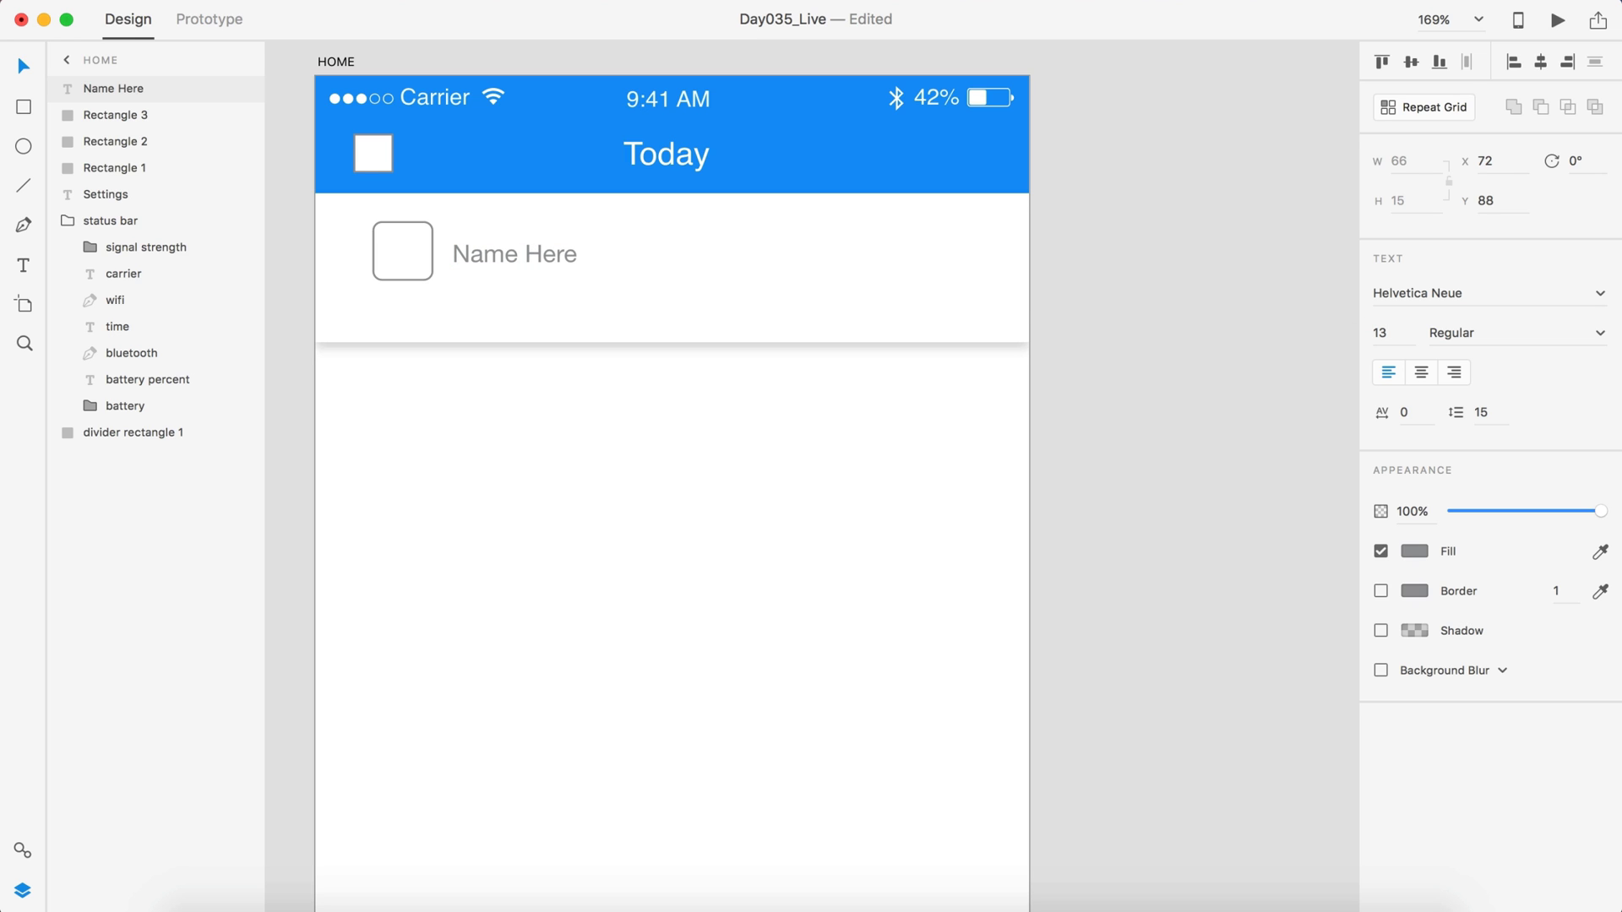
left_click_drag(517, 255, 967, 262)
key("shift+Left")
key("shift+Left")
key("shift+Left")
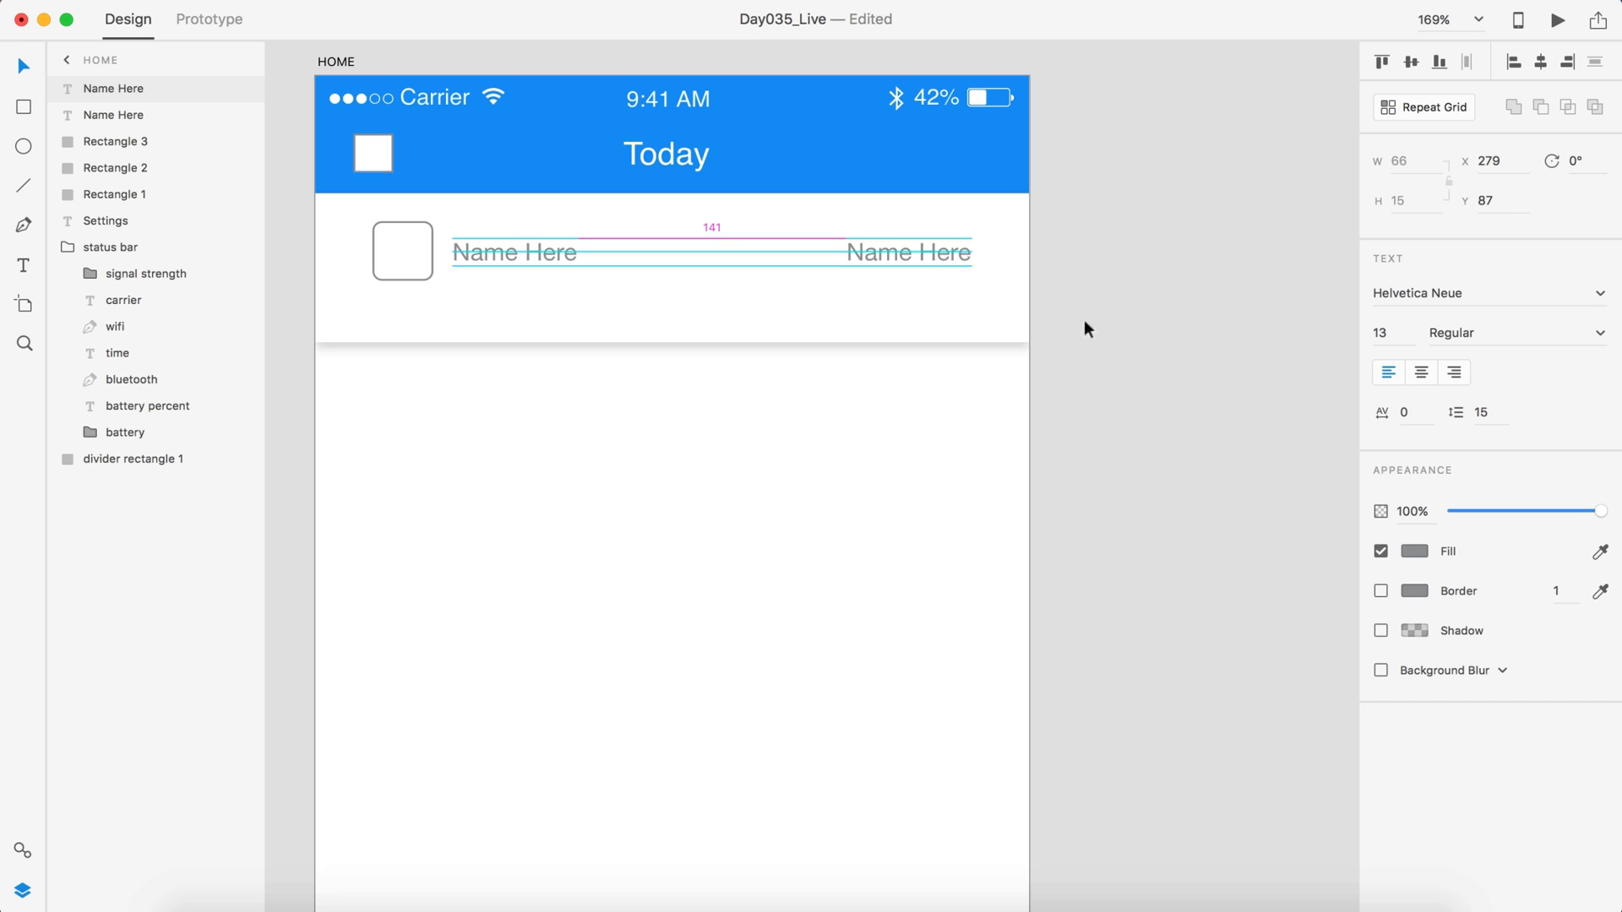
Step: Right-align the copied label and reword it to 'Dec 19, 2017'
left_click(1454, 371)
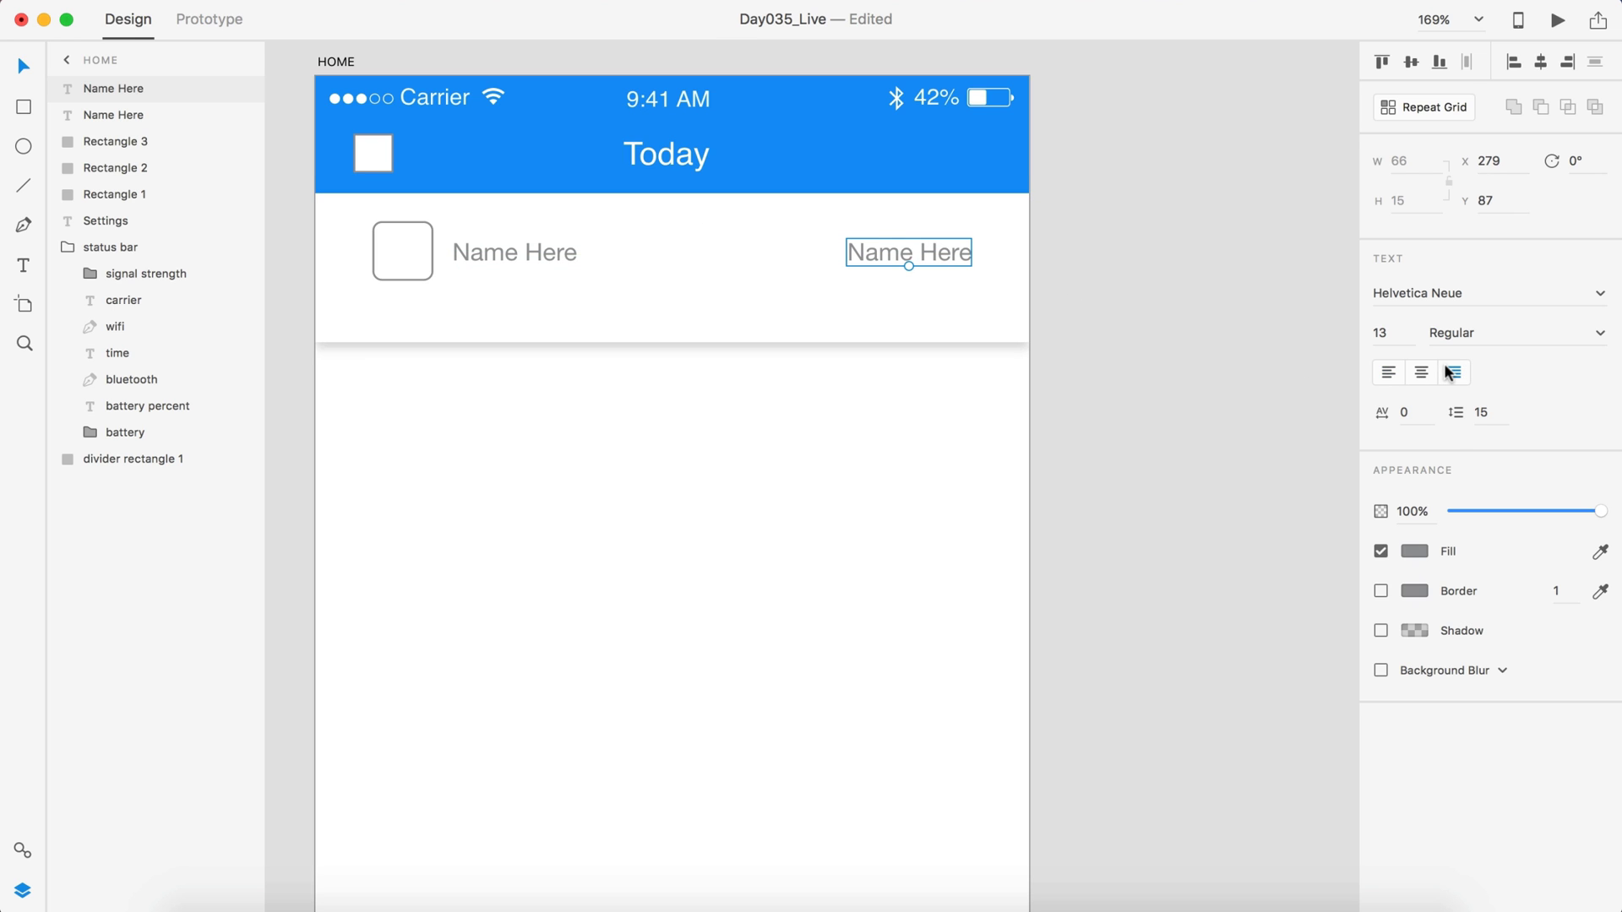
double_click(910, 247)
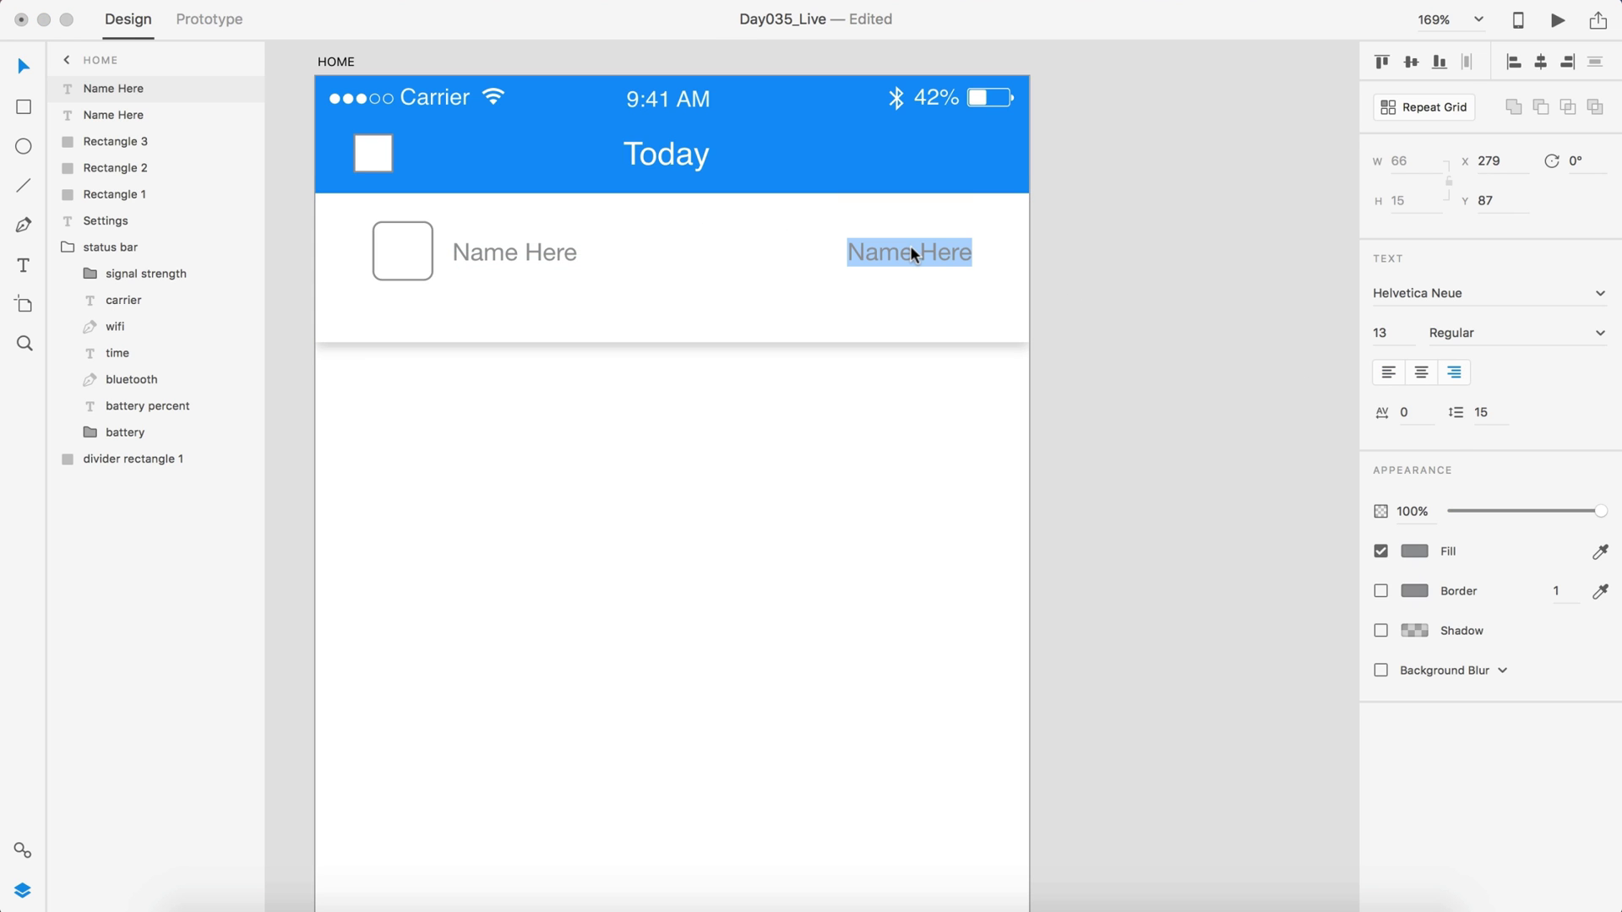
type("De")
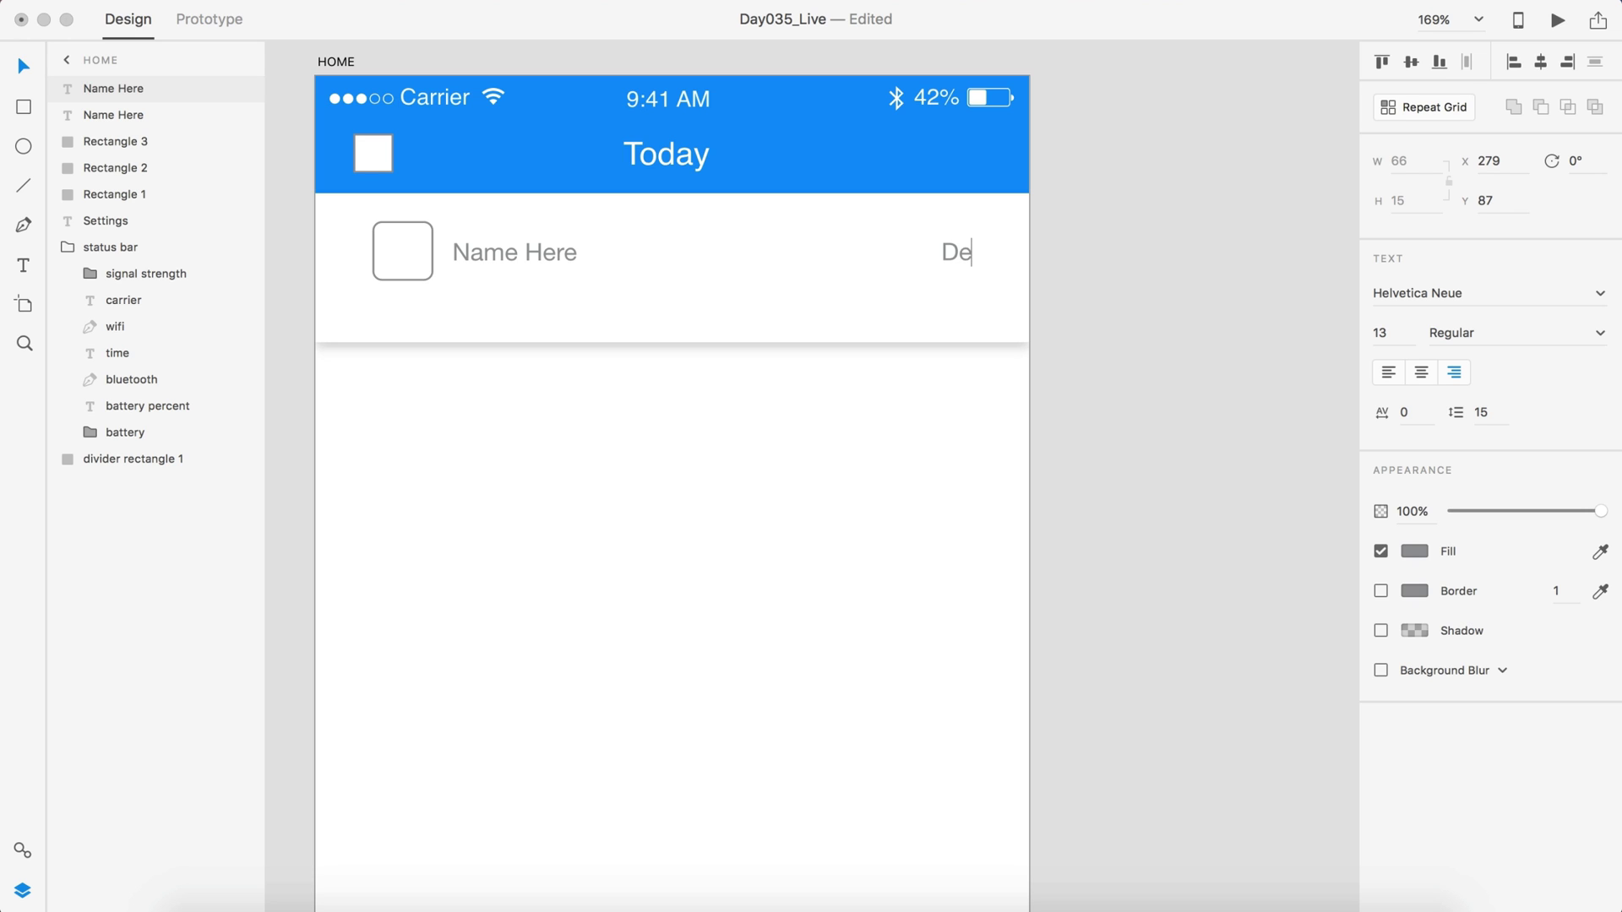
type("c 19, 2017")
left_click(23, 65)
left_click(1078, 269)
scroll(1078, 270, "up", 2)
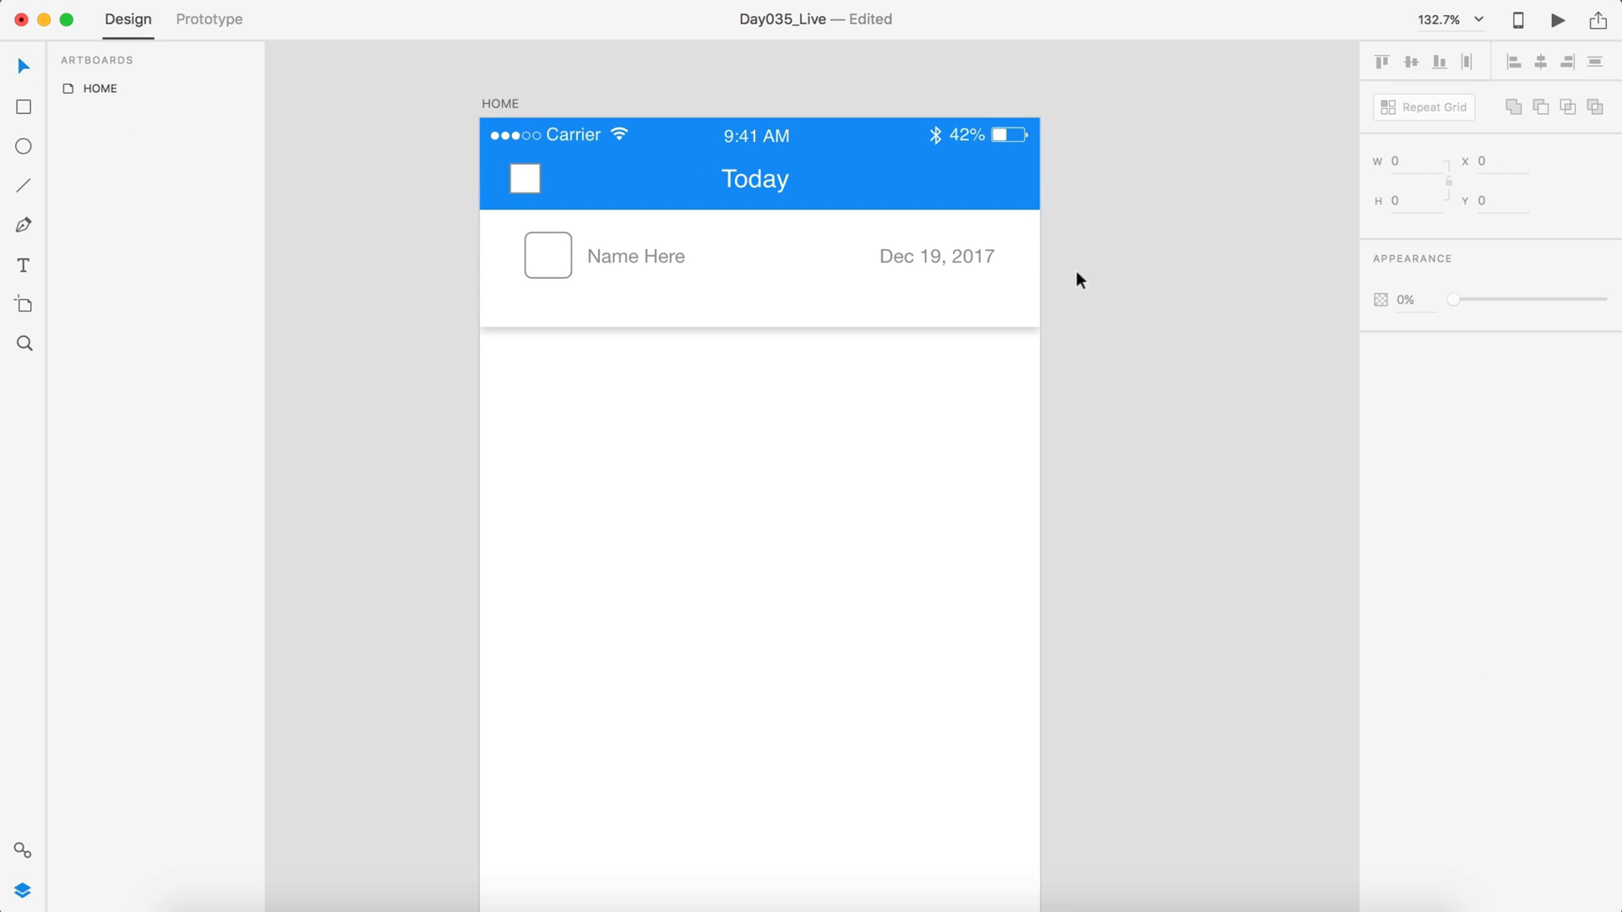
scroll(740, 334, "up", 3)
scroll(739, 327, "down", 1)
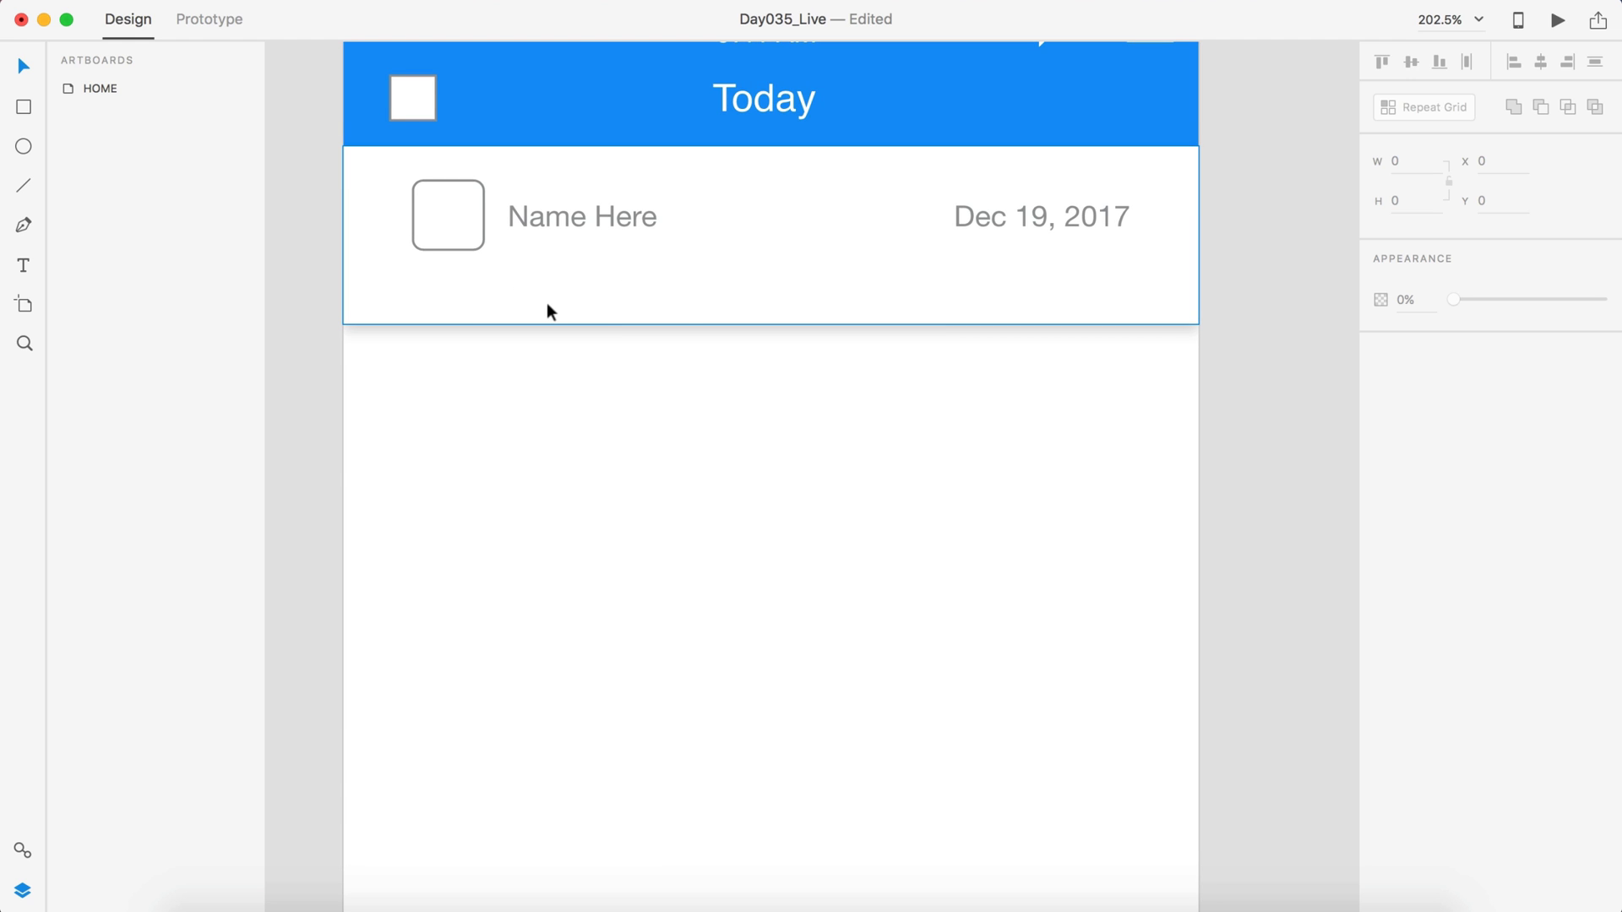
Step: Add a '1,000 Likes' text label beneath the avatar and set it to 10 pt
key("t")
left_click(476, 295)
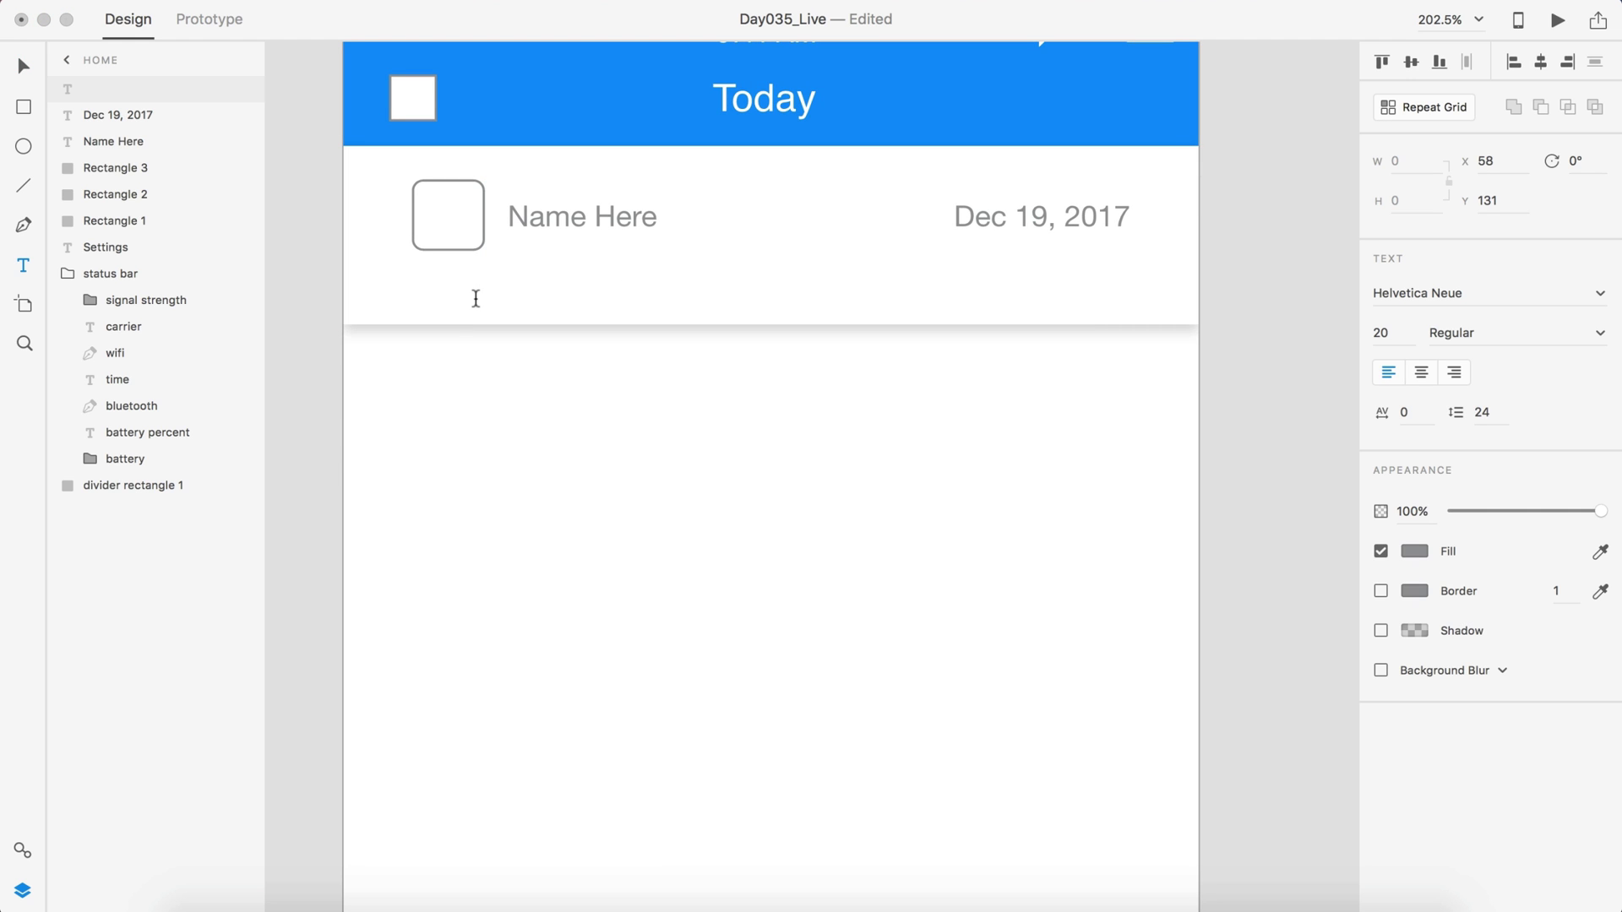
type("1,000 ")
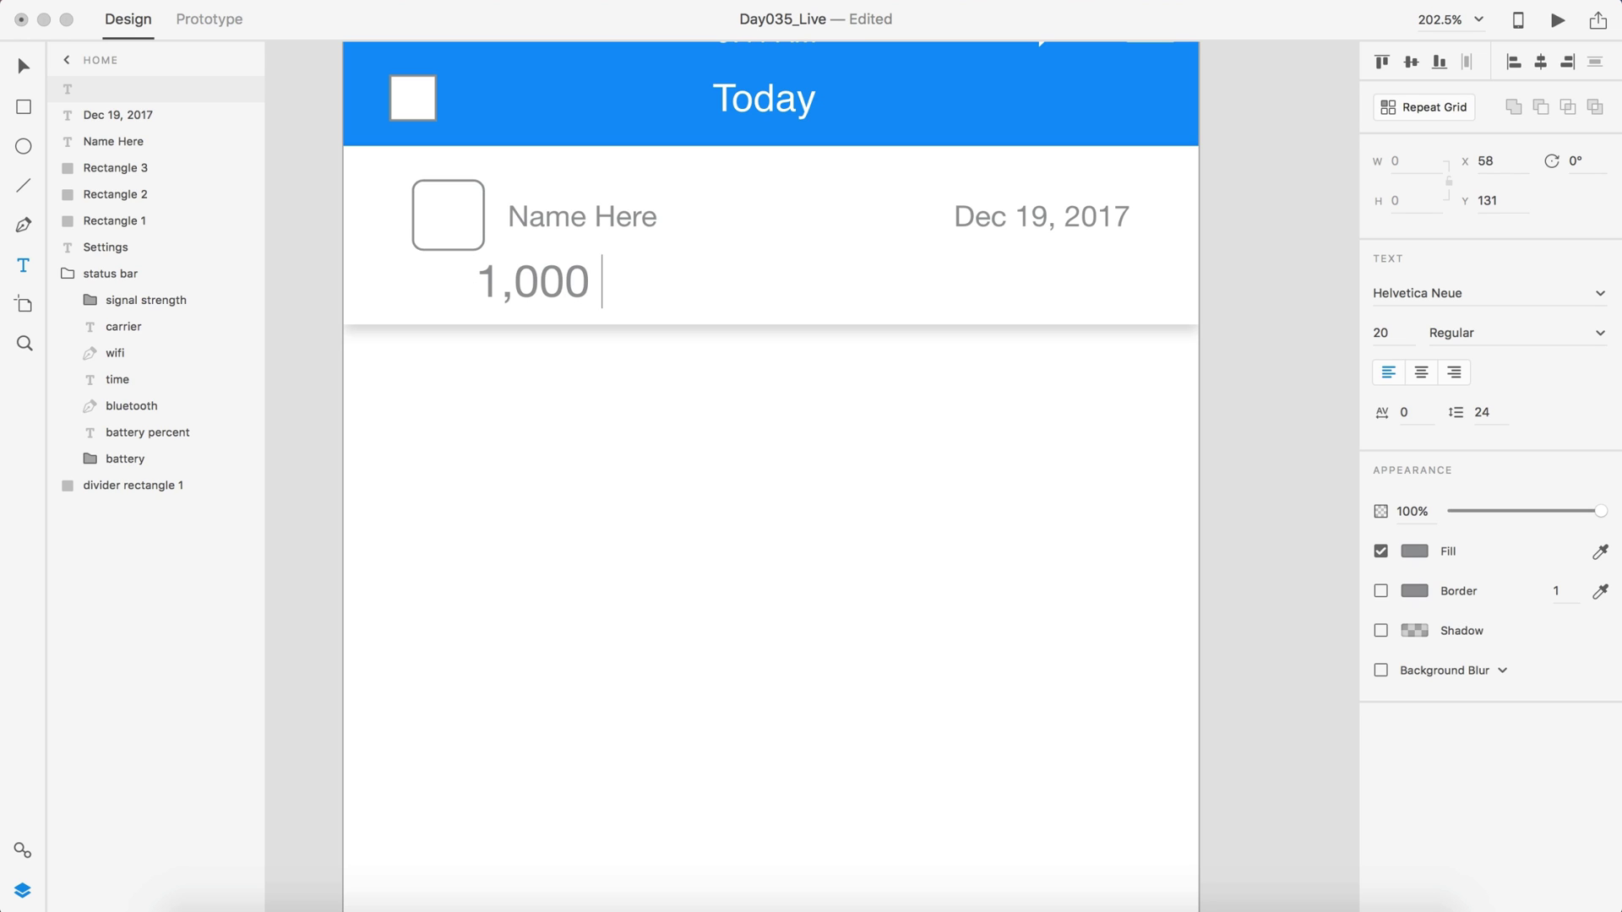
type("Likes")
key("Escape")
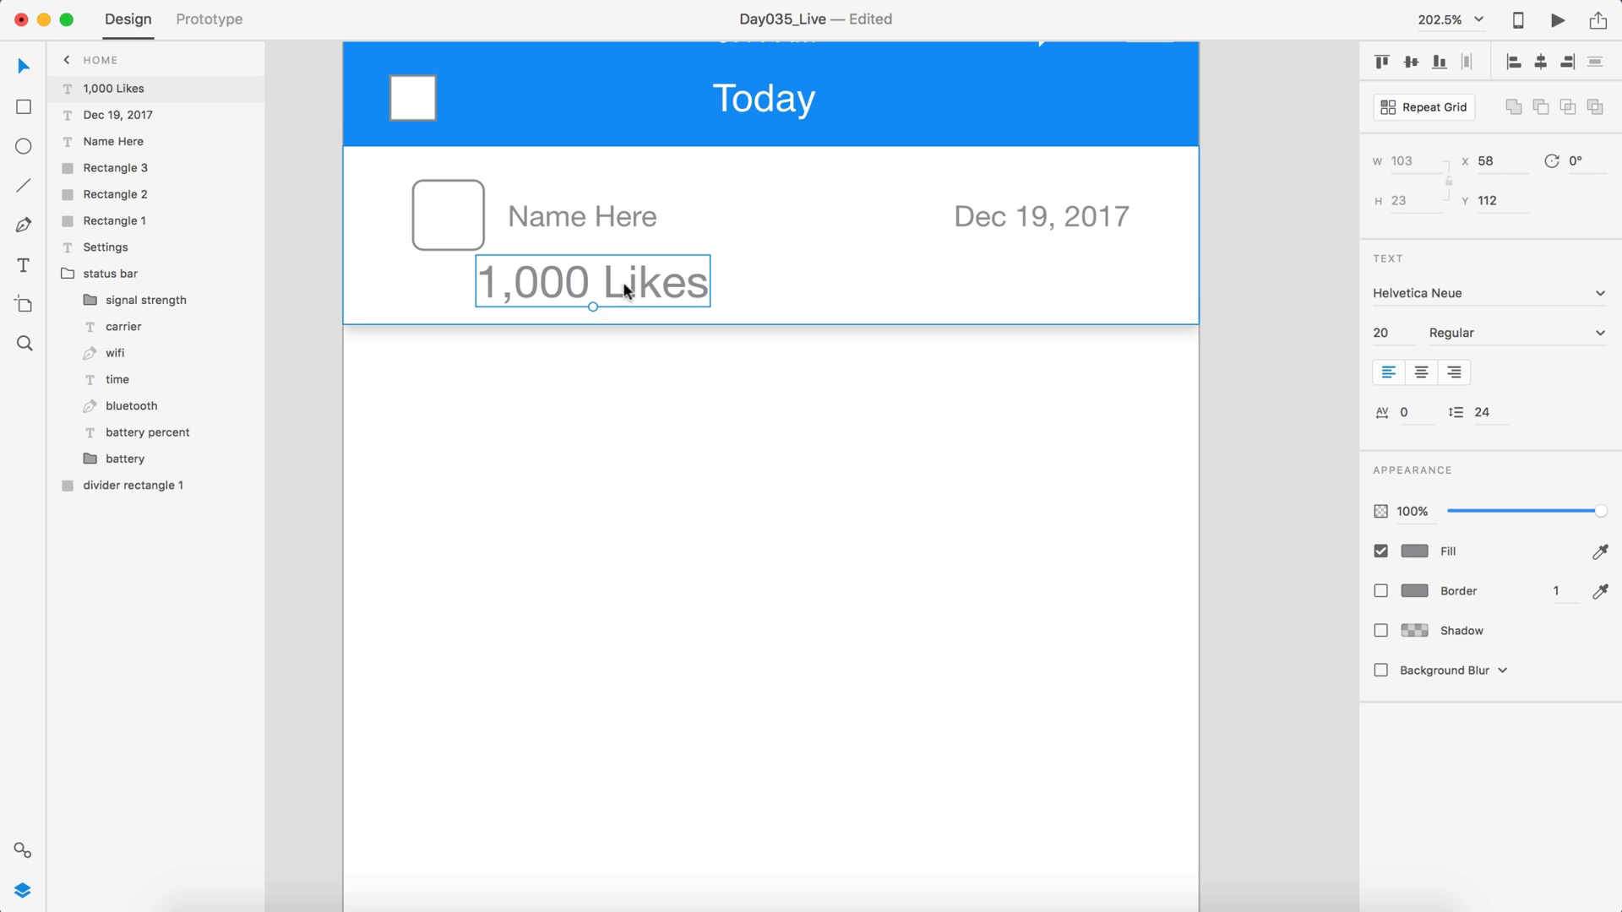
left_click(1380, 332)
type("10")
key("Return")
Step: Duplicate the label to its right and change its wording to '1,000 Shares'
left_click_drag(561, 296, 690, 289)
double_click(689, 289)
key("Right")
key("BackSpace")
key("BackSpace")
key("BackSpace")
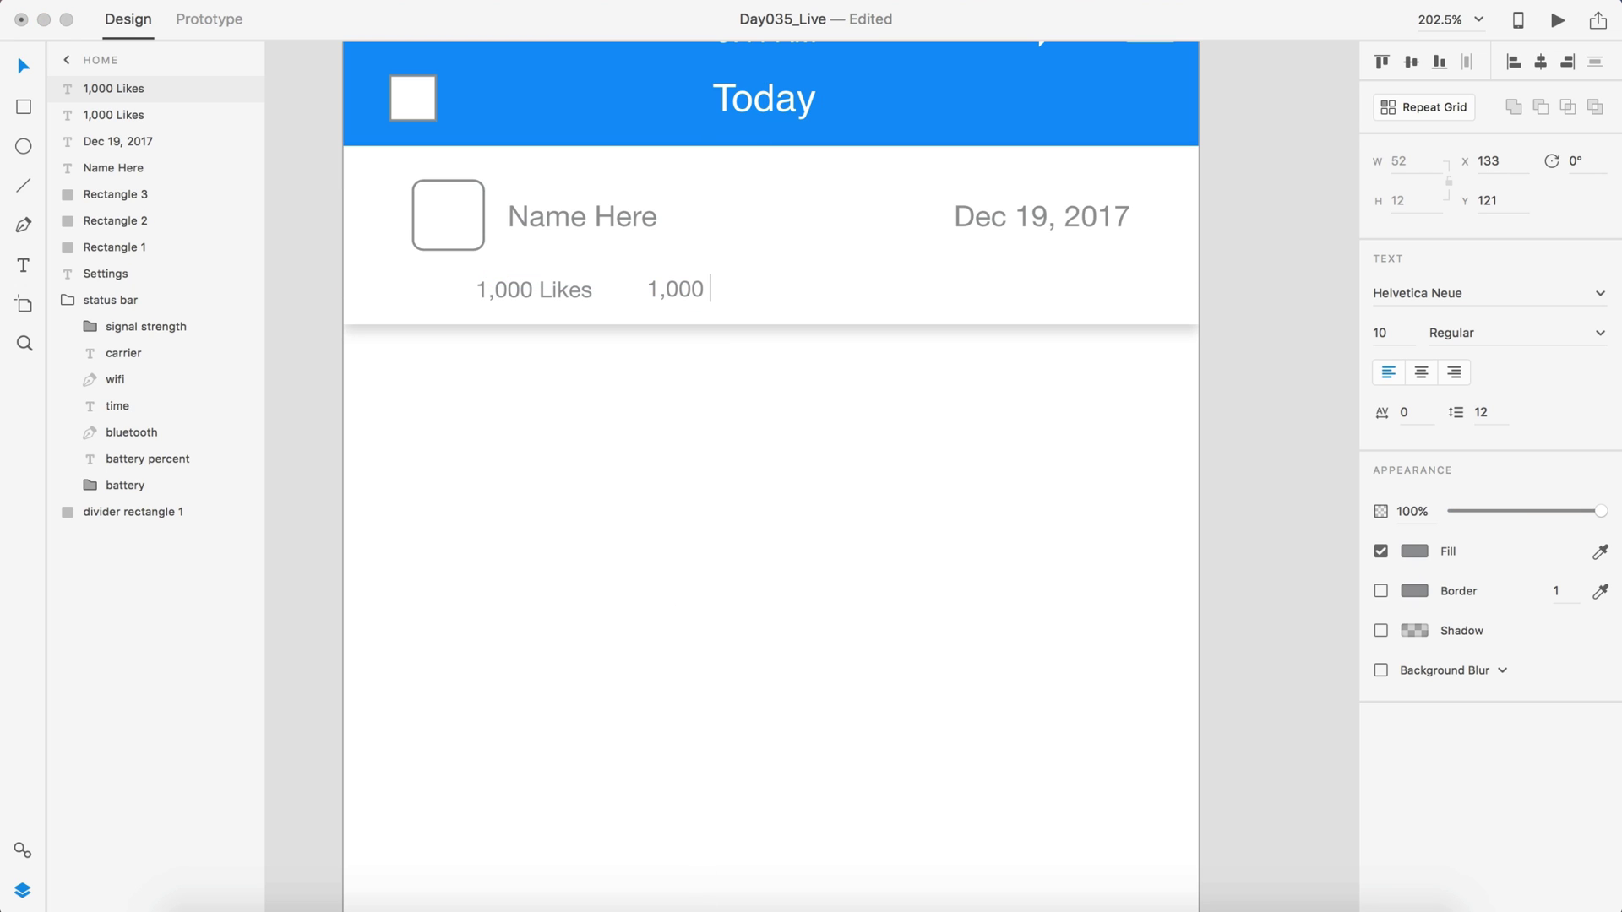
type("Shares")
key("Escape")
left_click(296, 276)
Step: Copy the header's white square beside '1,000 Likes' and align that icon and text level with '1,000 Shares'
left_click_drag(419, 103, 551, 309)
scroll(421, 286, "up", 5)
left_click(513, 310)
key("super+z")
left_click(460, 302, "shift")
scroll(439, 260, "down", 3)
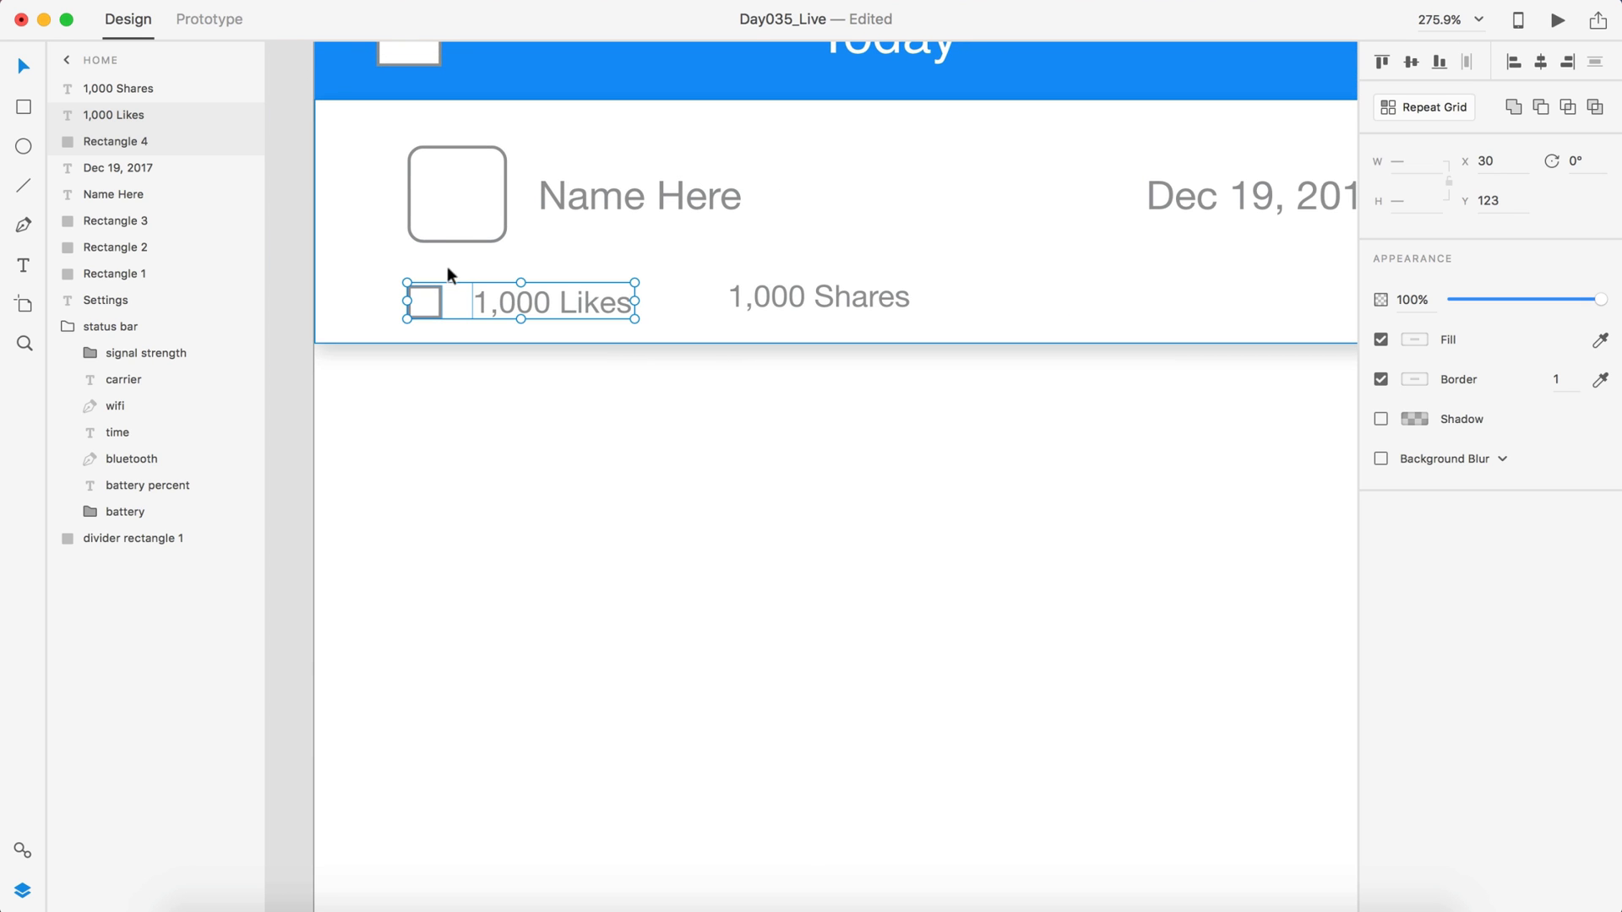
left_click_drag(590, 292, 586, 295)
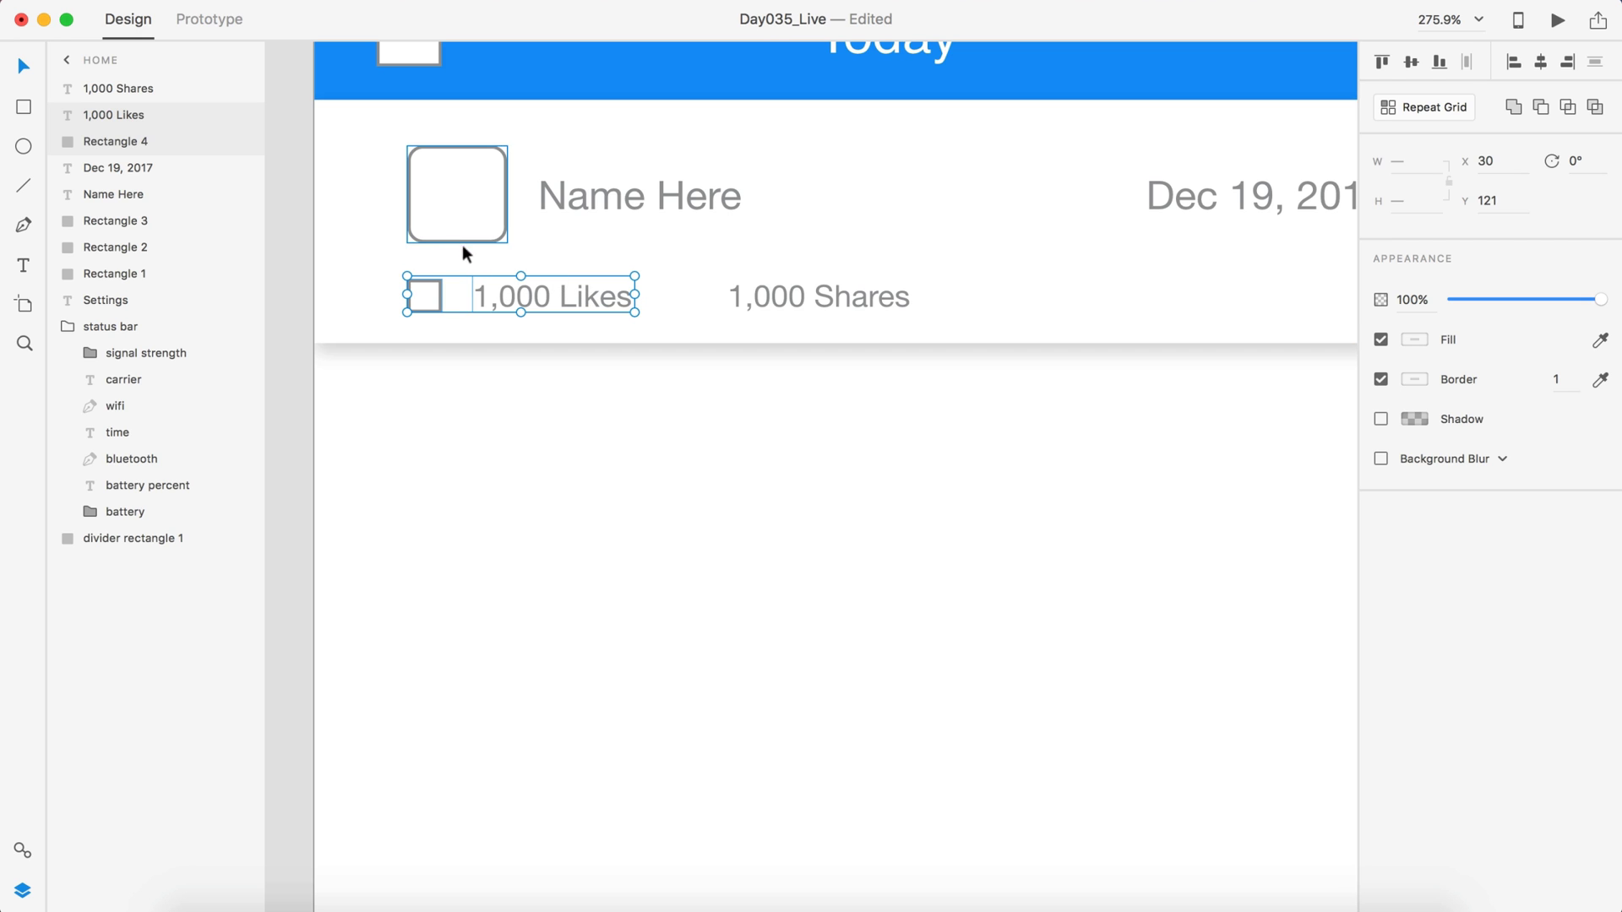
Step: Place a copy of the small square before '1,000 Shares' and move the label beside it
left_click_drag(742, 301, 839, 301)
left_click_drag(426, 296, 646, 292)
key("shift+Right")
key("shift+Right")
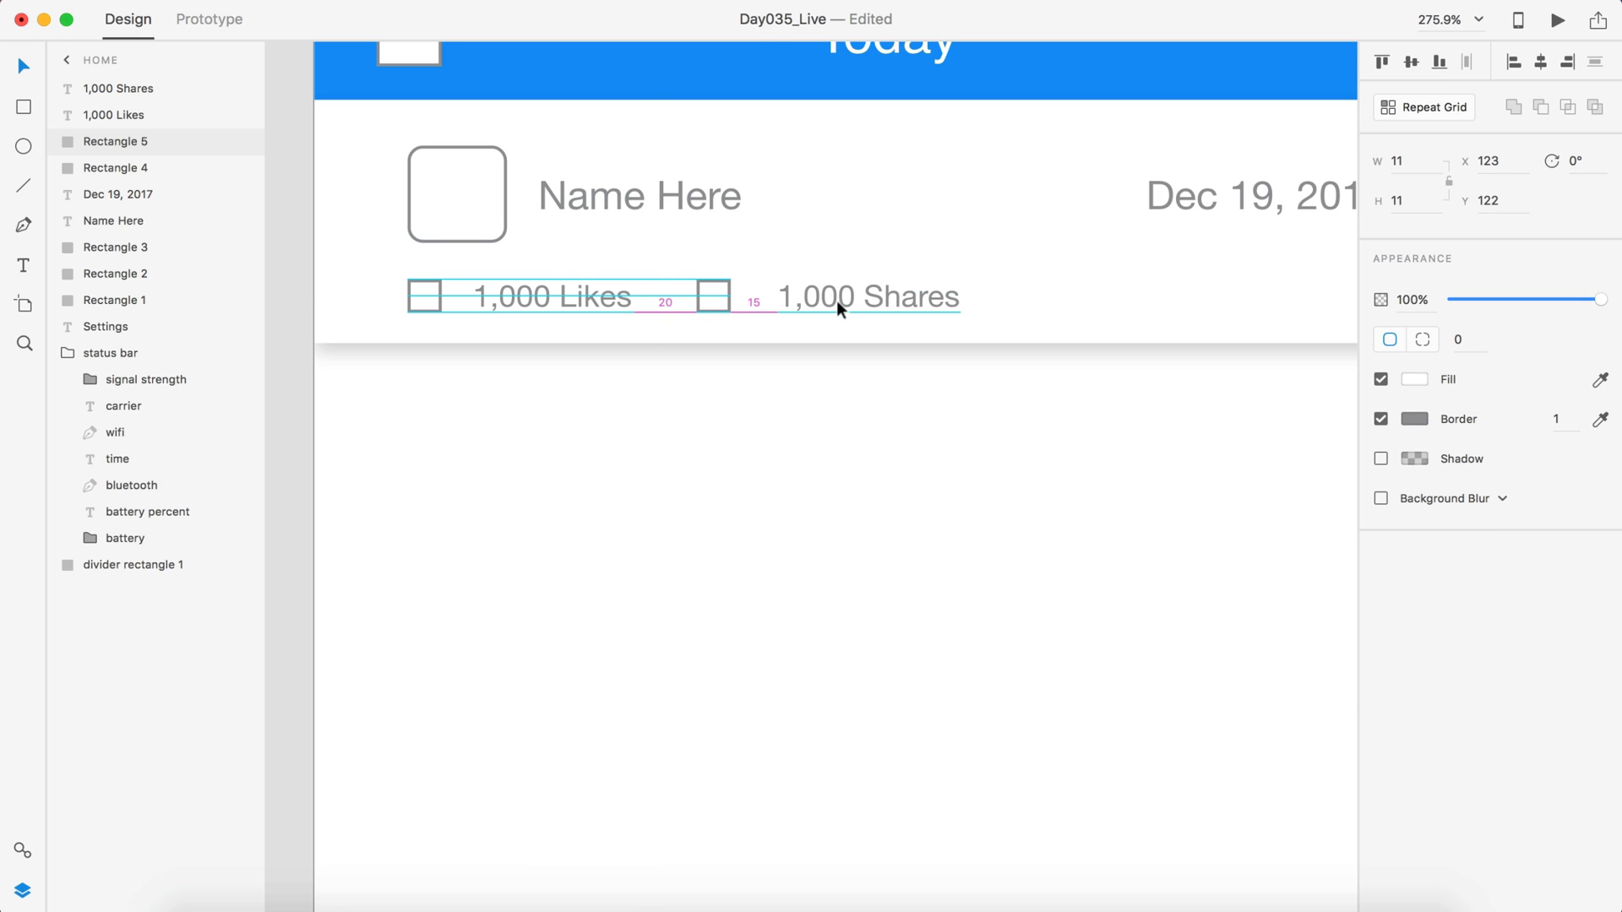
left_click_drag(843, 295, 801, 295)
left_click(299, 304)
key("super+0")
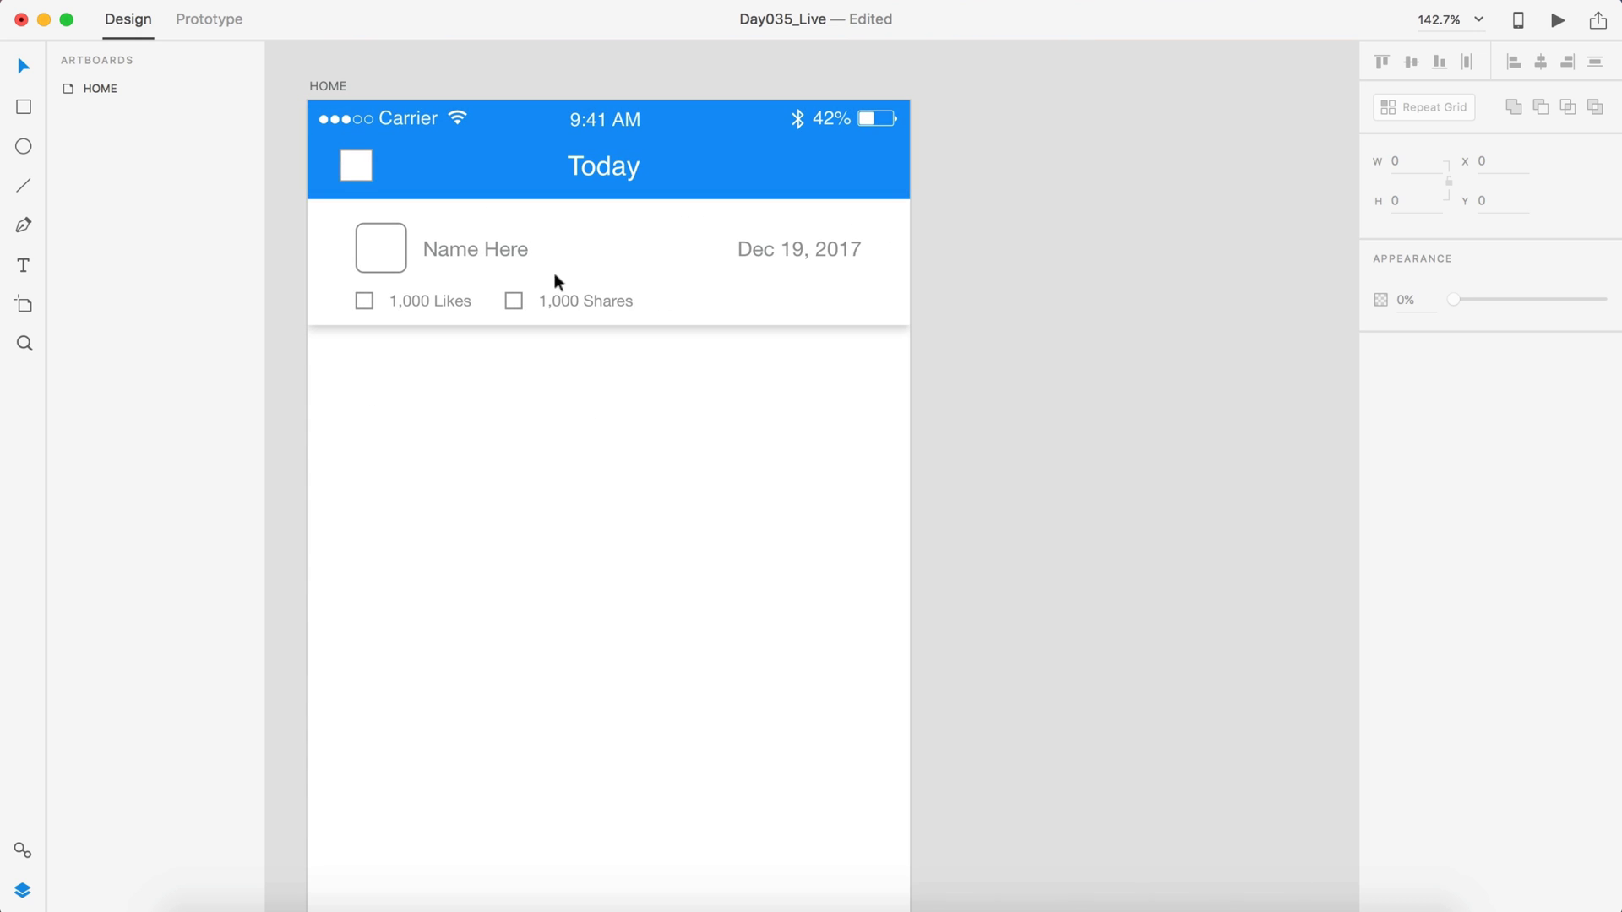
scroll(1071, 334, "down", 5)
scroll(1071, 335, "right", 3)
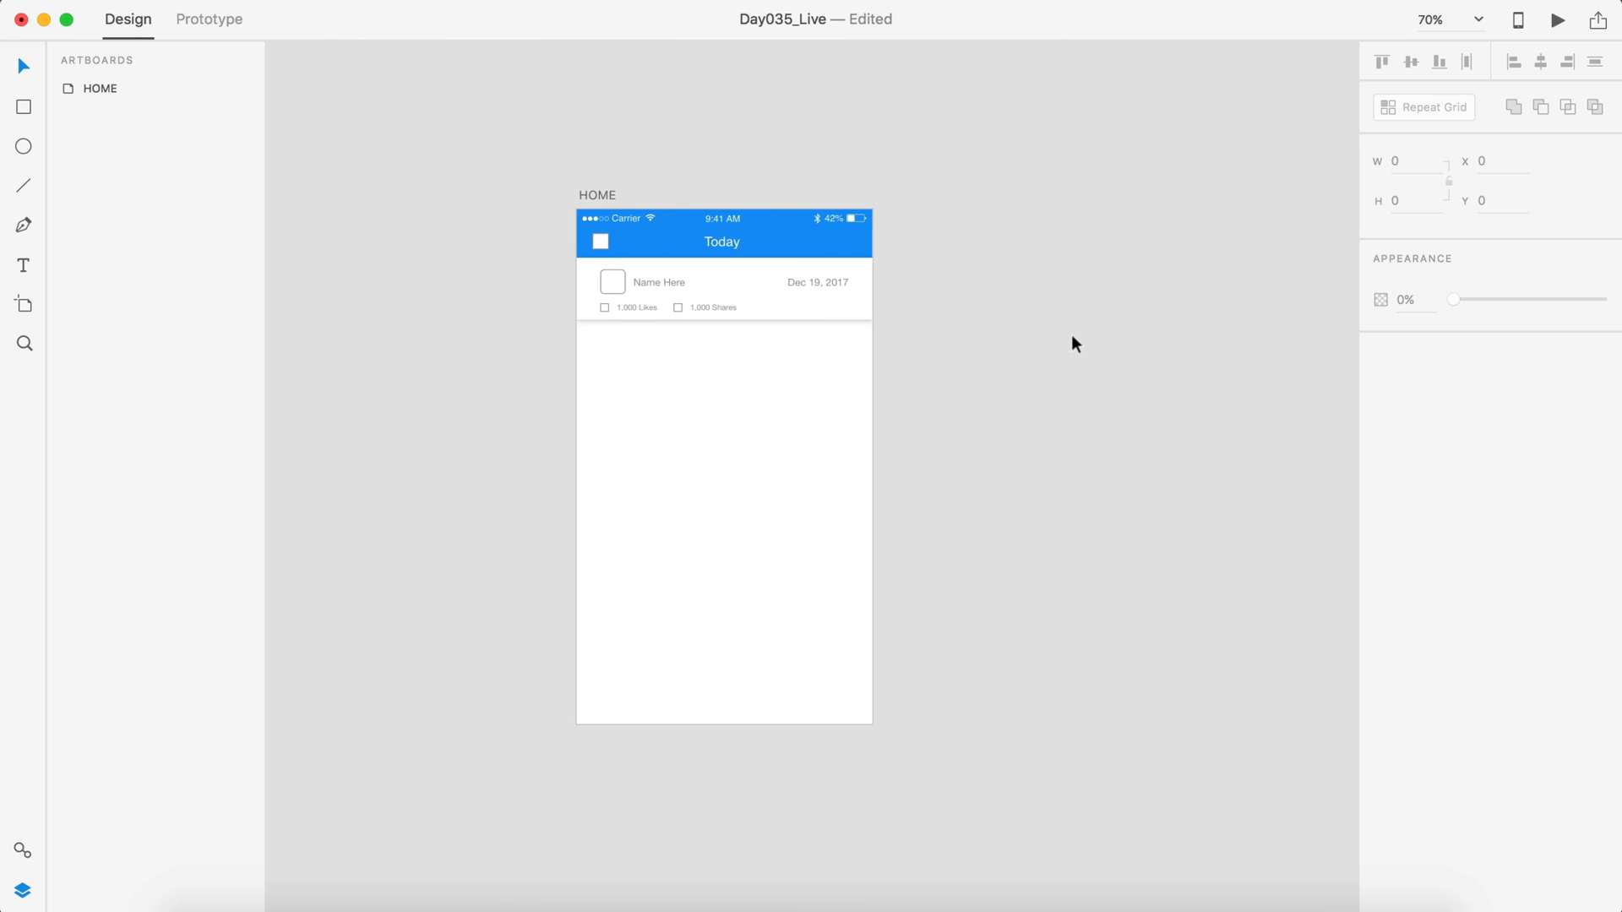
scroll(789, 358, "up", 5)
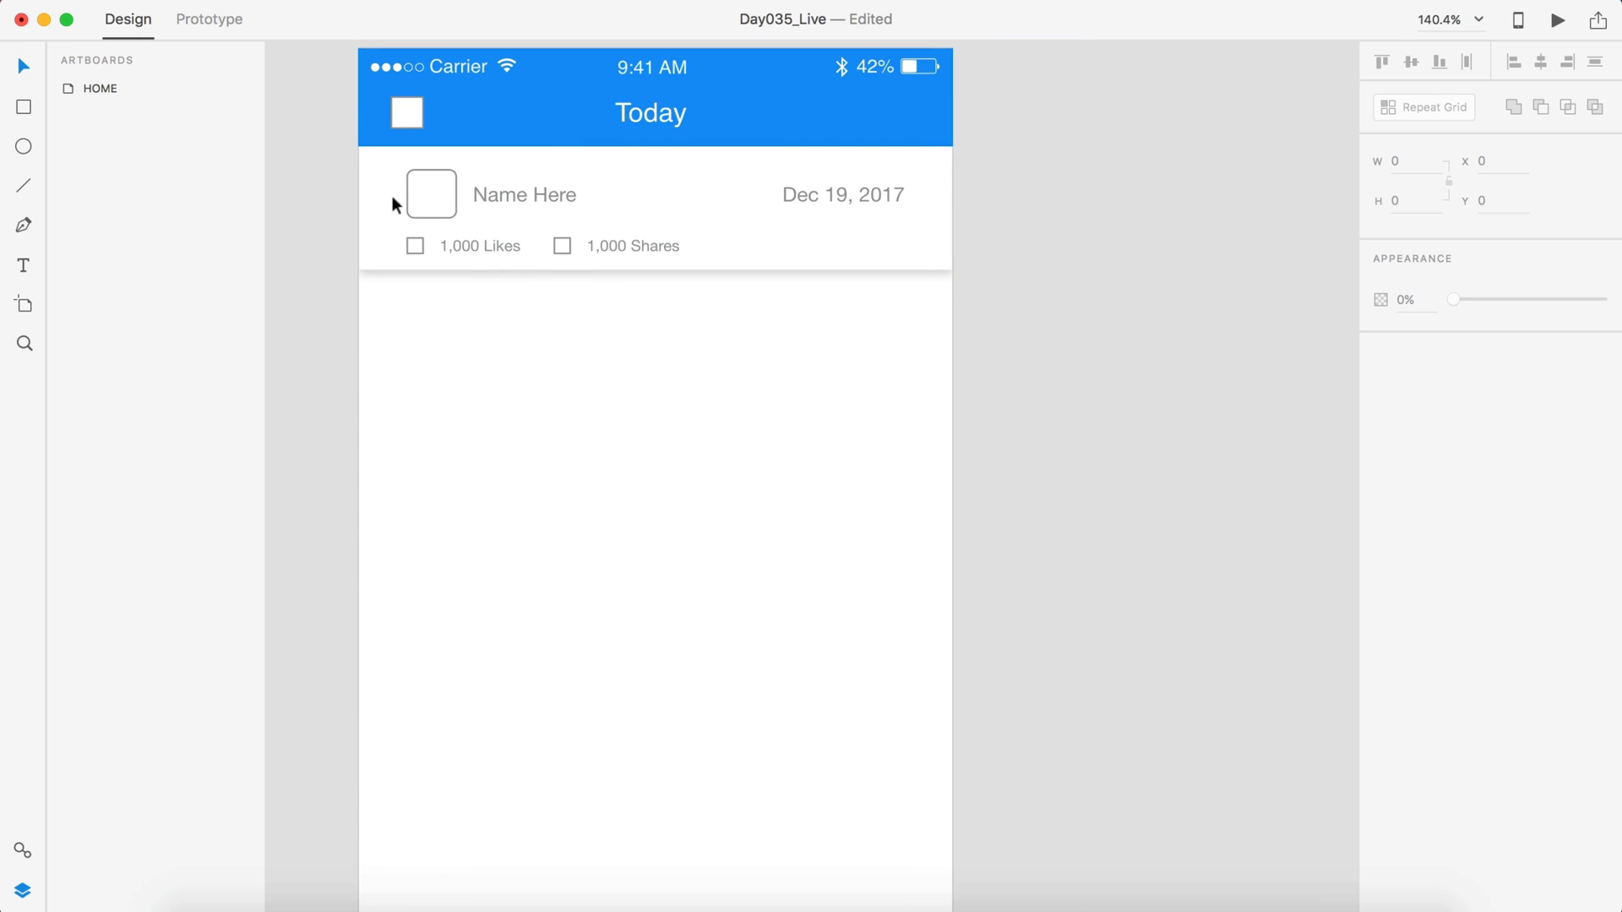
scroll(799, 570, "down", 5)
scroll(845, 583, "down", 3)
scroll(844, 583, "right", 1)
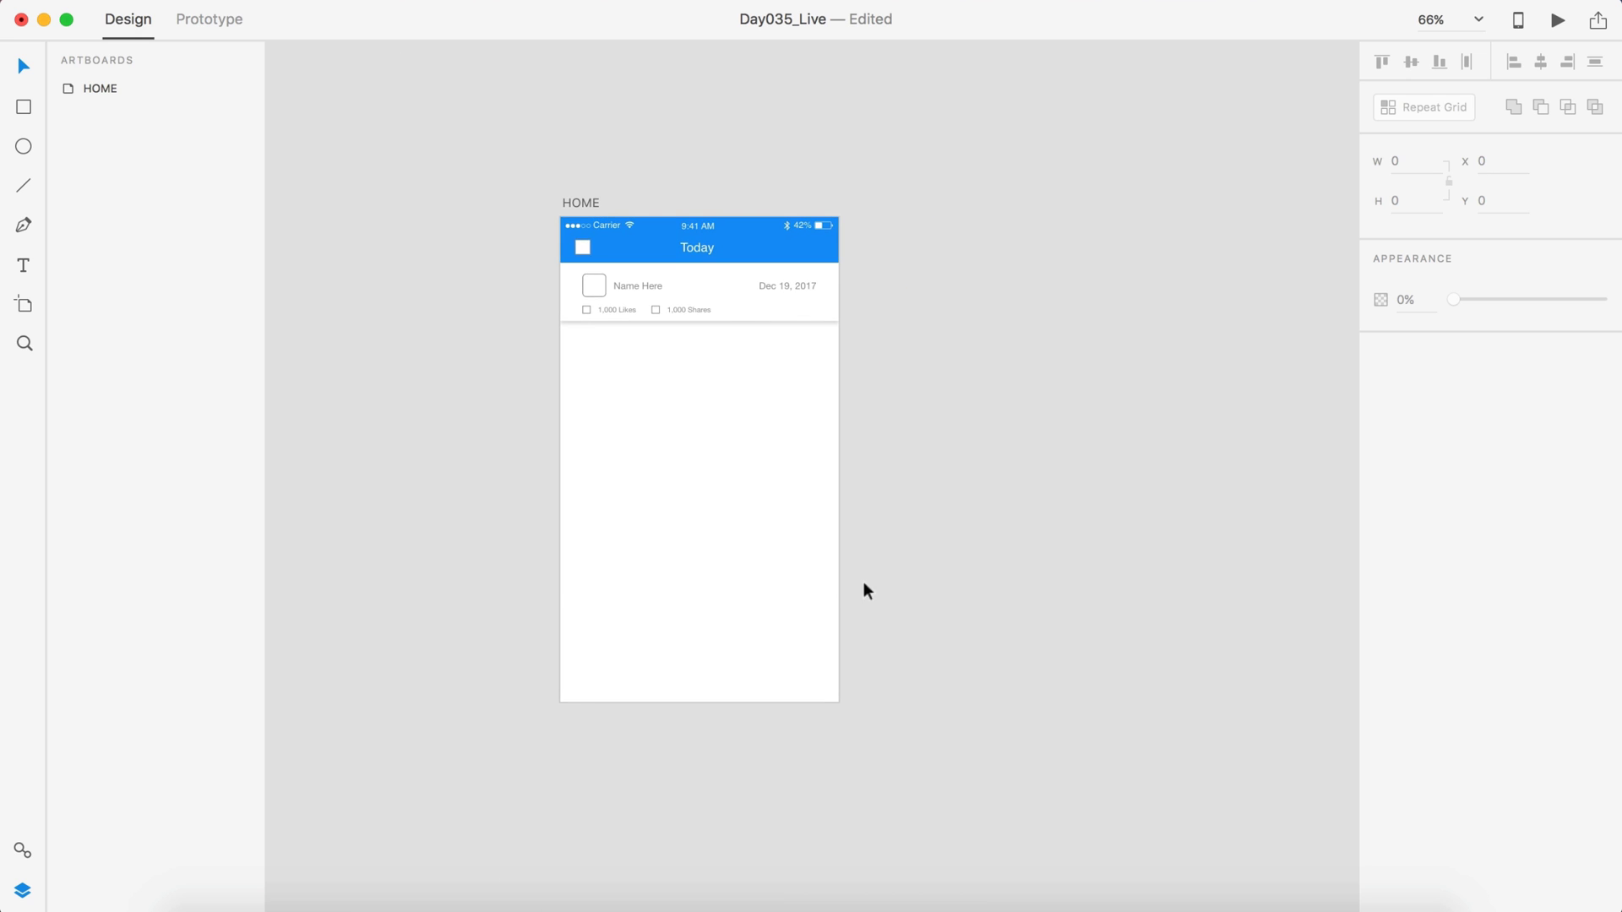
scroll(924, 582, "down", 3)
scroll(925, 583, "right", 2)
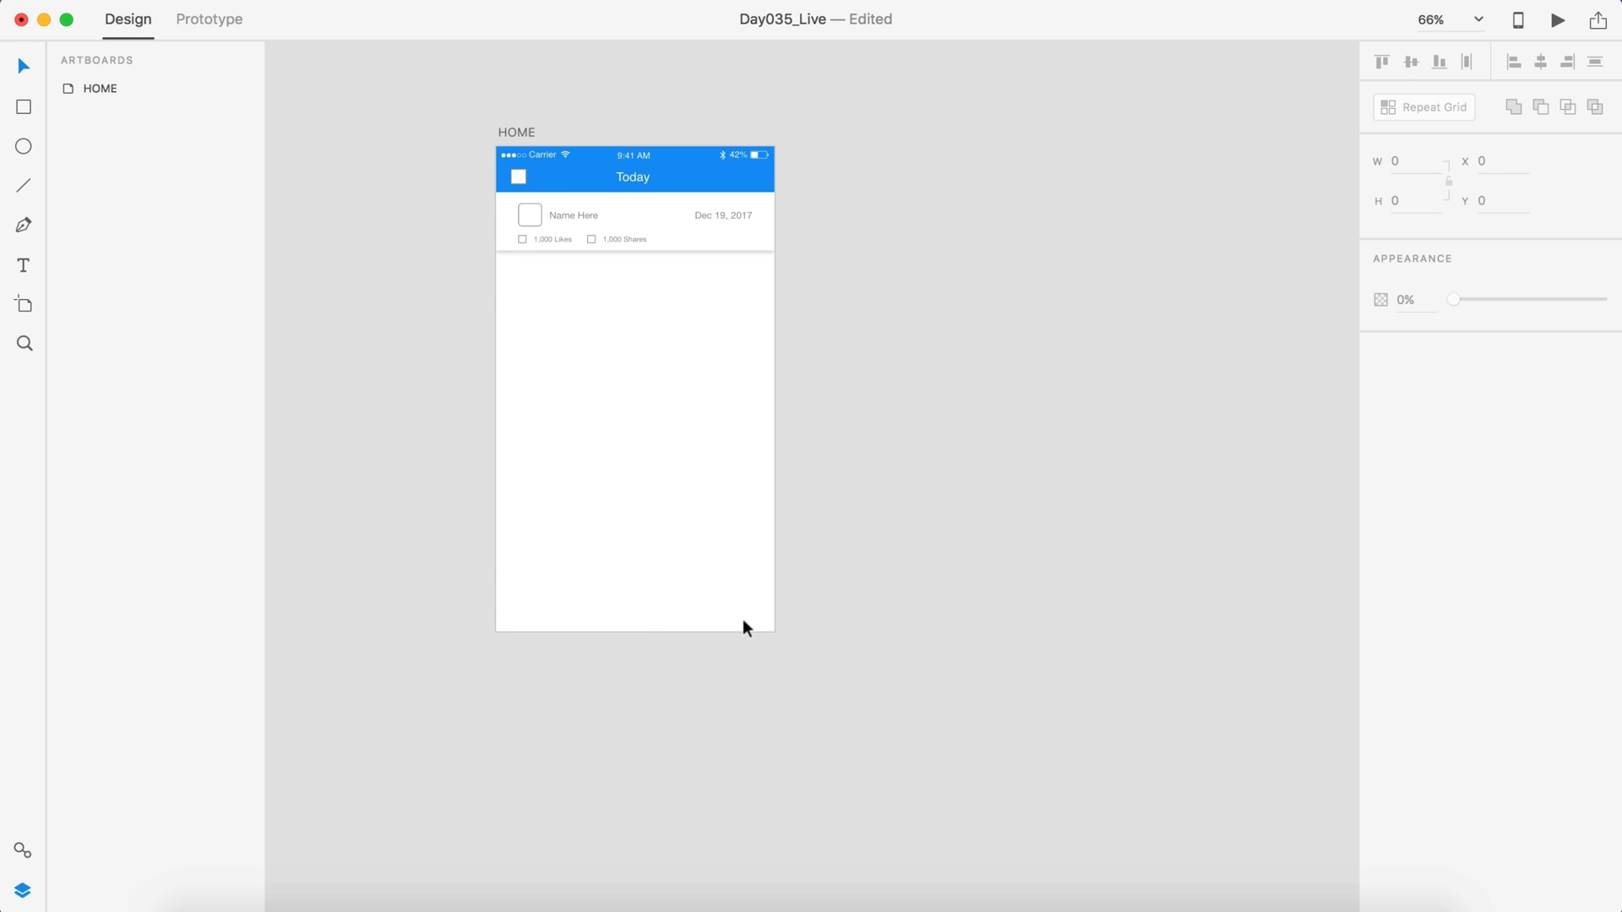
scroll(681, 672, "down", 9)
scroll(681, 672, "right", 1)
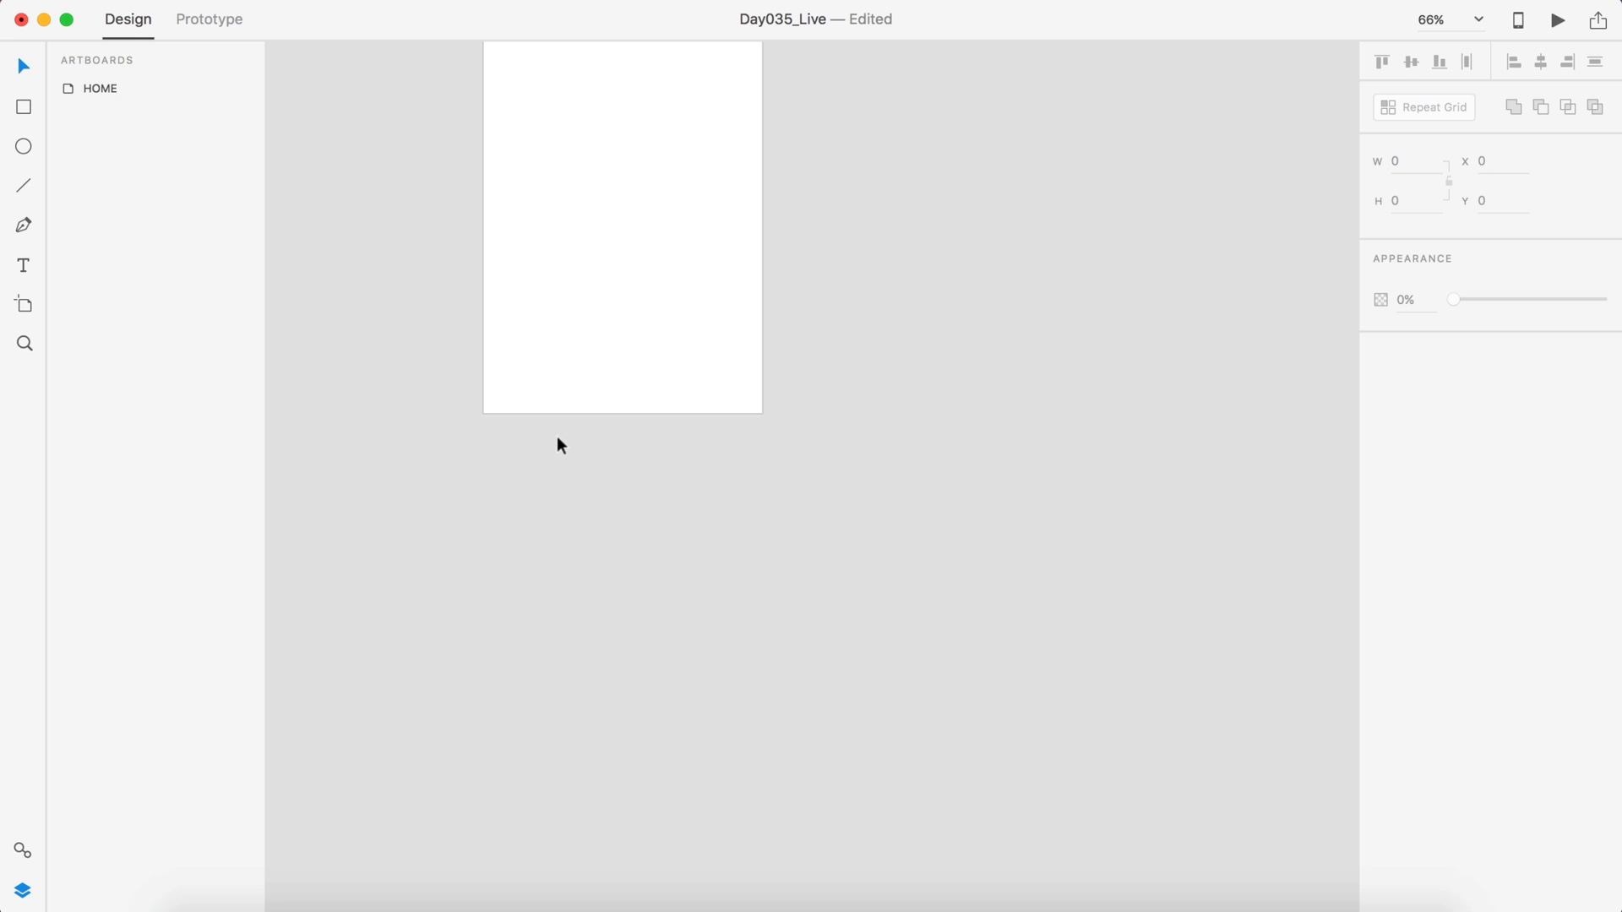
scroll(718, 498, "up", 7)
scroll(718, 499, "left", 1)
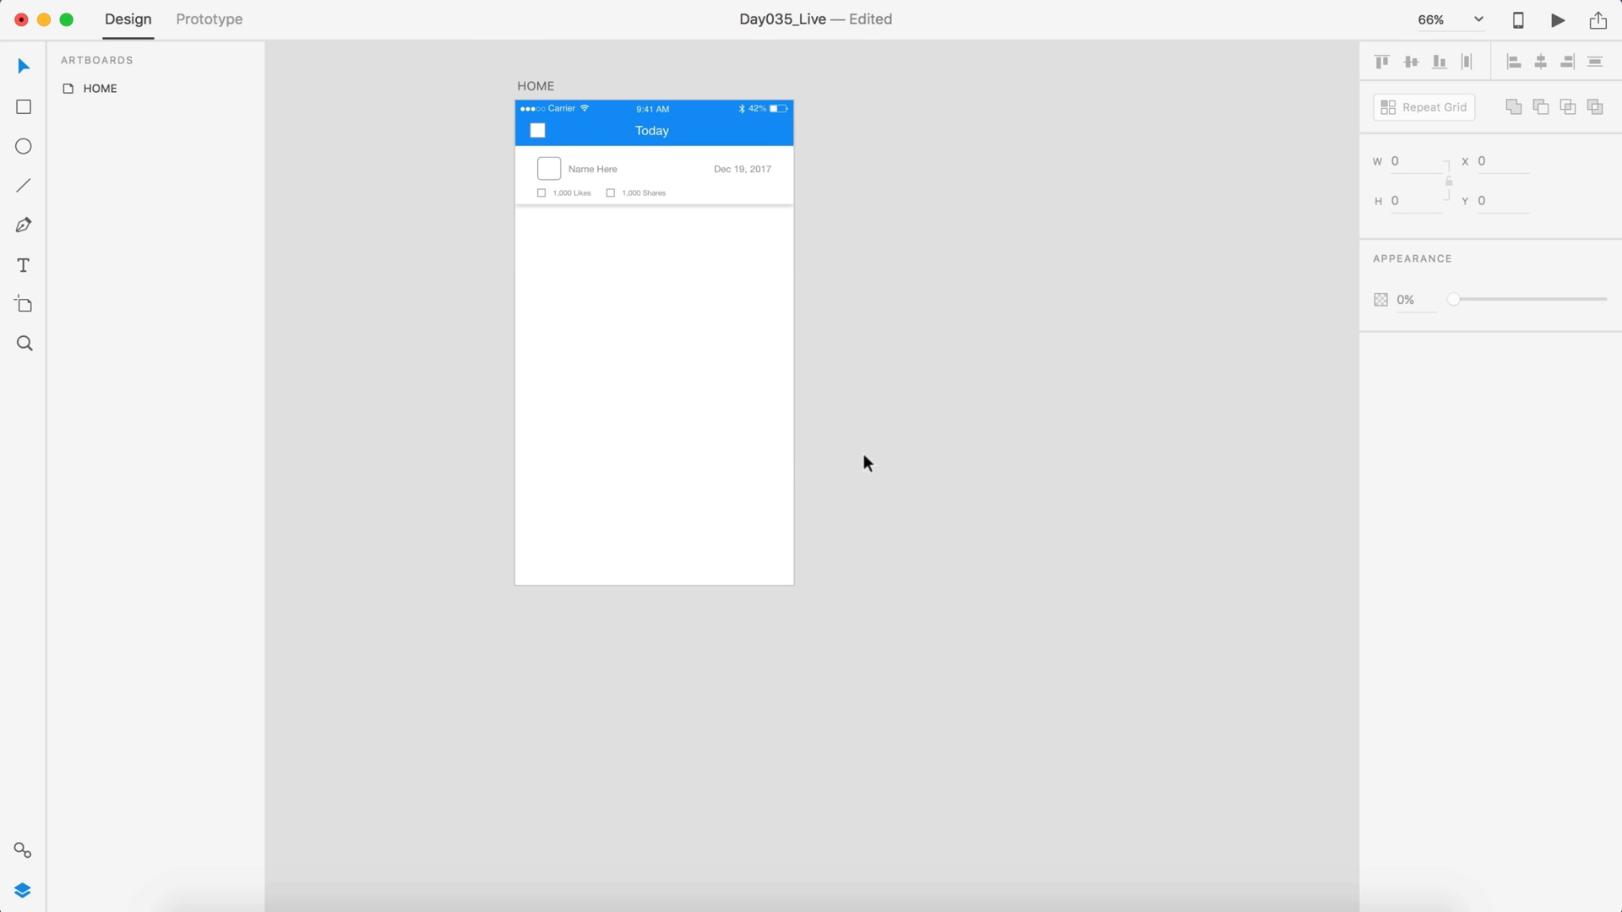
Step: Draw a borderless rectangle covering the artboard below the card
left_click(23, 107)
left_click_drag(523, 216, 796, 587)
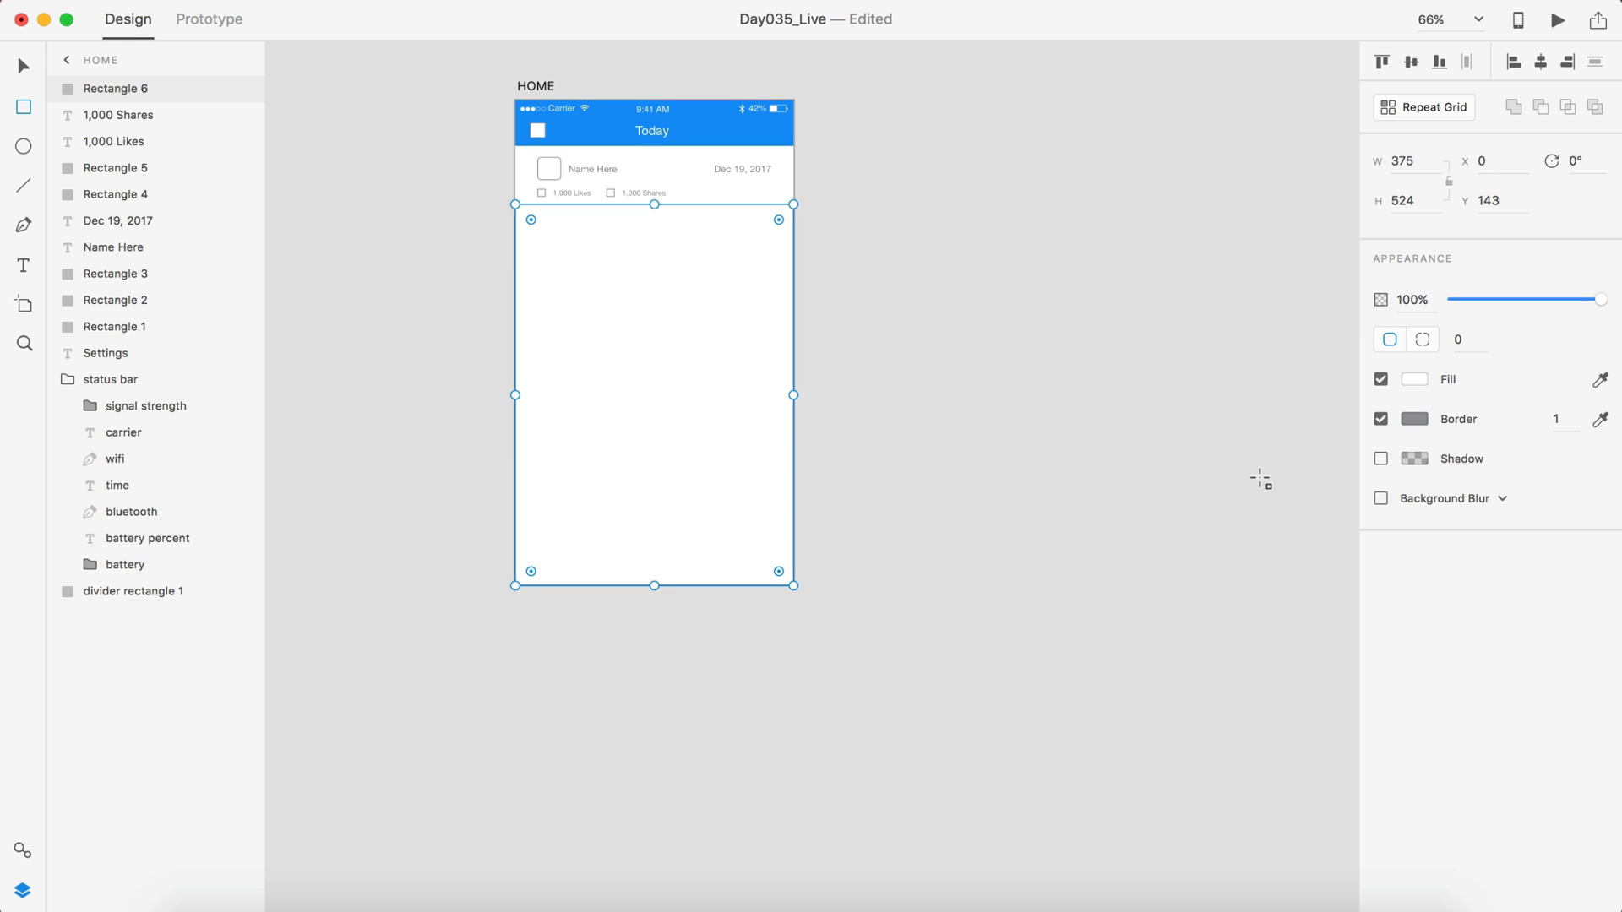
left_click(1382, 419)
Step: Remove the drop shadow from the list row card
key("v")
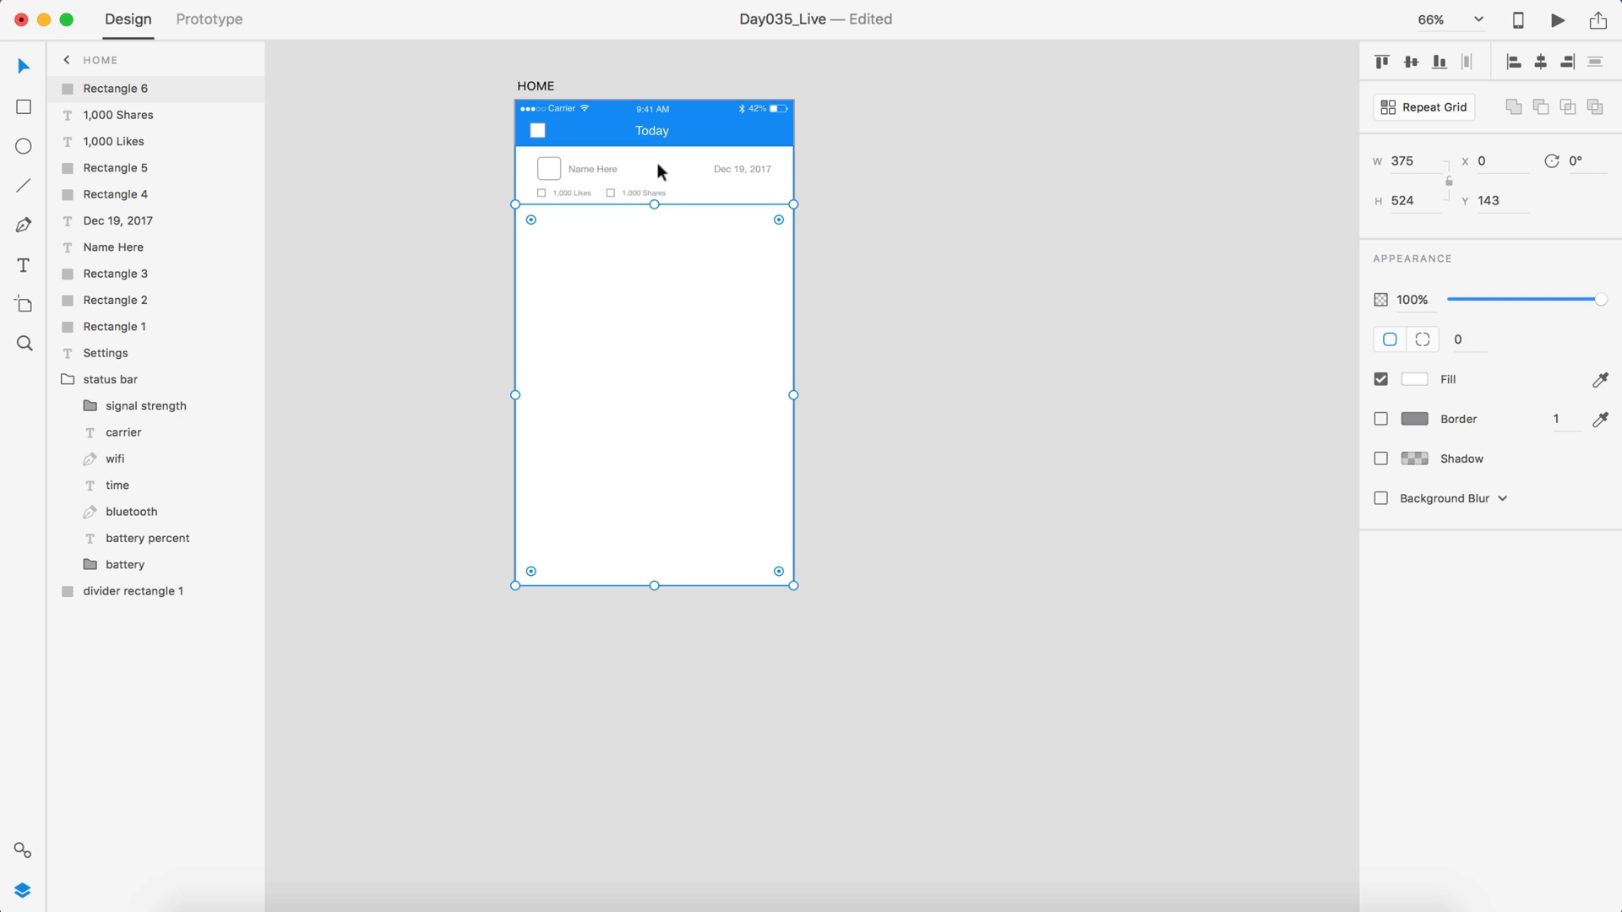
left_click(690, 171)
left_click(1381, 459)
left_click(852, 397)
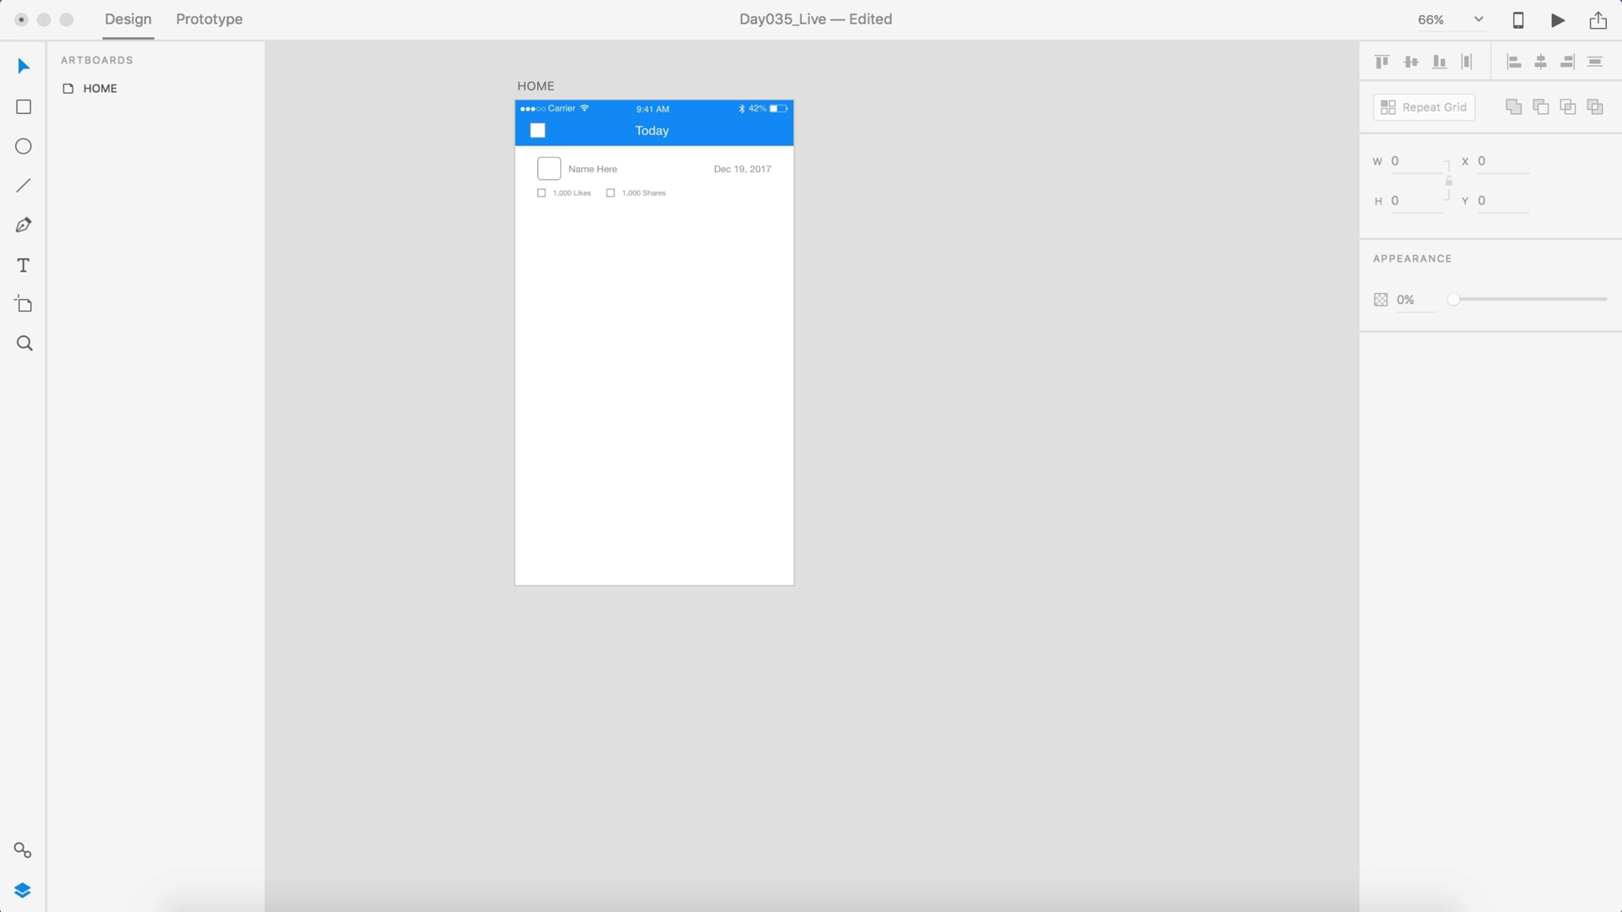
Step: Paste the movie photo over the artboard and mask it with the new rectangle
left_click(1140, 315)
key("super+v")
left_click_drag(1112, 257, 595, 577)
left_click(652, 267, "shift")
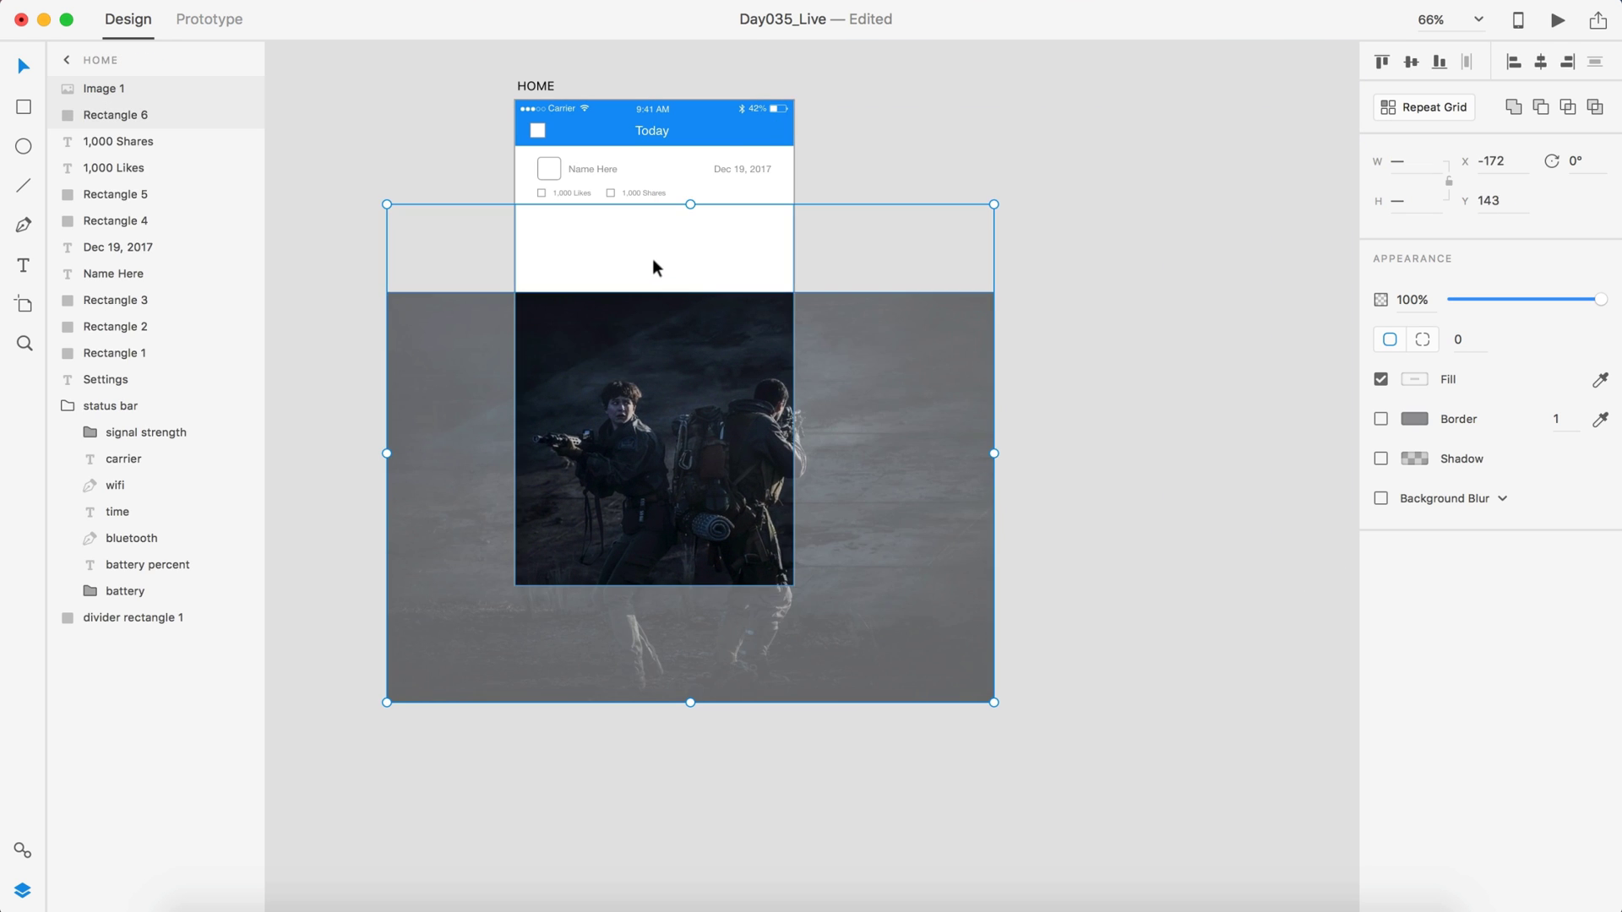
key("super+shift+m")
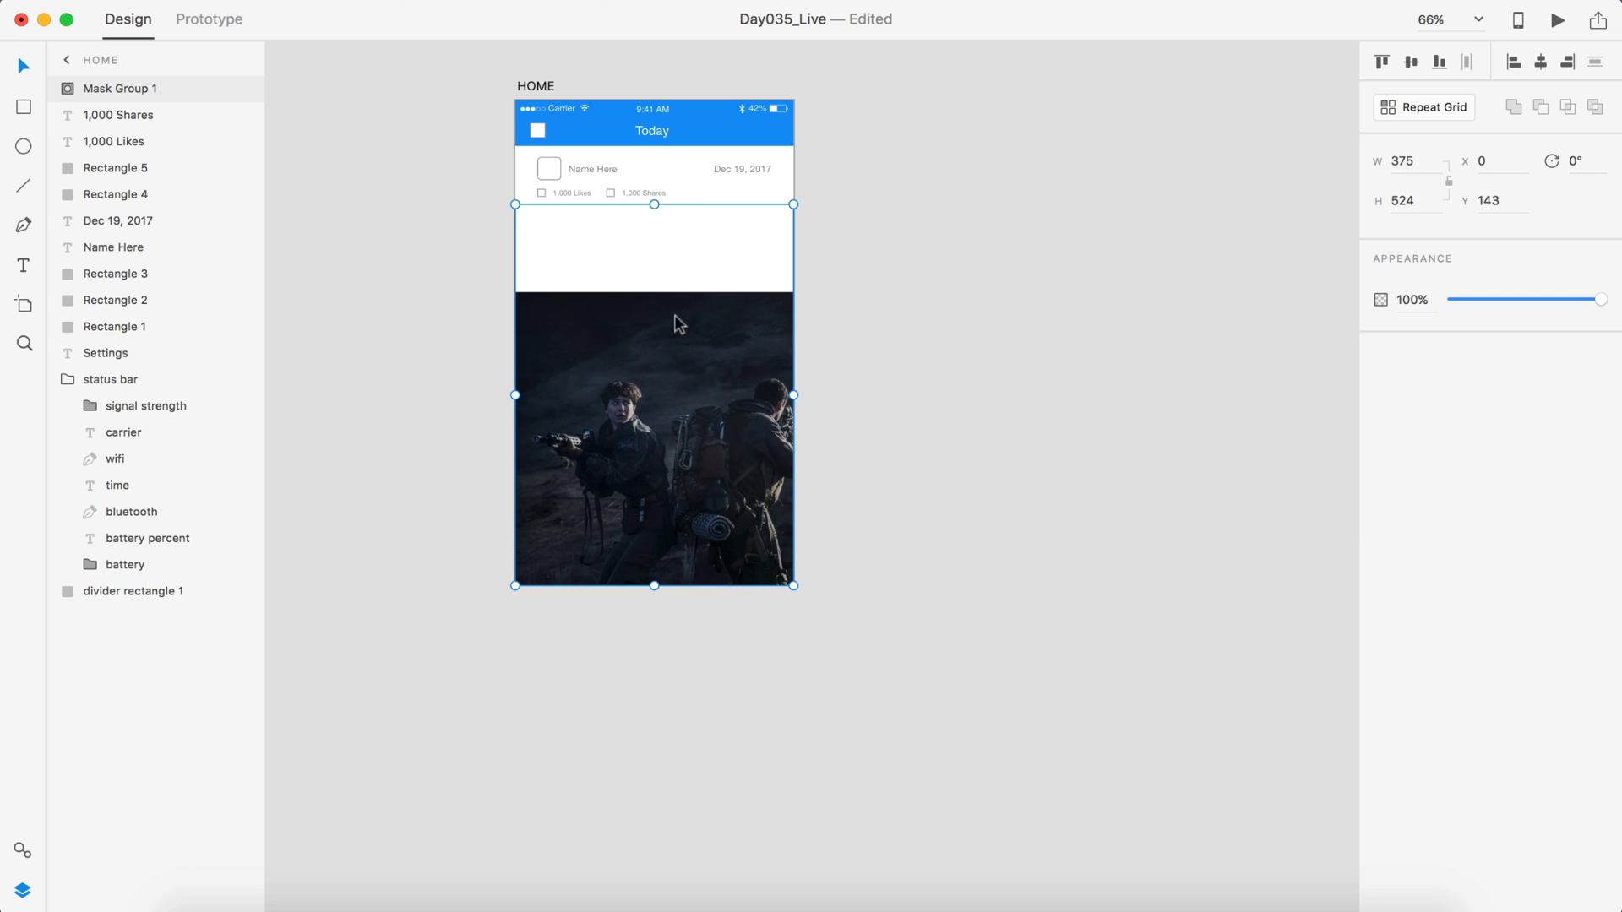
left_click(956, 448)
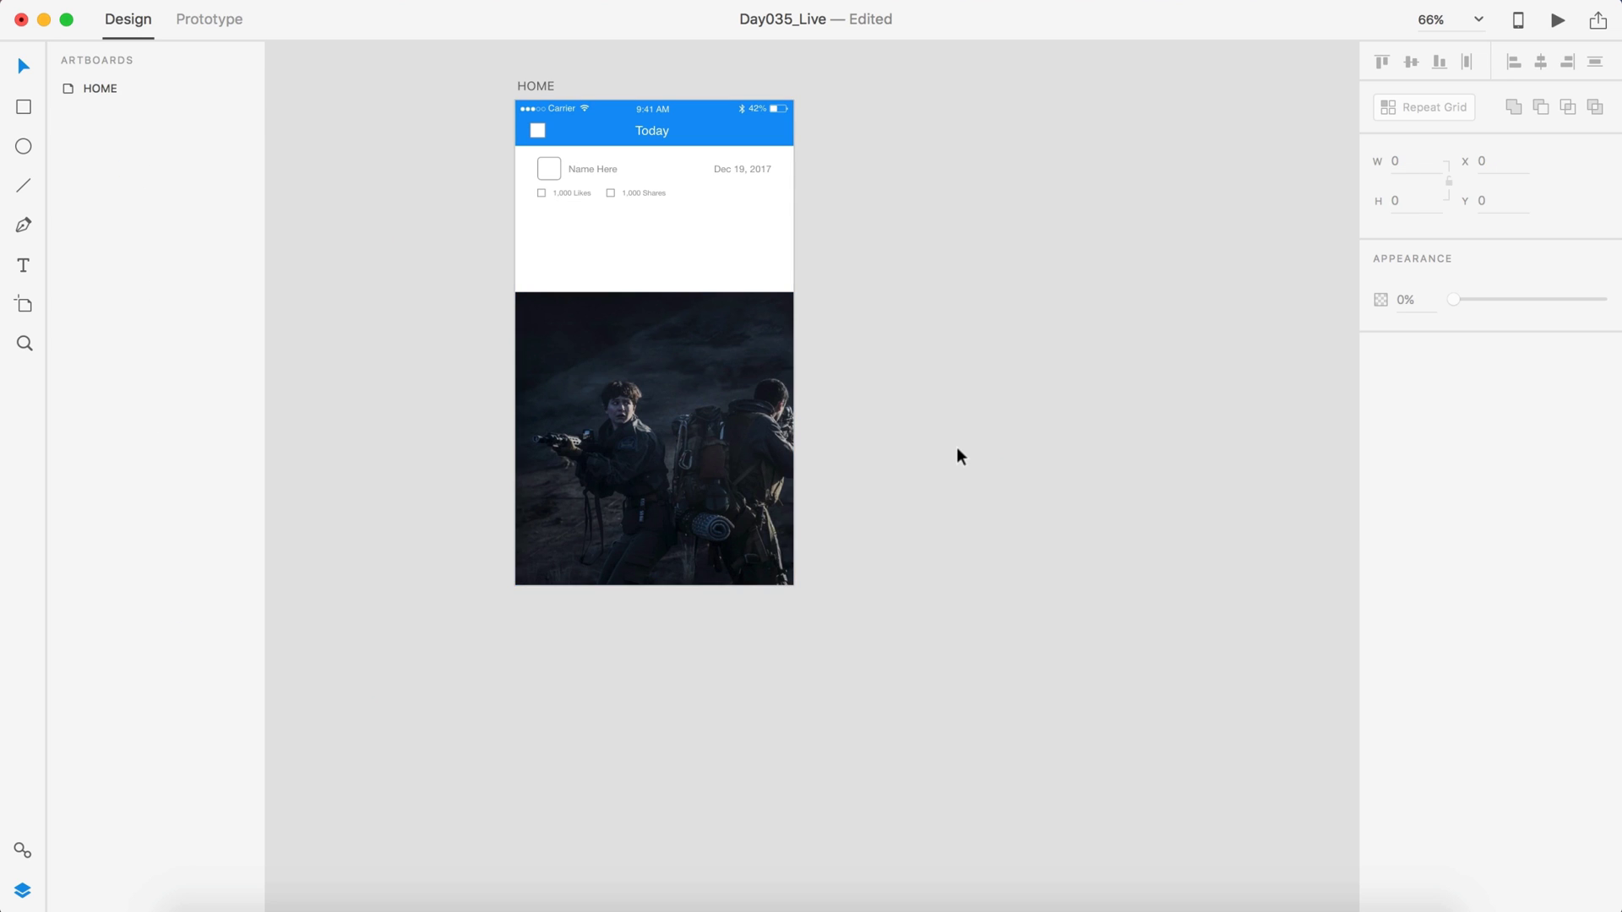
Step: Reposition the photo inside the mask to frame the two soldiers
scroll(956, 448, "left", 2)
scroll(957, 448, "up", 1)
double_click(768, 422)
left_click(763, 468)
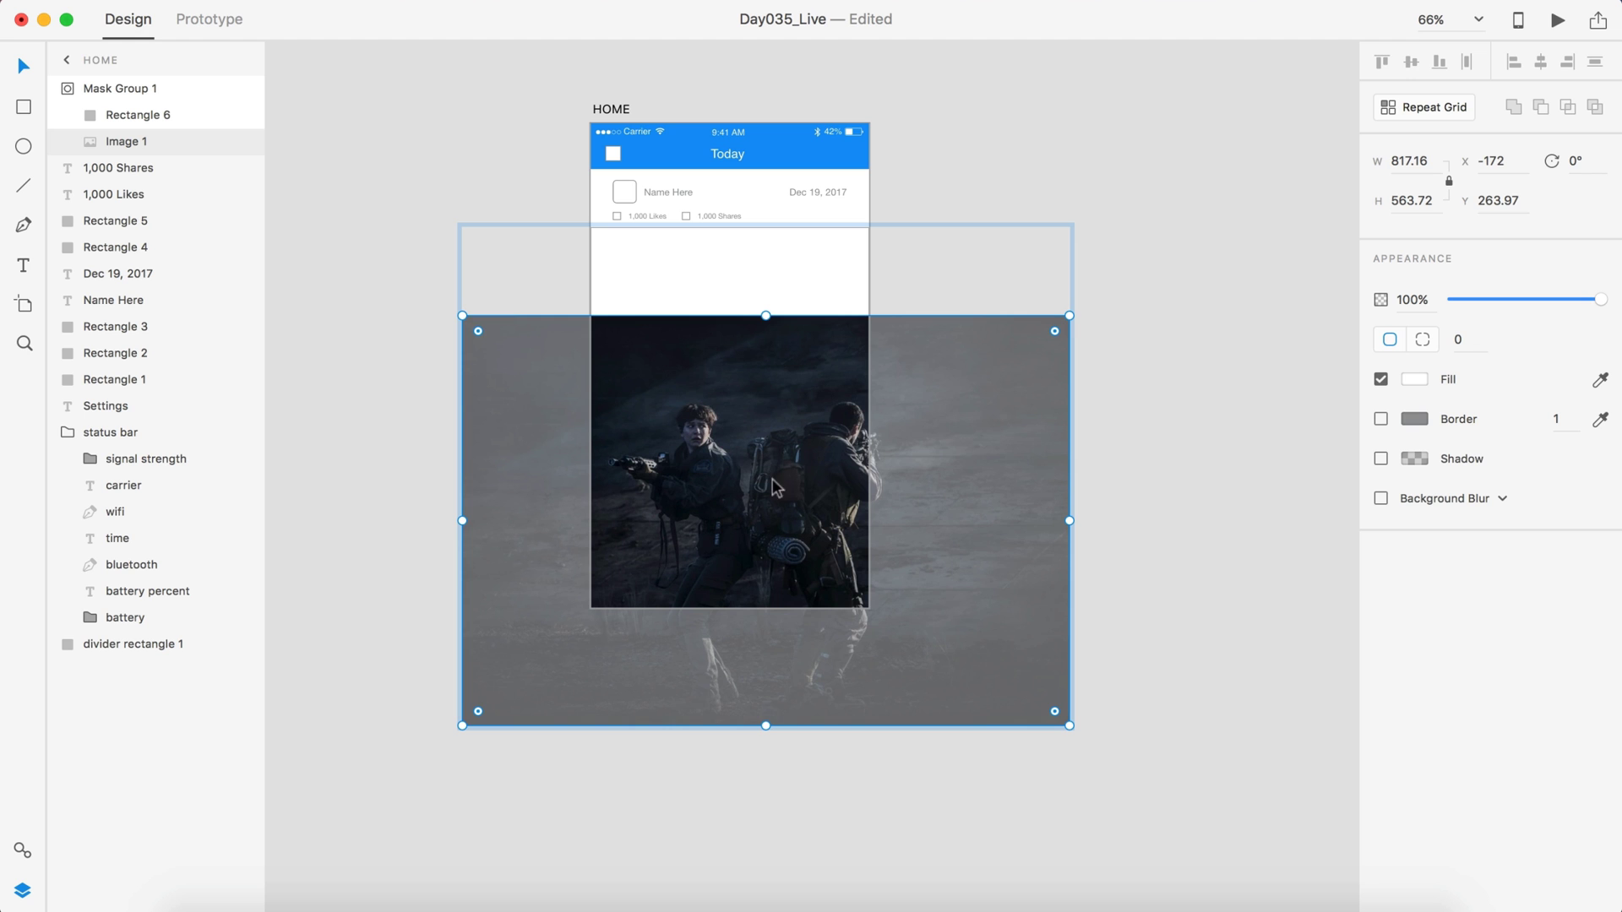
left_click_drag(982, 547, 953, 468)
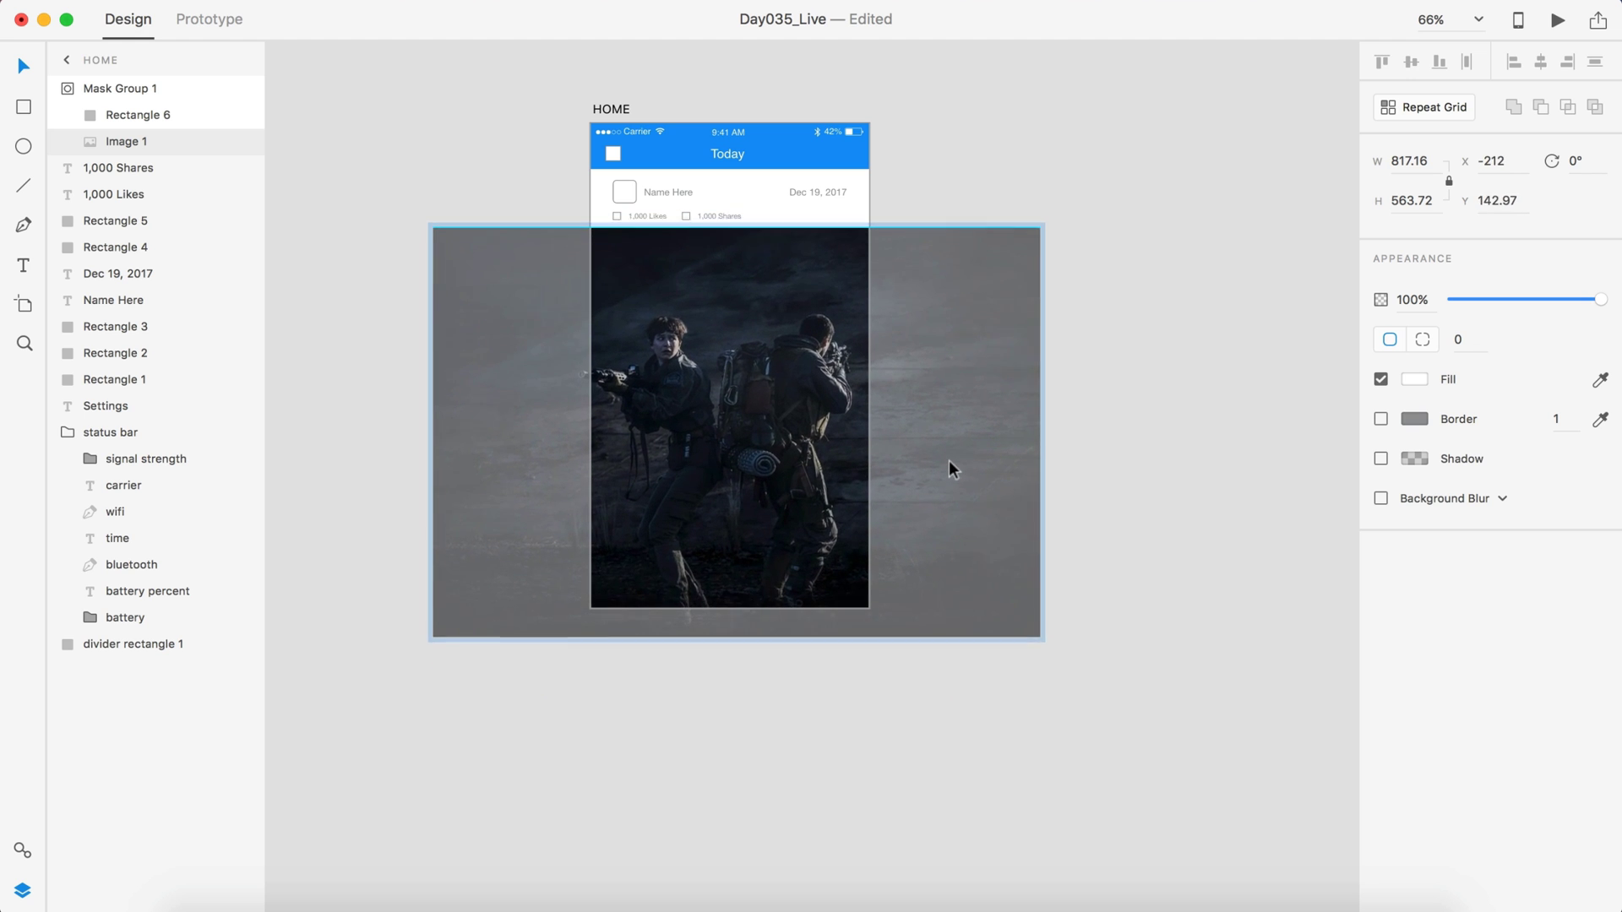
scroll(768, 326, "up", 5)
left_click_drag(741, 378, 778, 381)
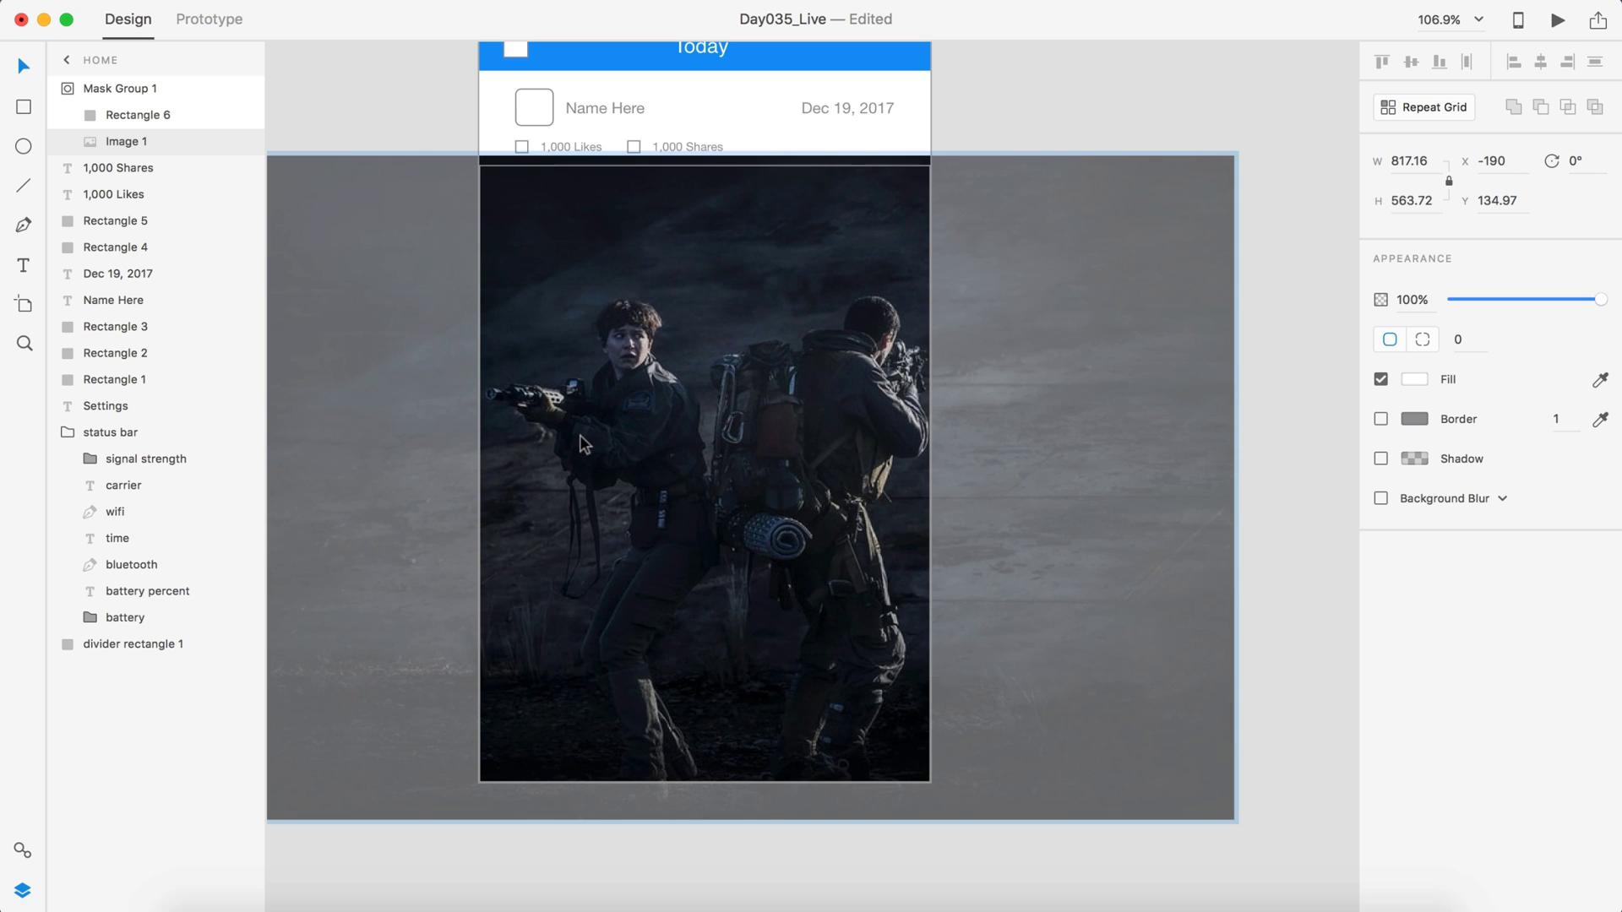
left_click_drag(580, 434, 580, 422)
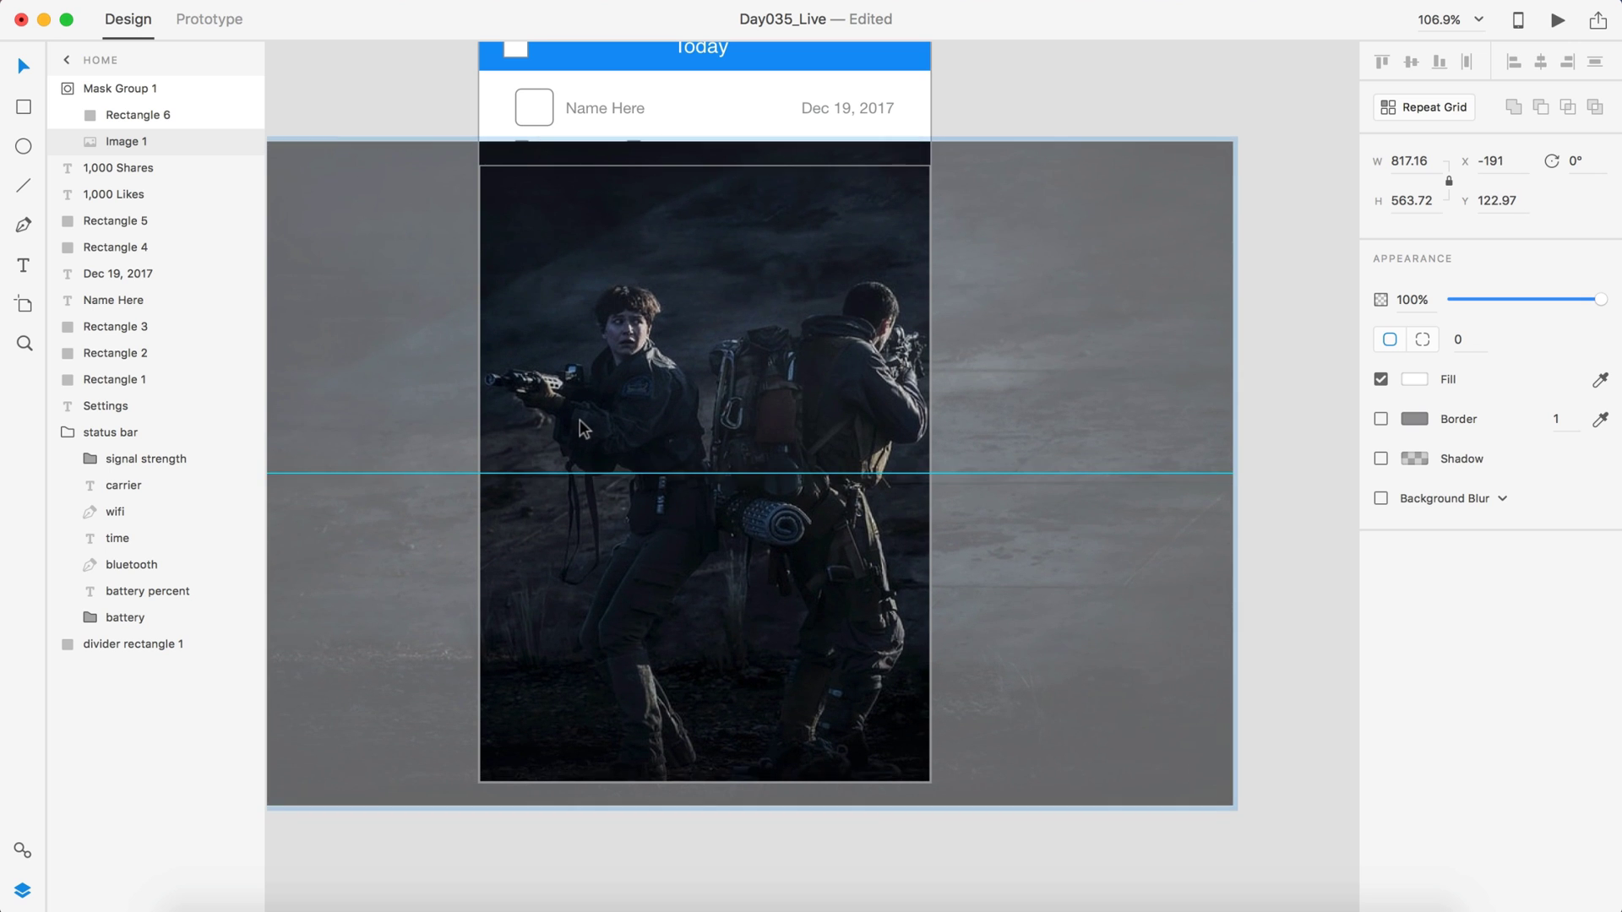
left_click_drag(599, 569, 598, 554)
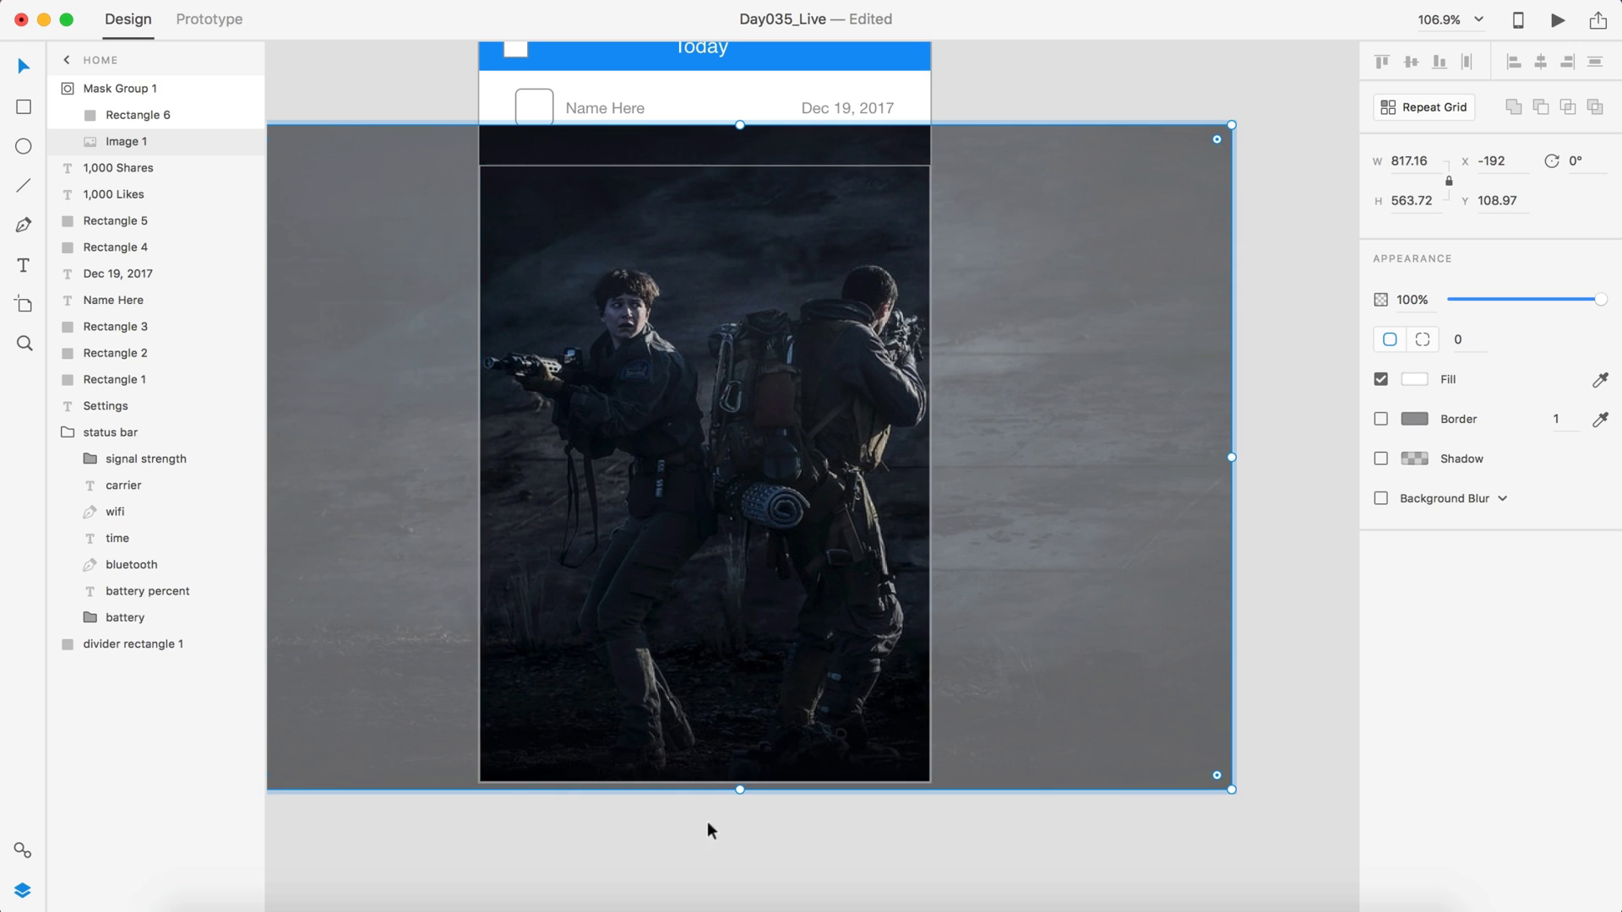
left_click(693, 860)
key("super+0")
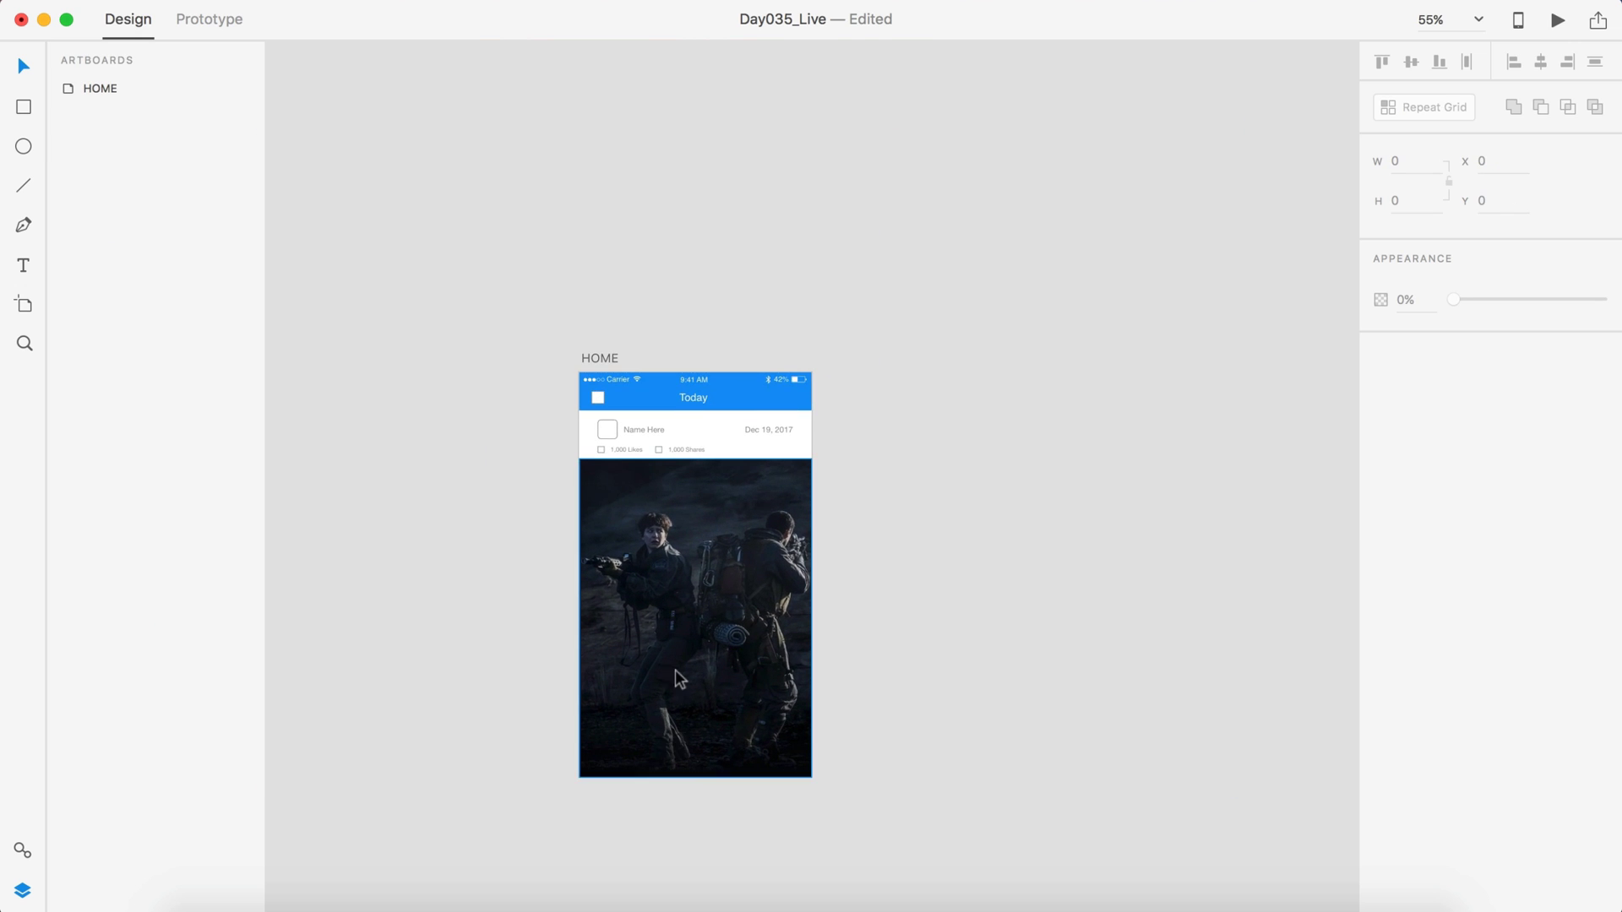
Step: Add the title 'Inside Alien: Covenant' at the photo's bottom left, 30 px in and raised 20 px
scroll(676, 669, "up", 5)
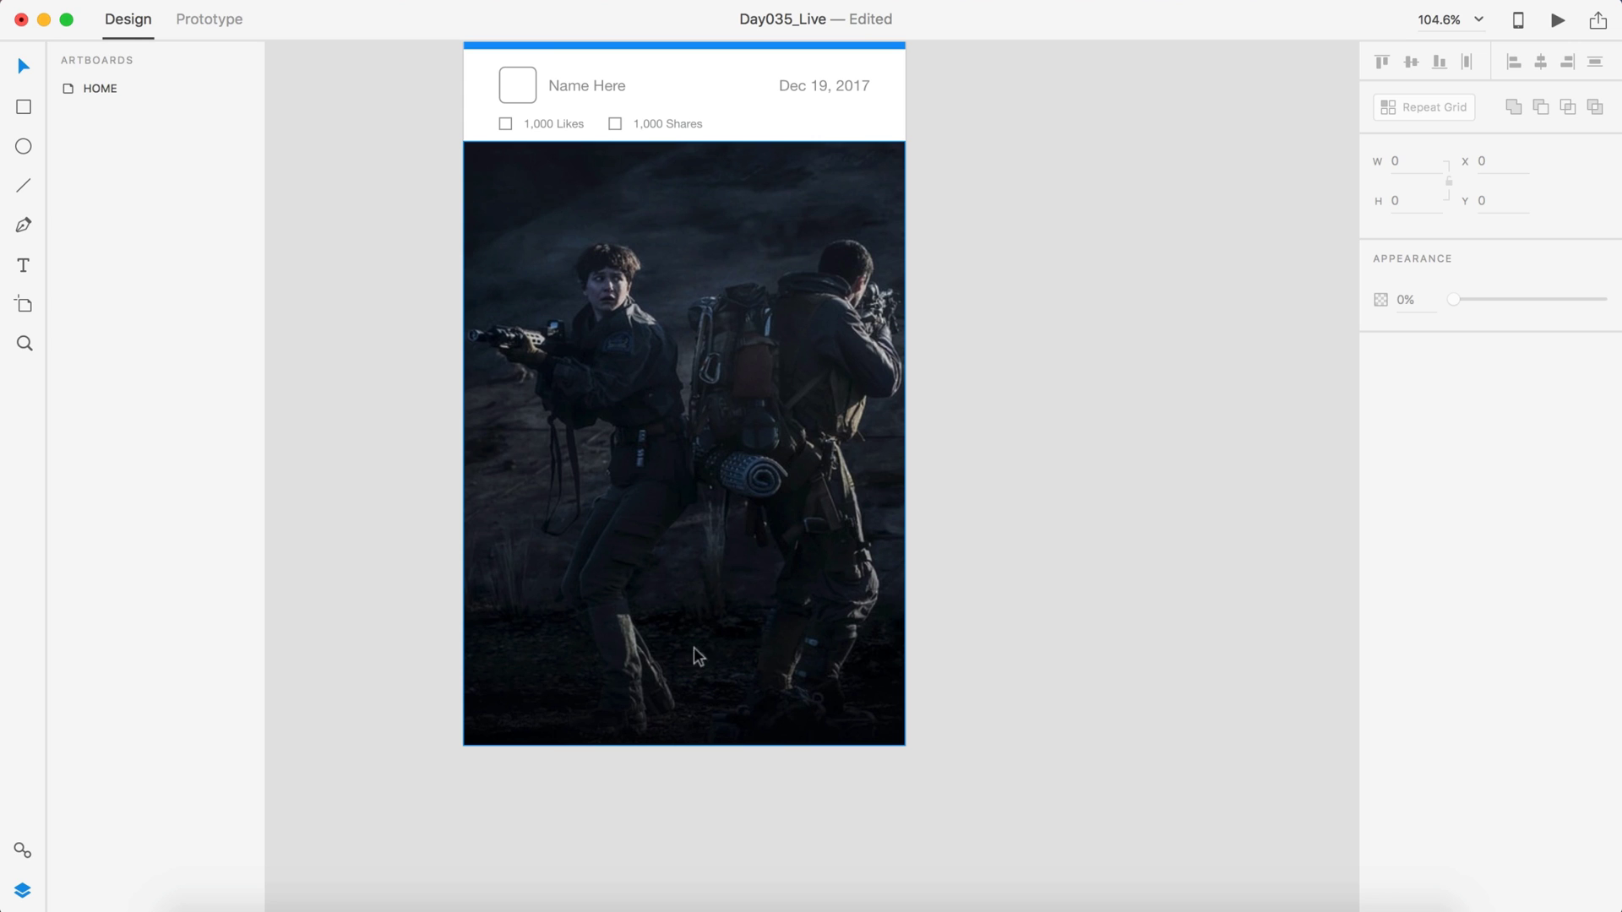
left_click(607, 564)
key("t")
left_click(611, 583)
type("Inside ")
type("Alien: ")
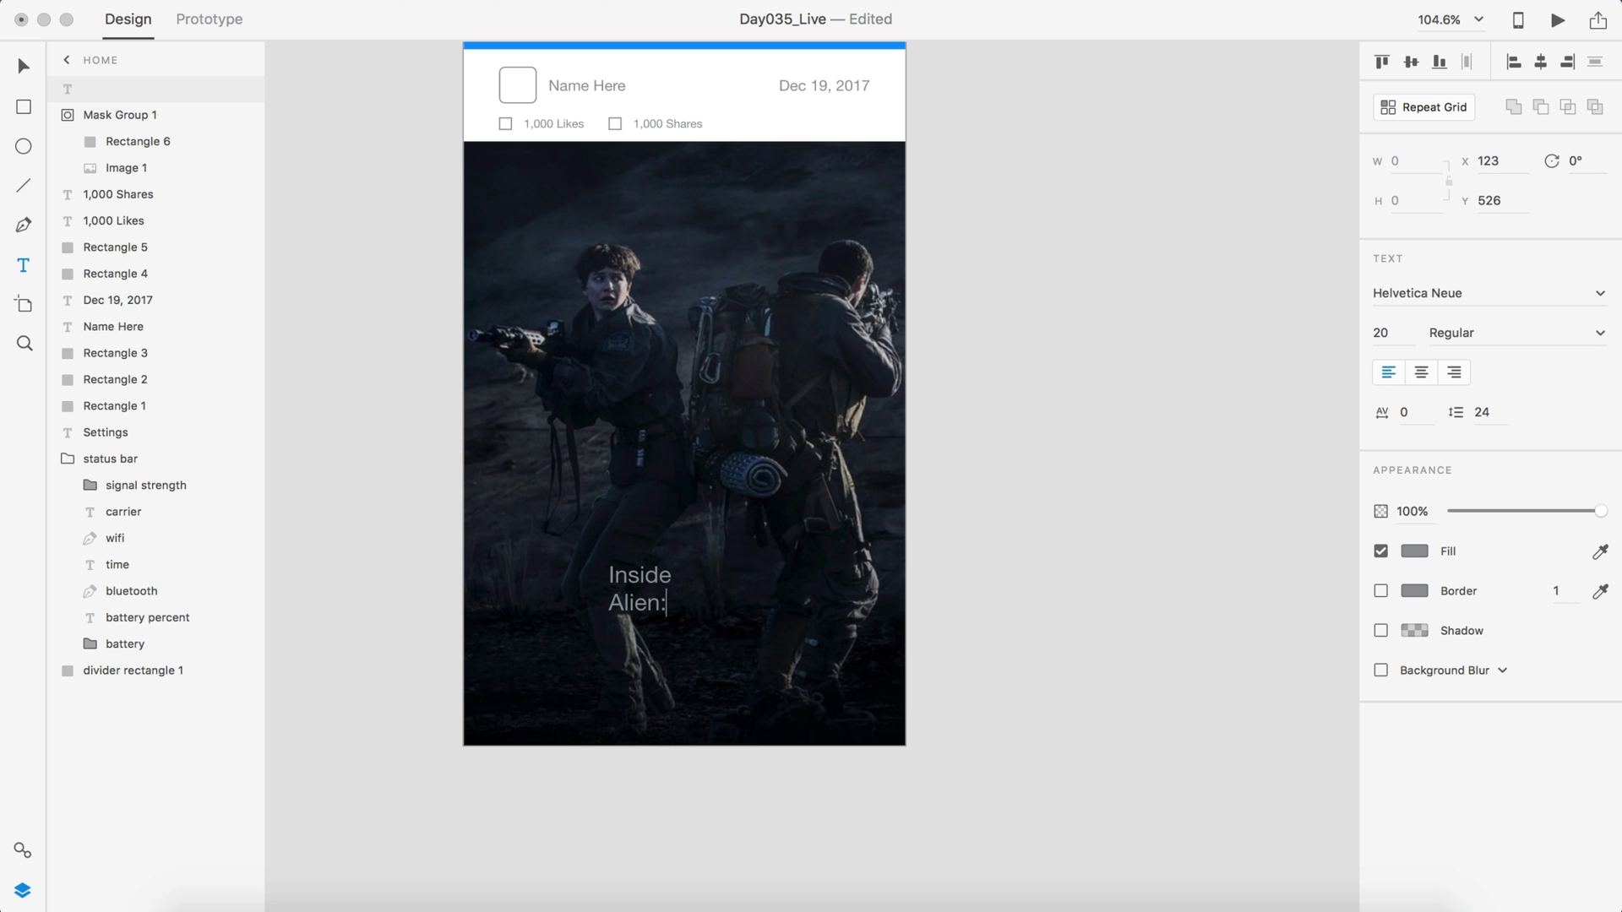
type("Covenant")
key("Escape")
left_click_drag(639, 610, 493, 713)
key("shift+Right")
key("shift+Right")
key("shift+Right")
key("Right")
key("Right")
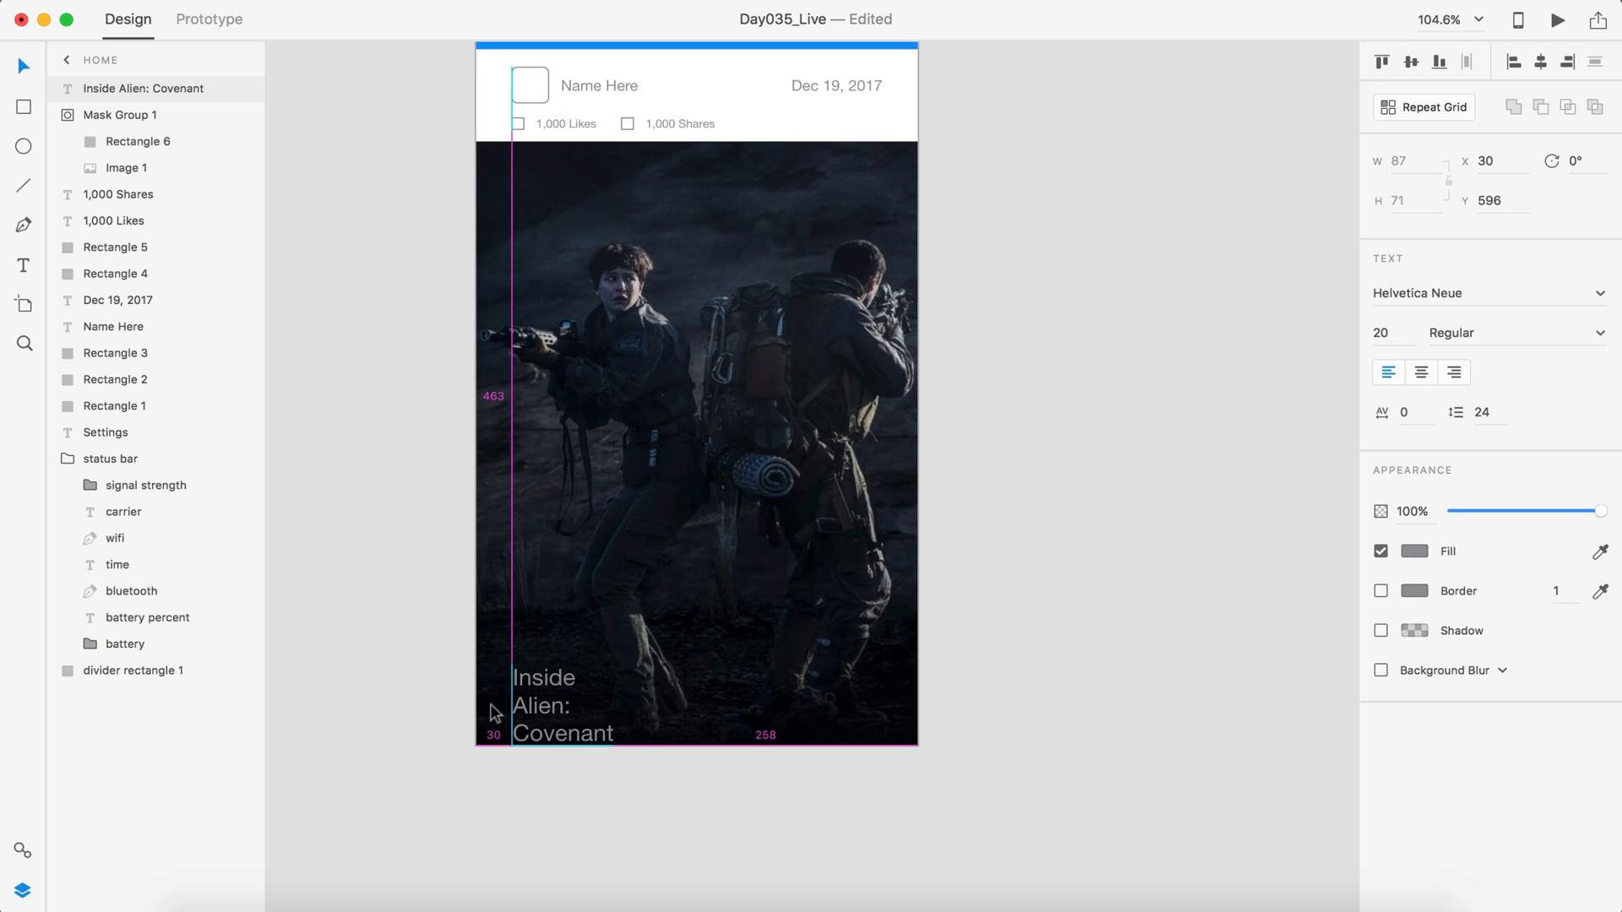
key("shift+Up")
key("shift+Up")
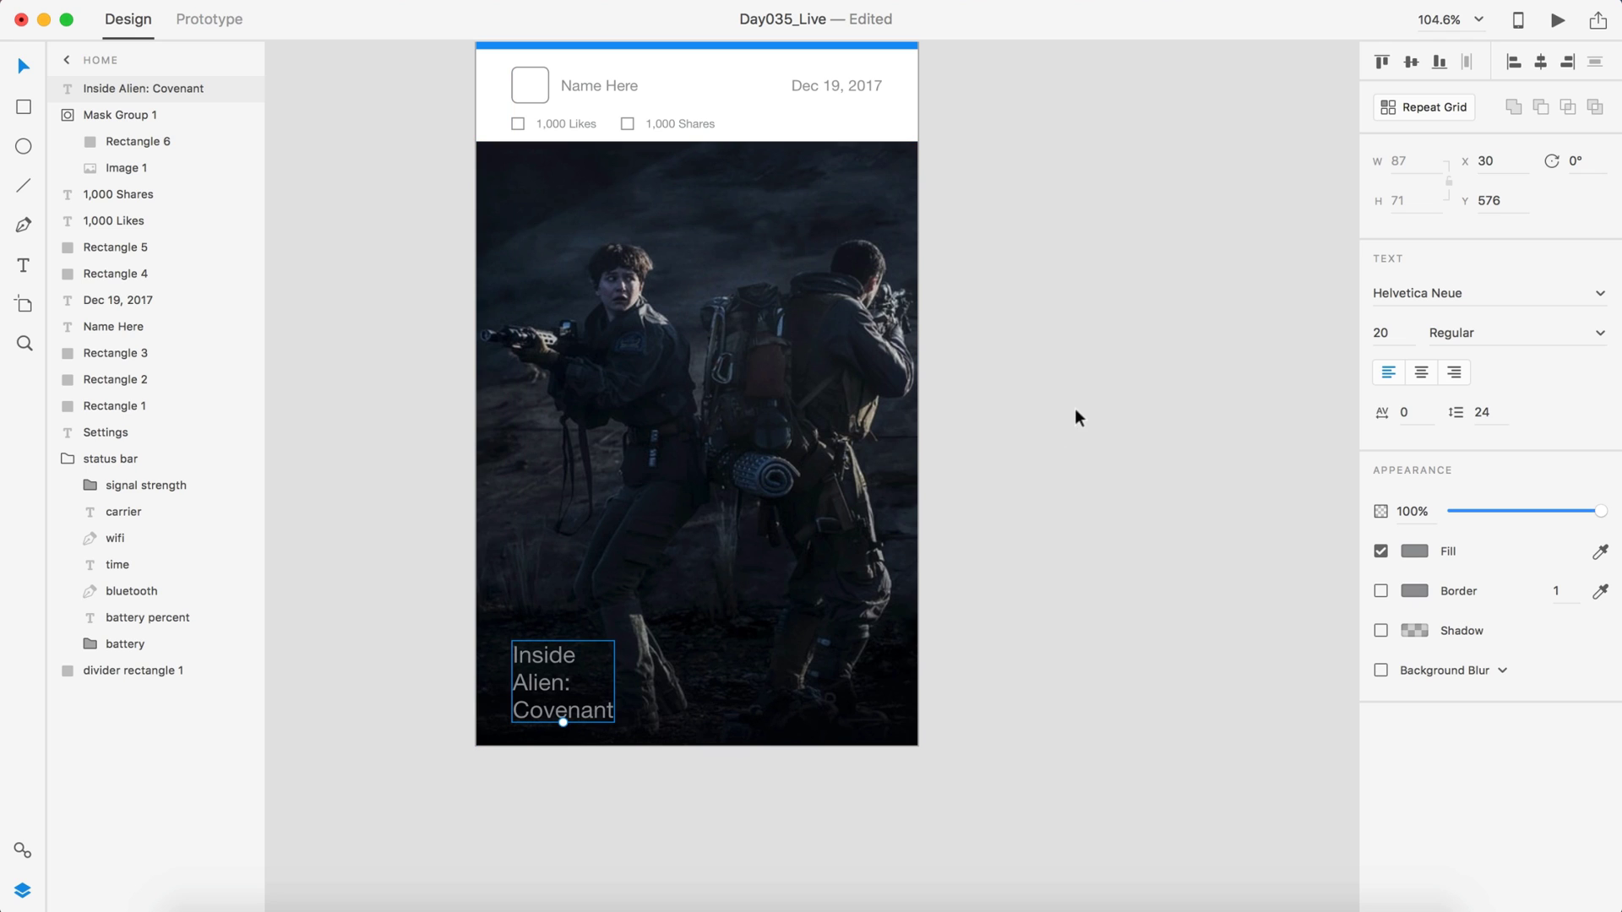
Step: Set the title's font size to 35 and move it slightly up
left_click(1394, 334)
type("3")
key("Return")
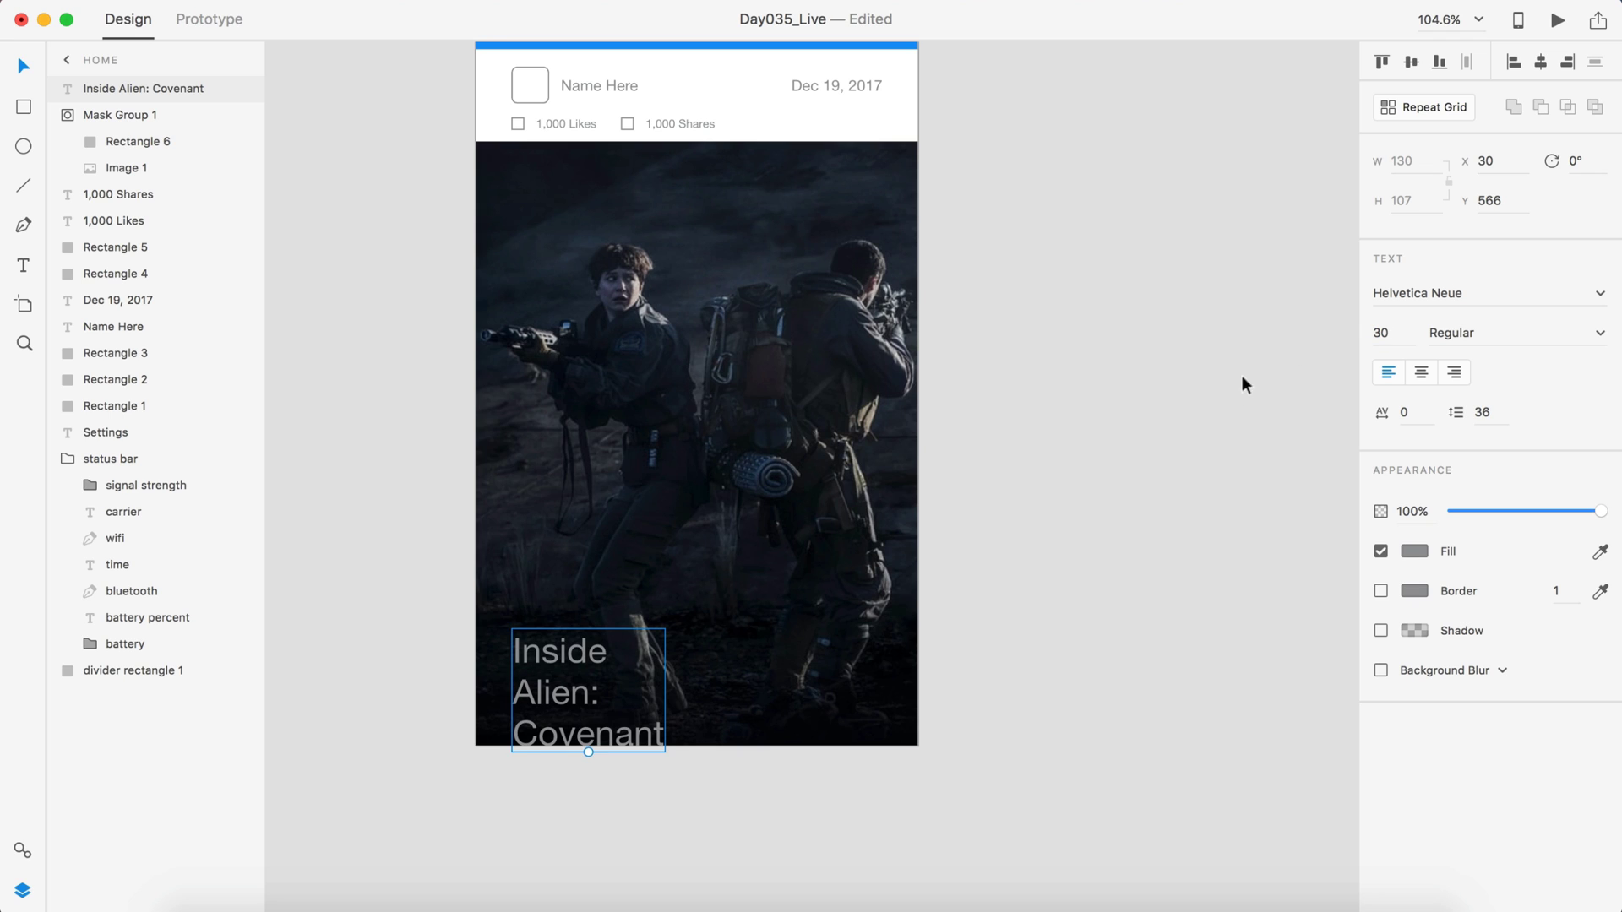
left_click(1392, 333)
type("35")
key("Return")
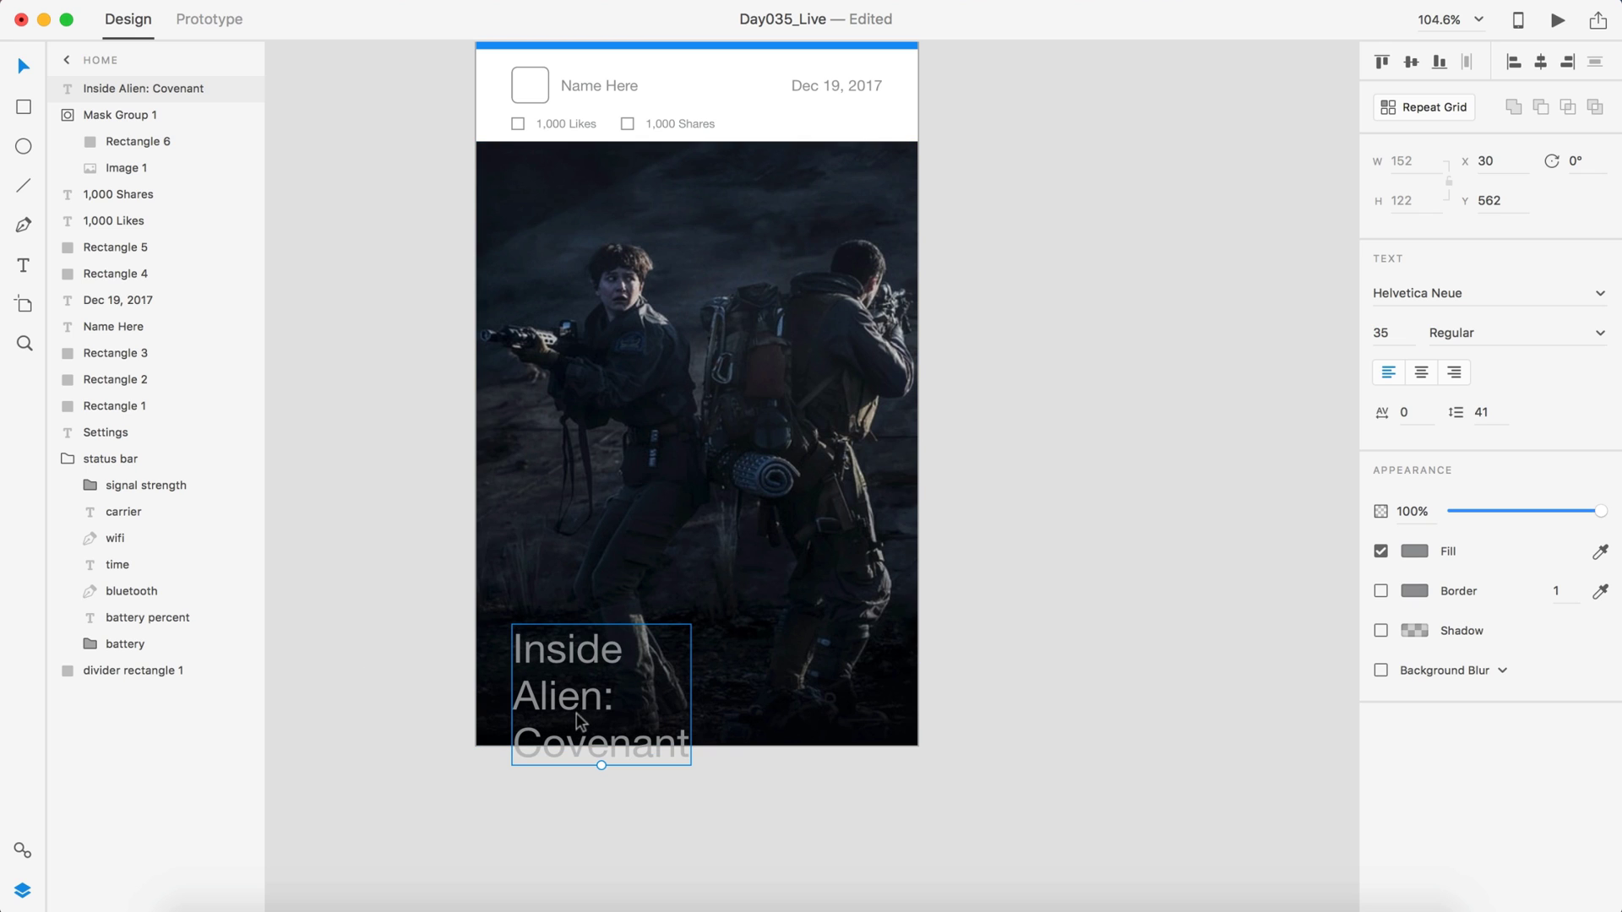
left_click_drag(579, 717, 573, 693)
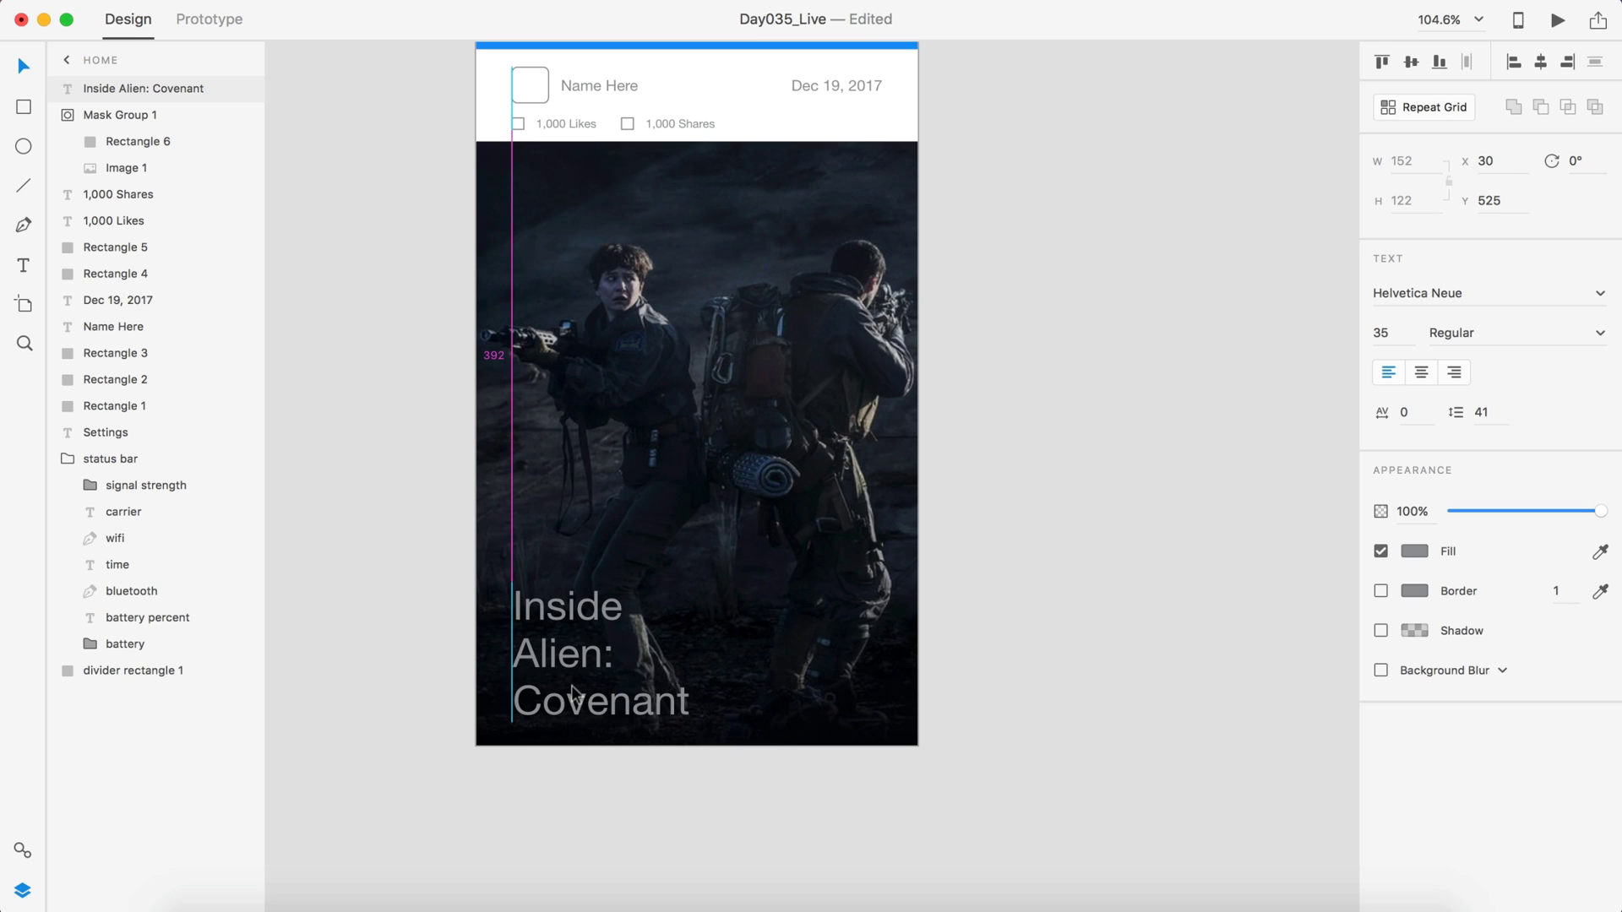
Step: Make the title Museo Sans, white (#FFFFFF), at weight 500
scroll(732, 826, "down", 3)
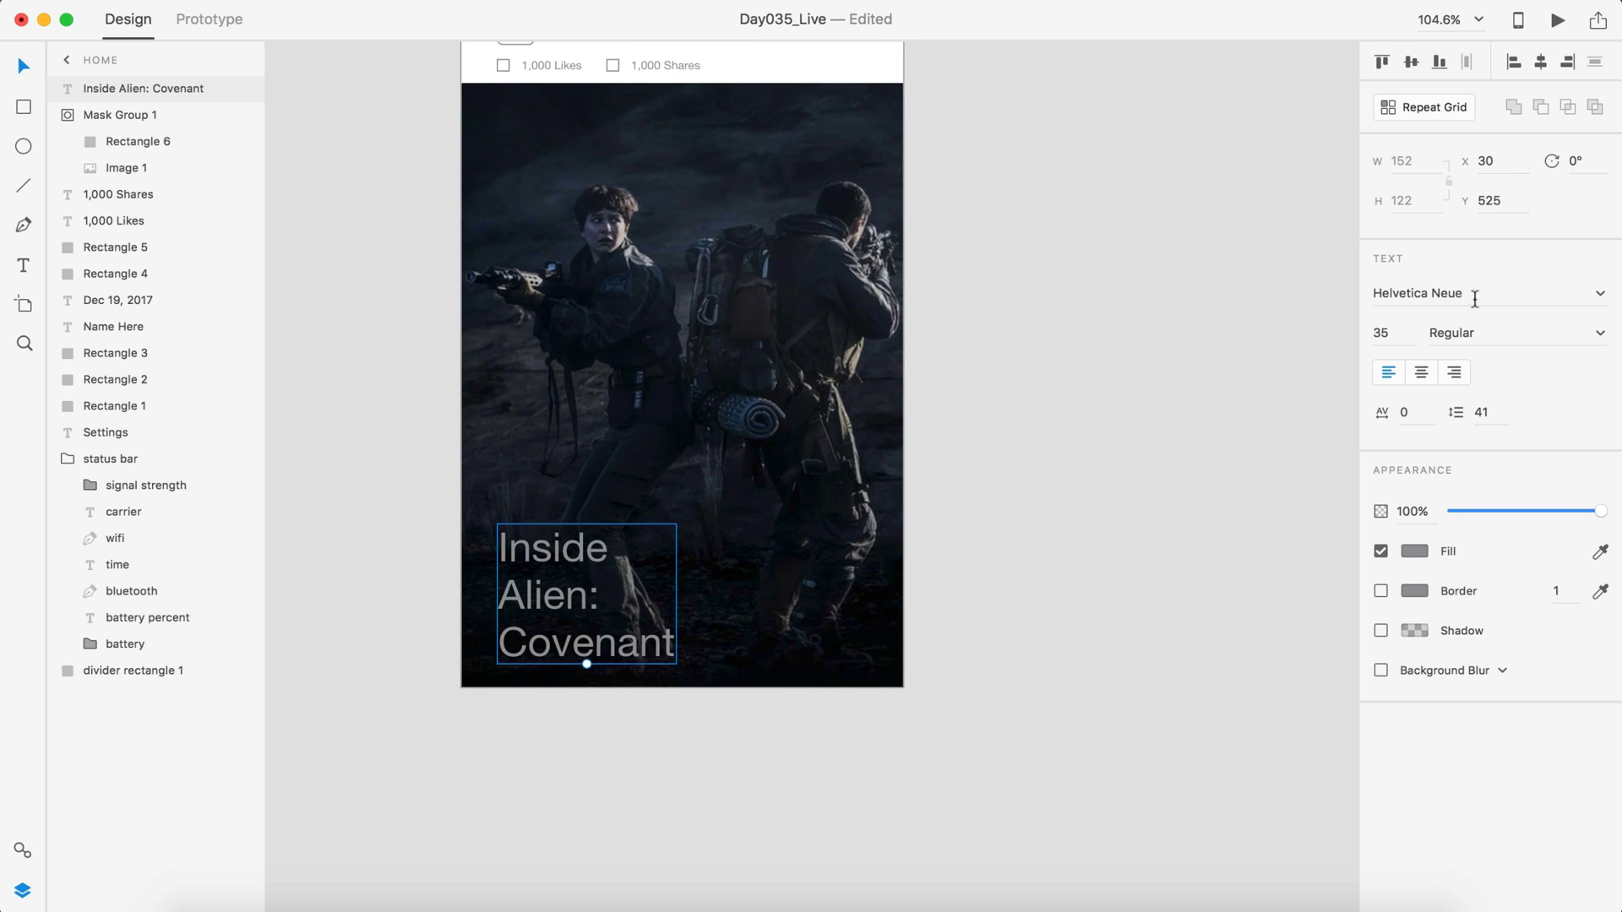
left_click_drag(1495, 294, 1344, 289)
type("Museo Sans")
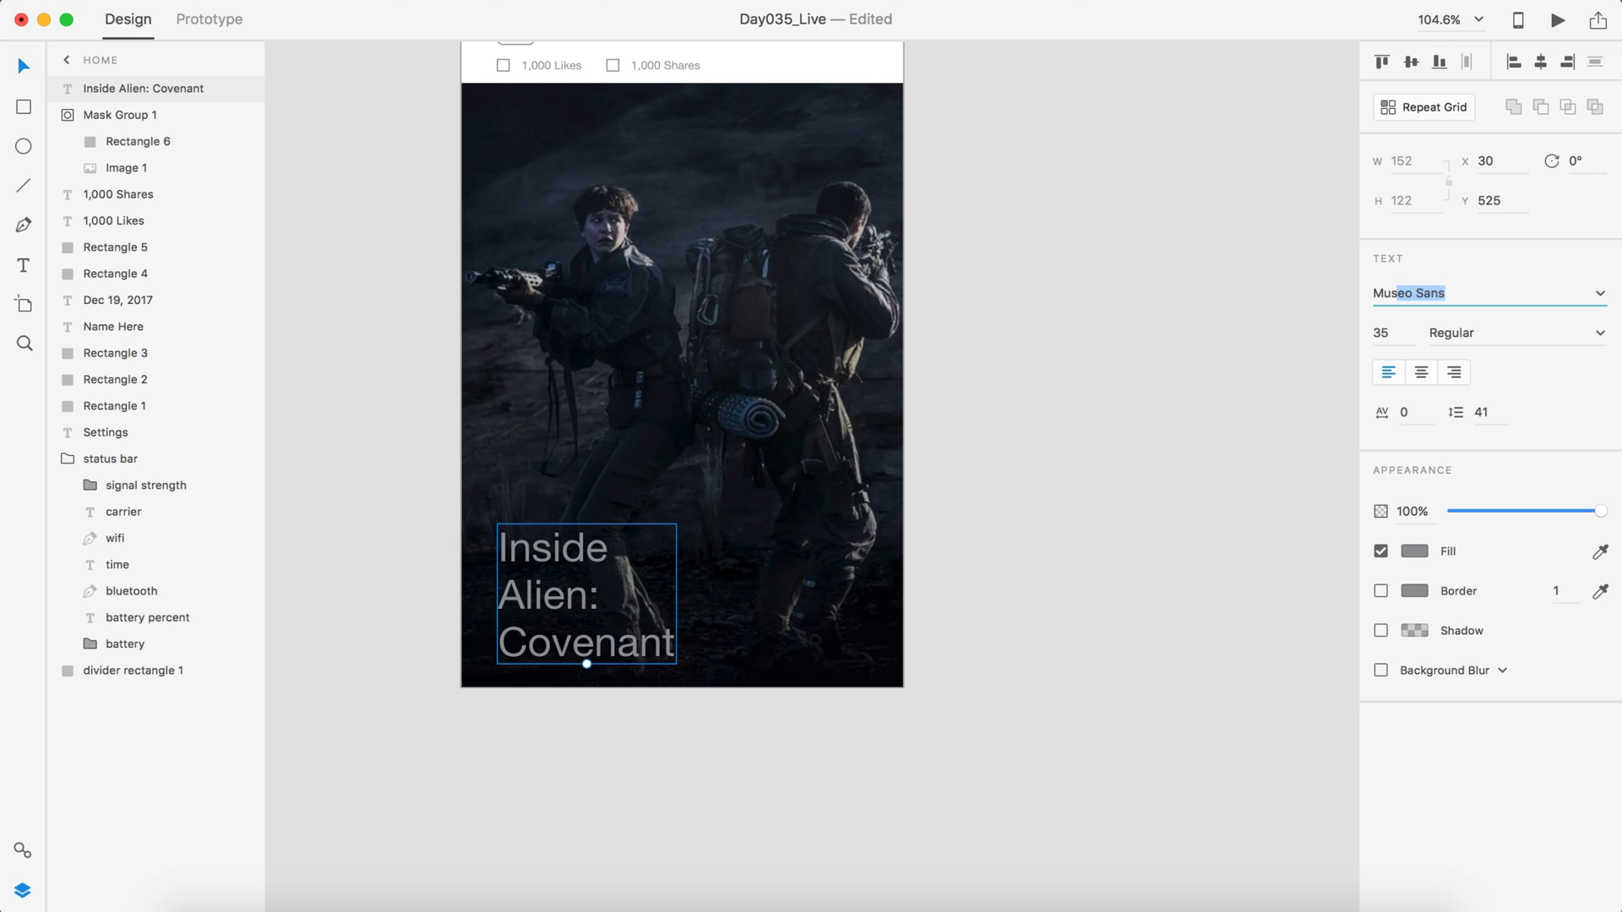
key("Return")
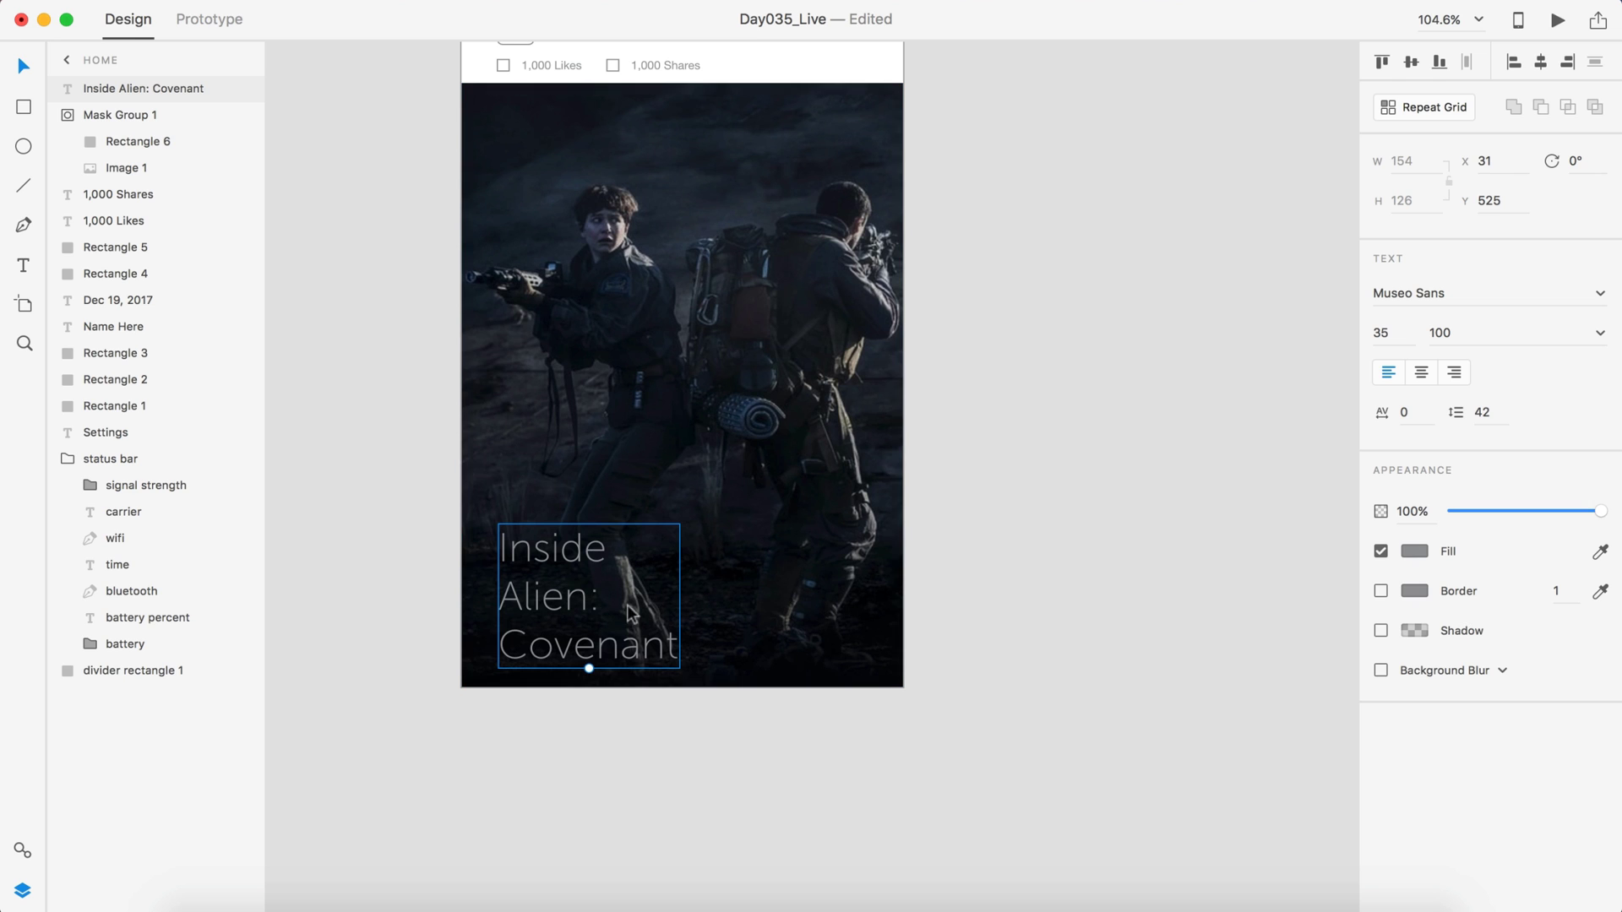
scroll(735, 633, "up", 5)
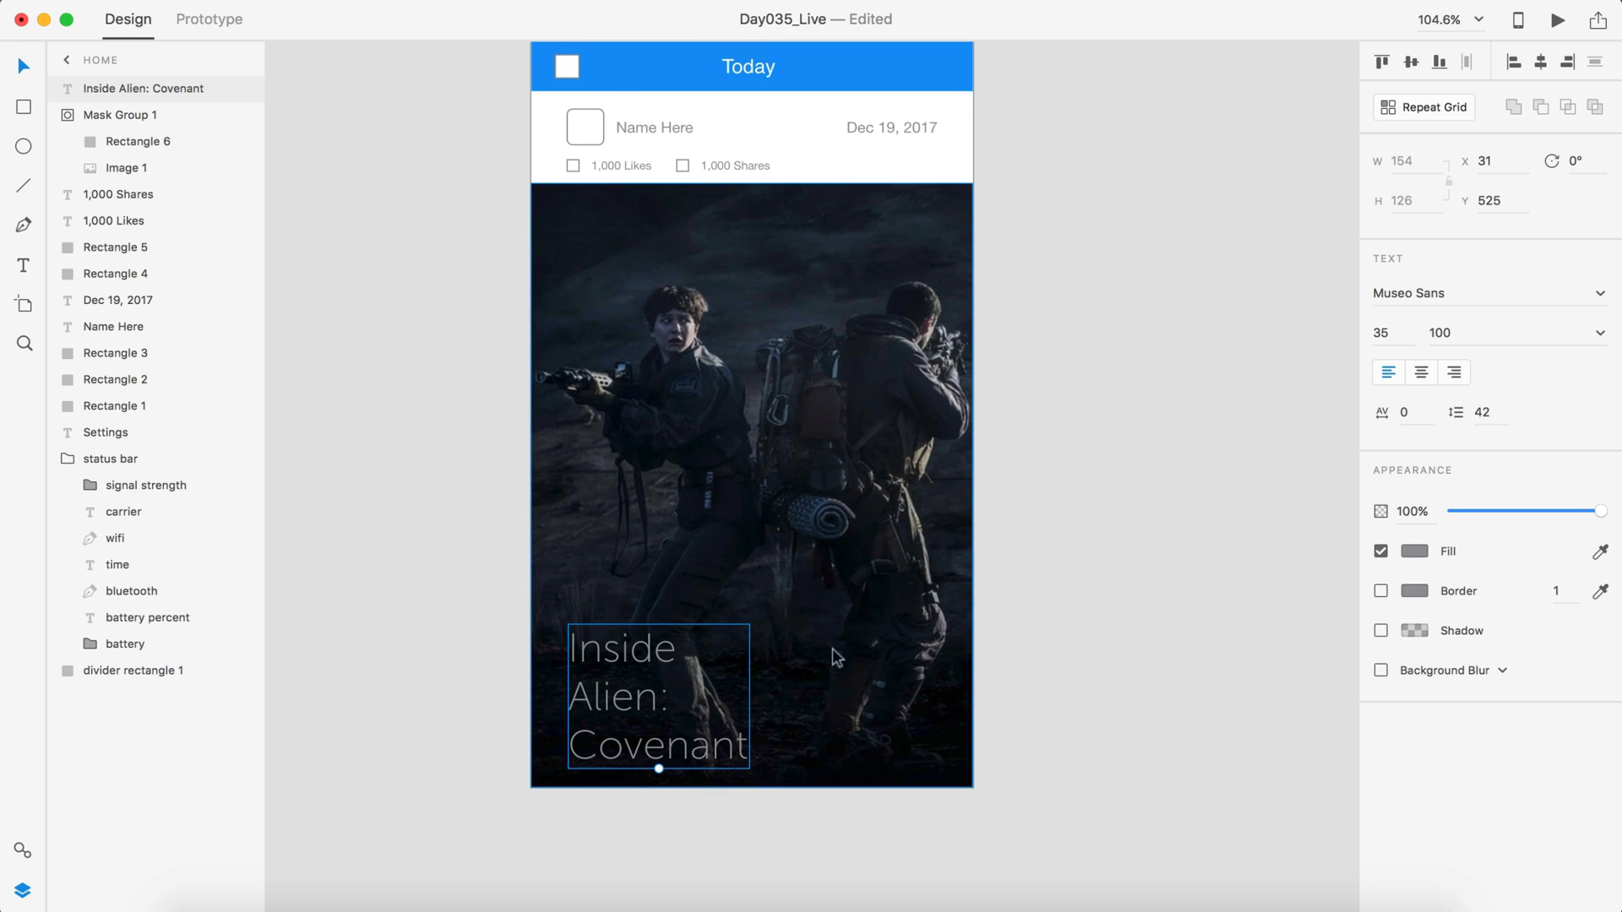
left_click(1415, 550)
left_click(1147, 413)
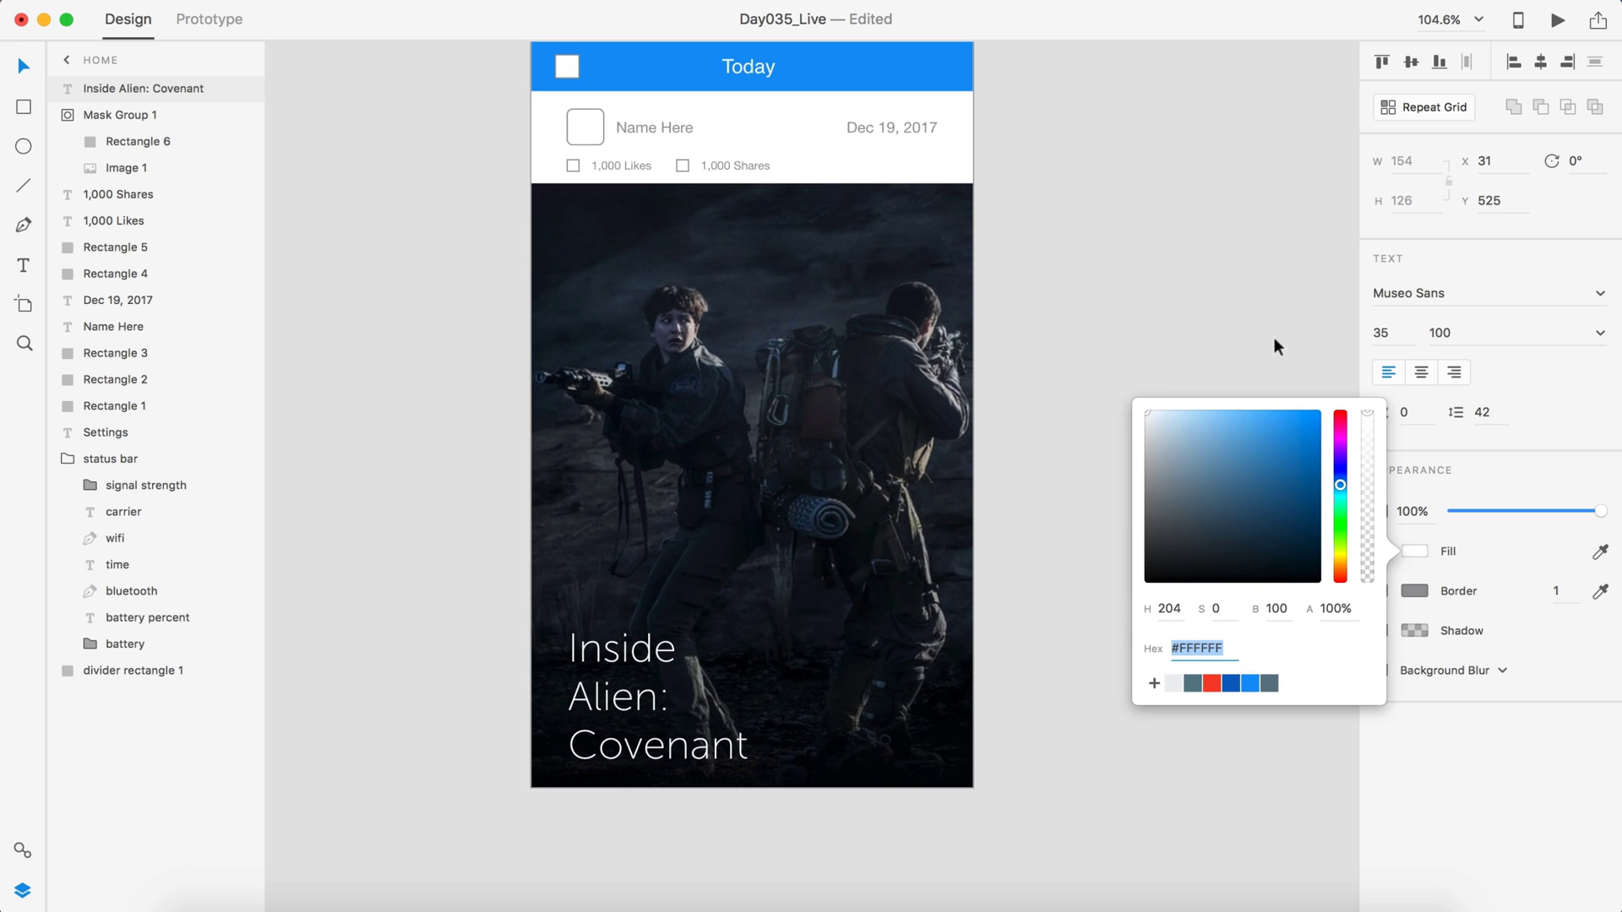
left_click(1594, 338)
left_click(1594, 338)
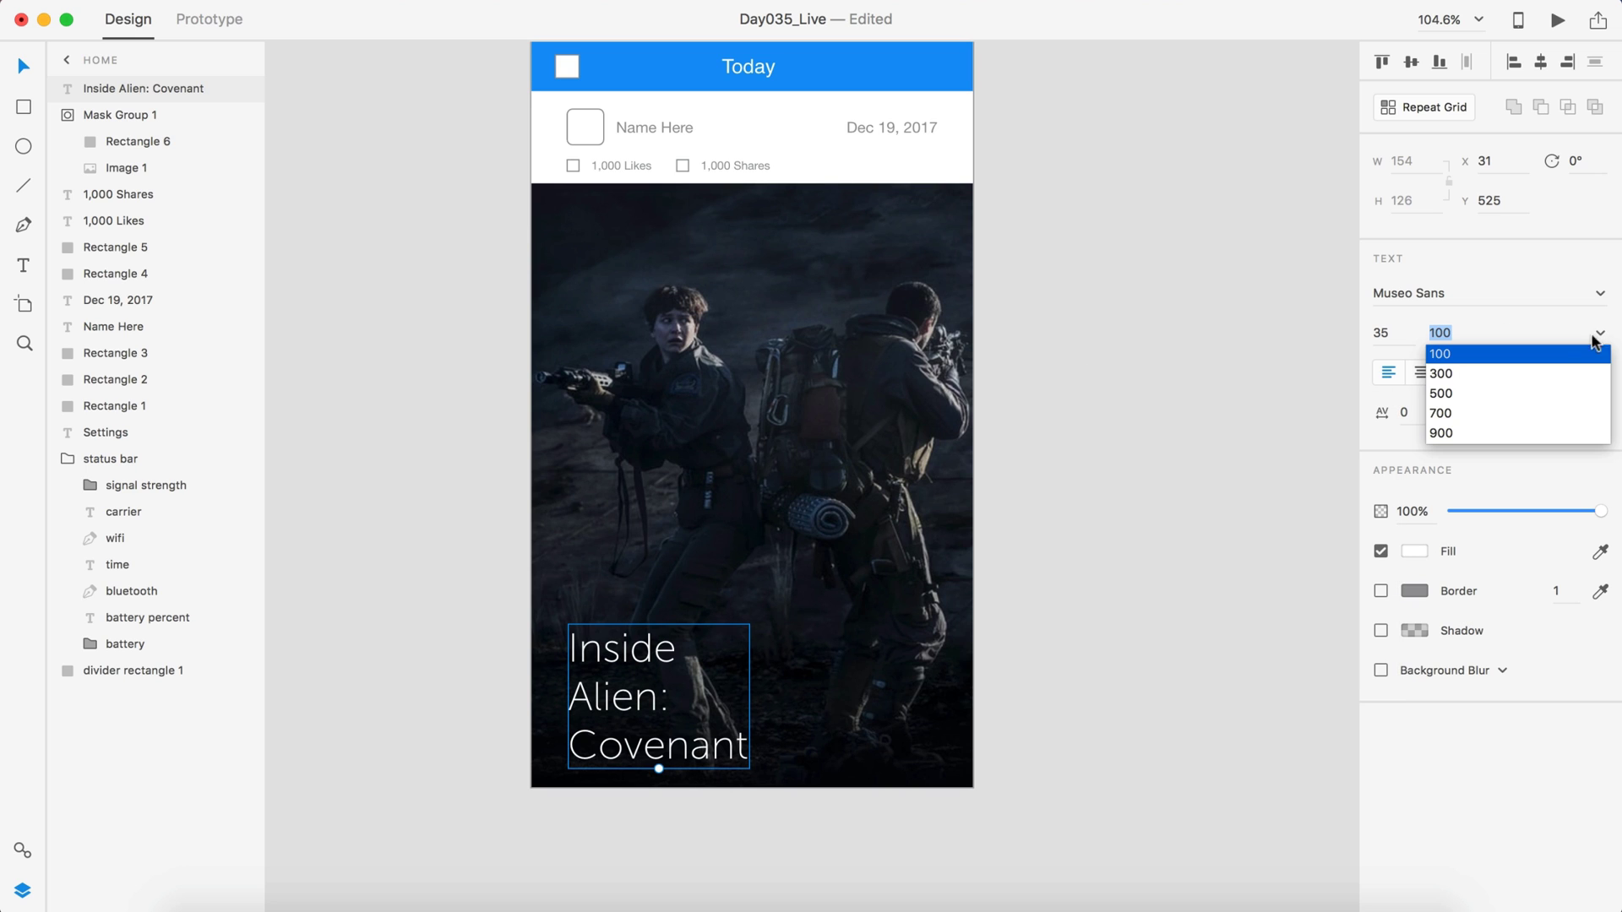
left_click(1441, 393)
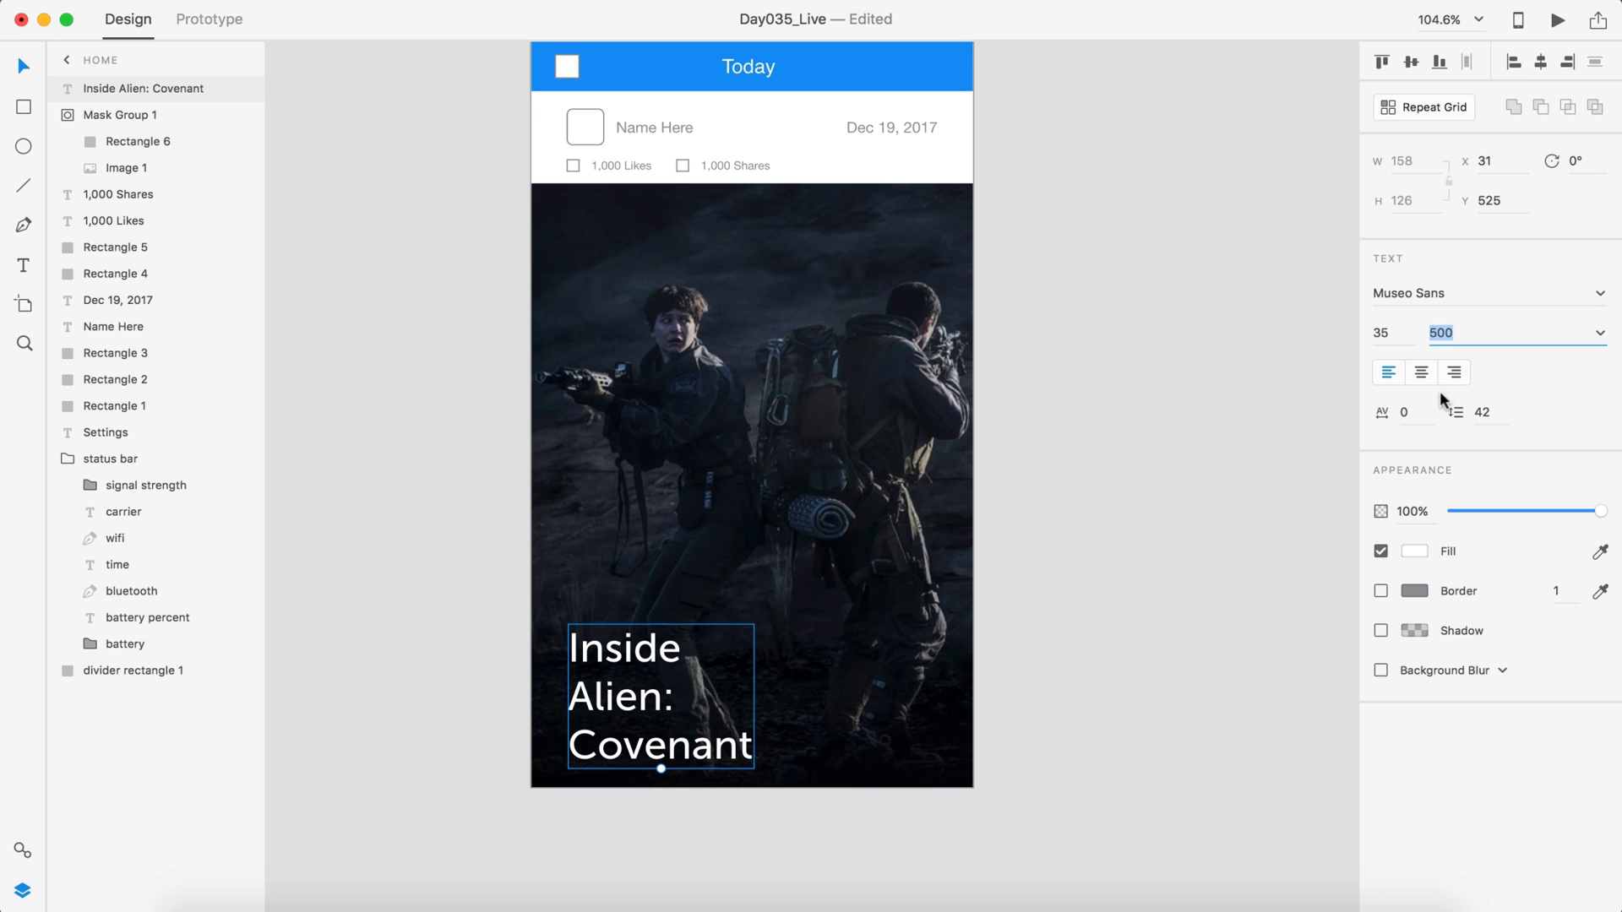
Step: Nudge the title slightly higher on the photo, to y 521
left_click(1228, 510)
scroll(688, 673, "down", 2)
left_click_drag(647, 657, 642, 657)
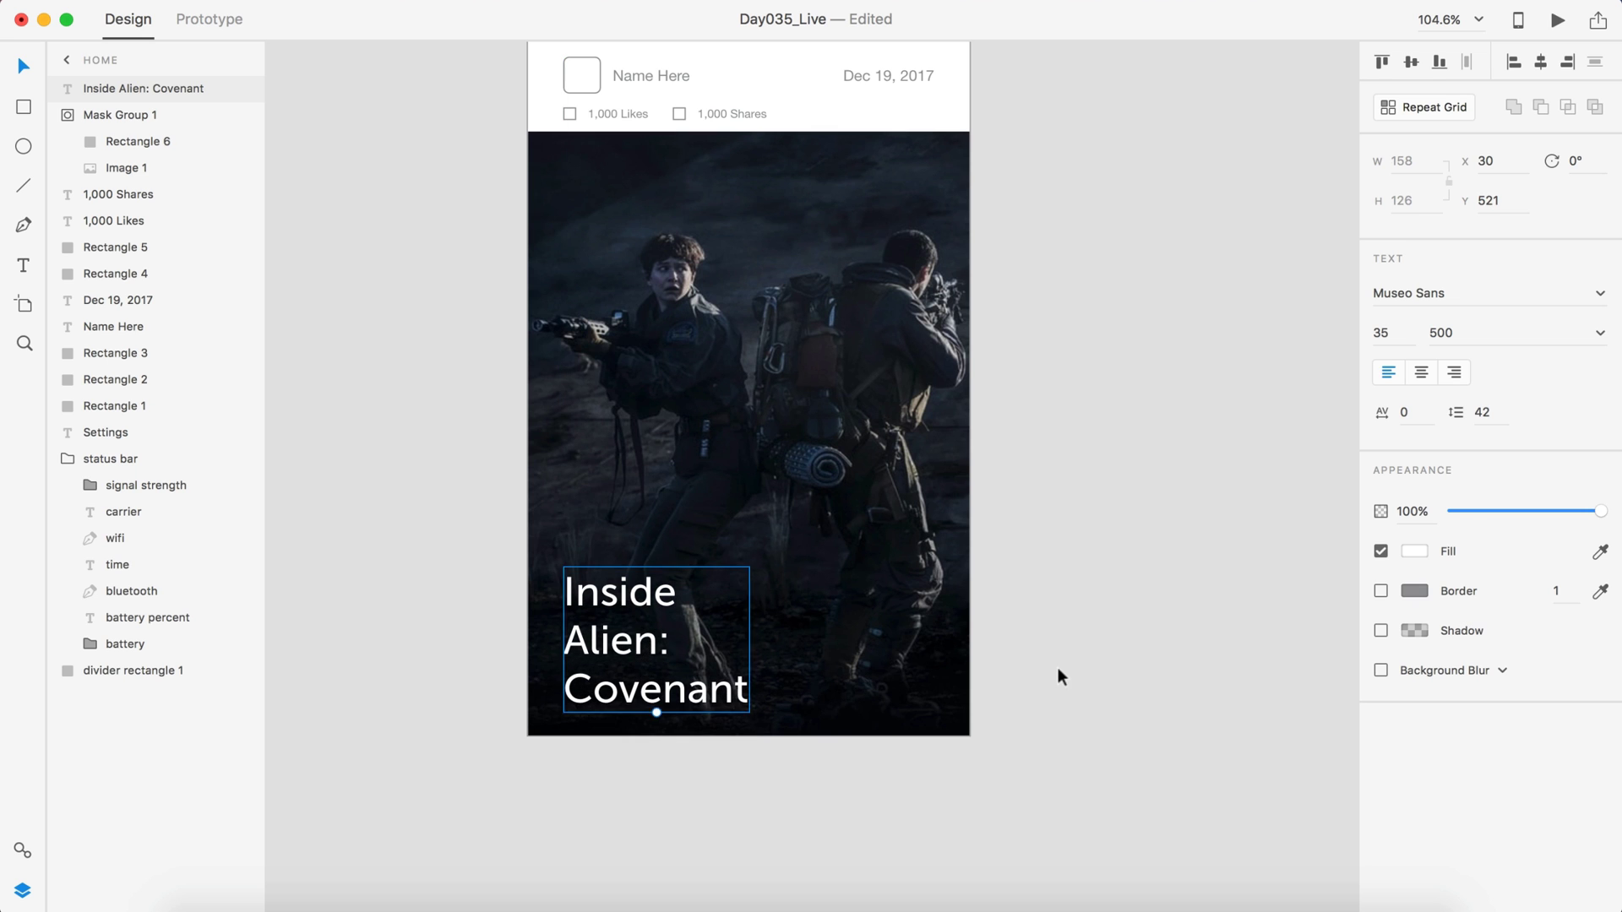
left_click(1052, 669)
key("cmd+0")
Step: Copy the header's white square to the front at the photo's bottom-right corner, beside the title
scroll(1047, 678, "down", 2)
scroll(1047, 677, "right", 2)
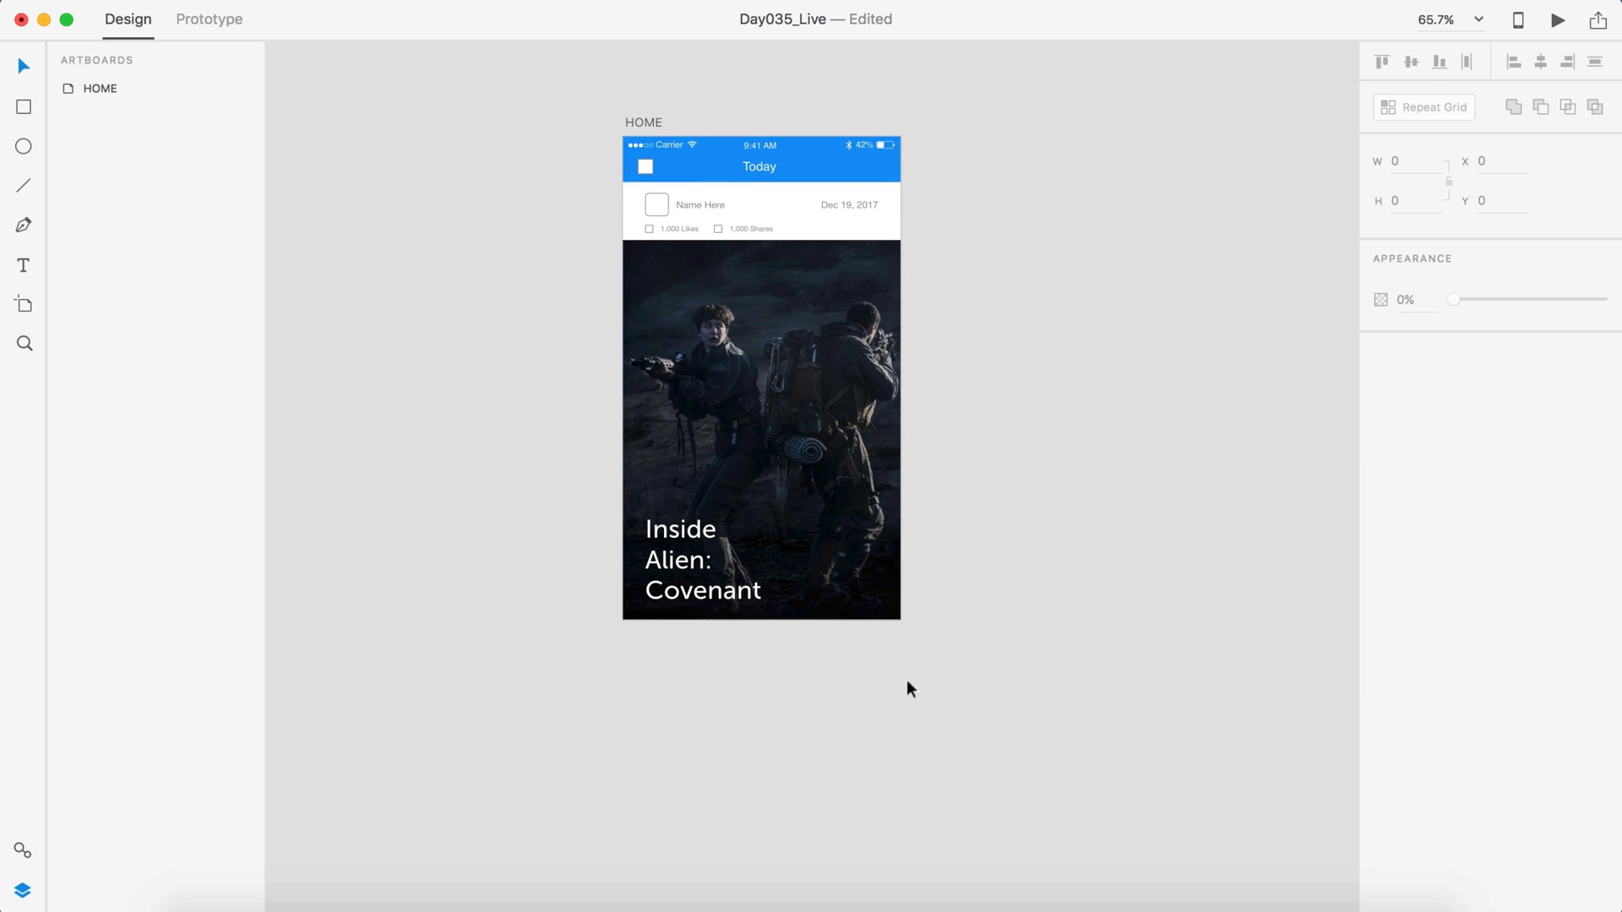
scroll(757, 581, "up", 5)
scroll(756, 574, "down", 3)
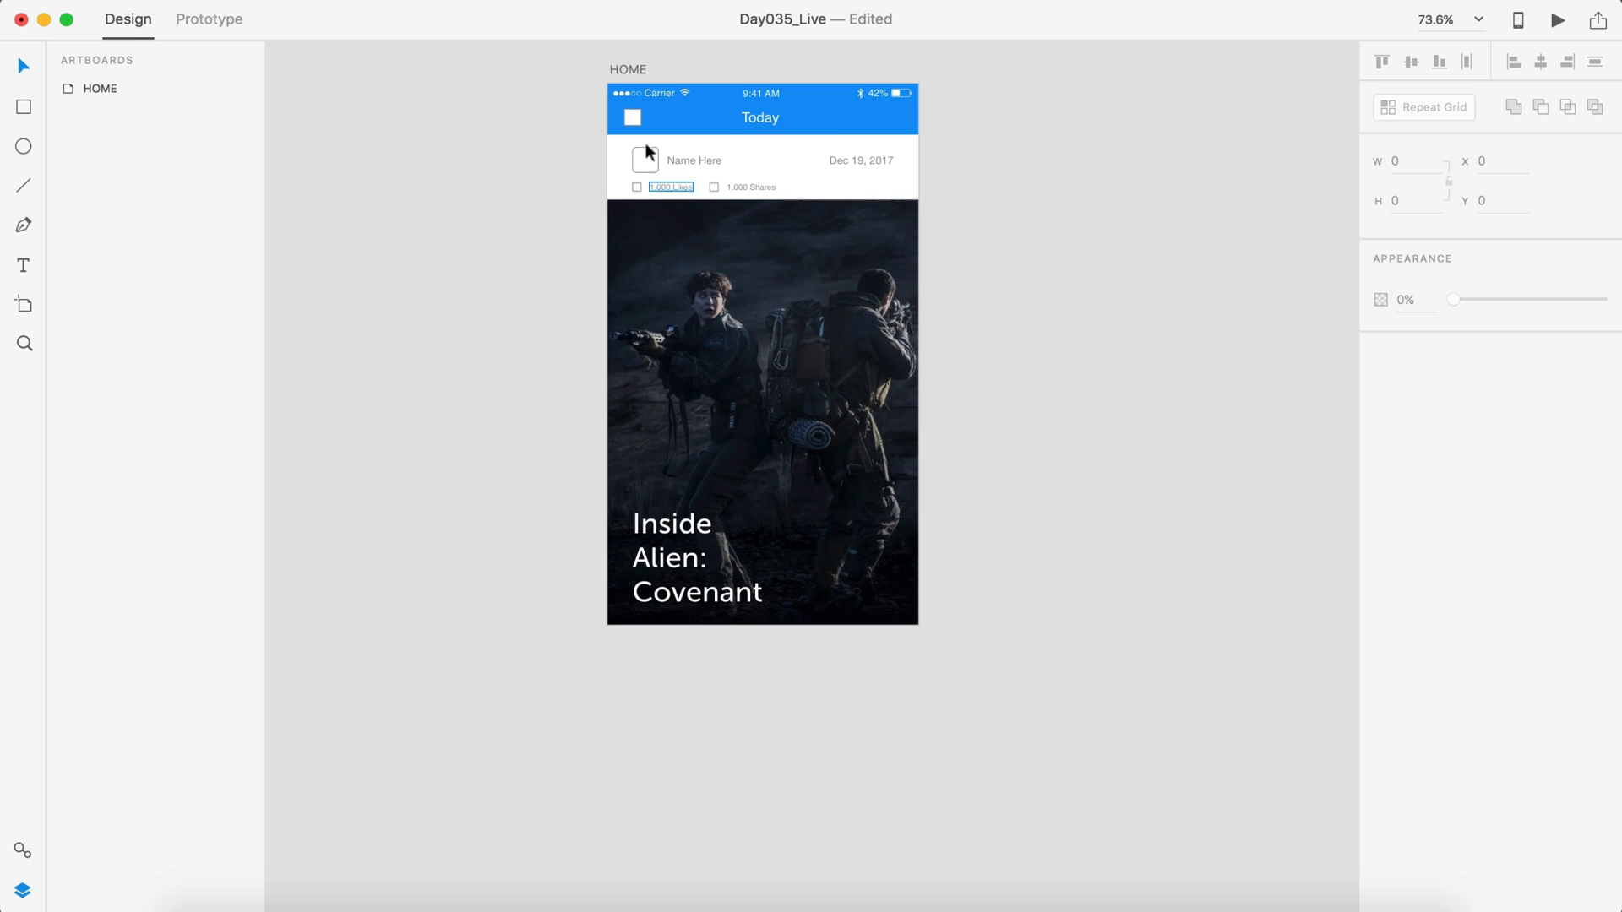
left_click_drag(632, 118, 885, 547, "alt")
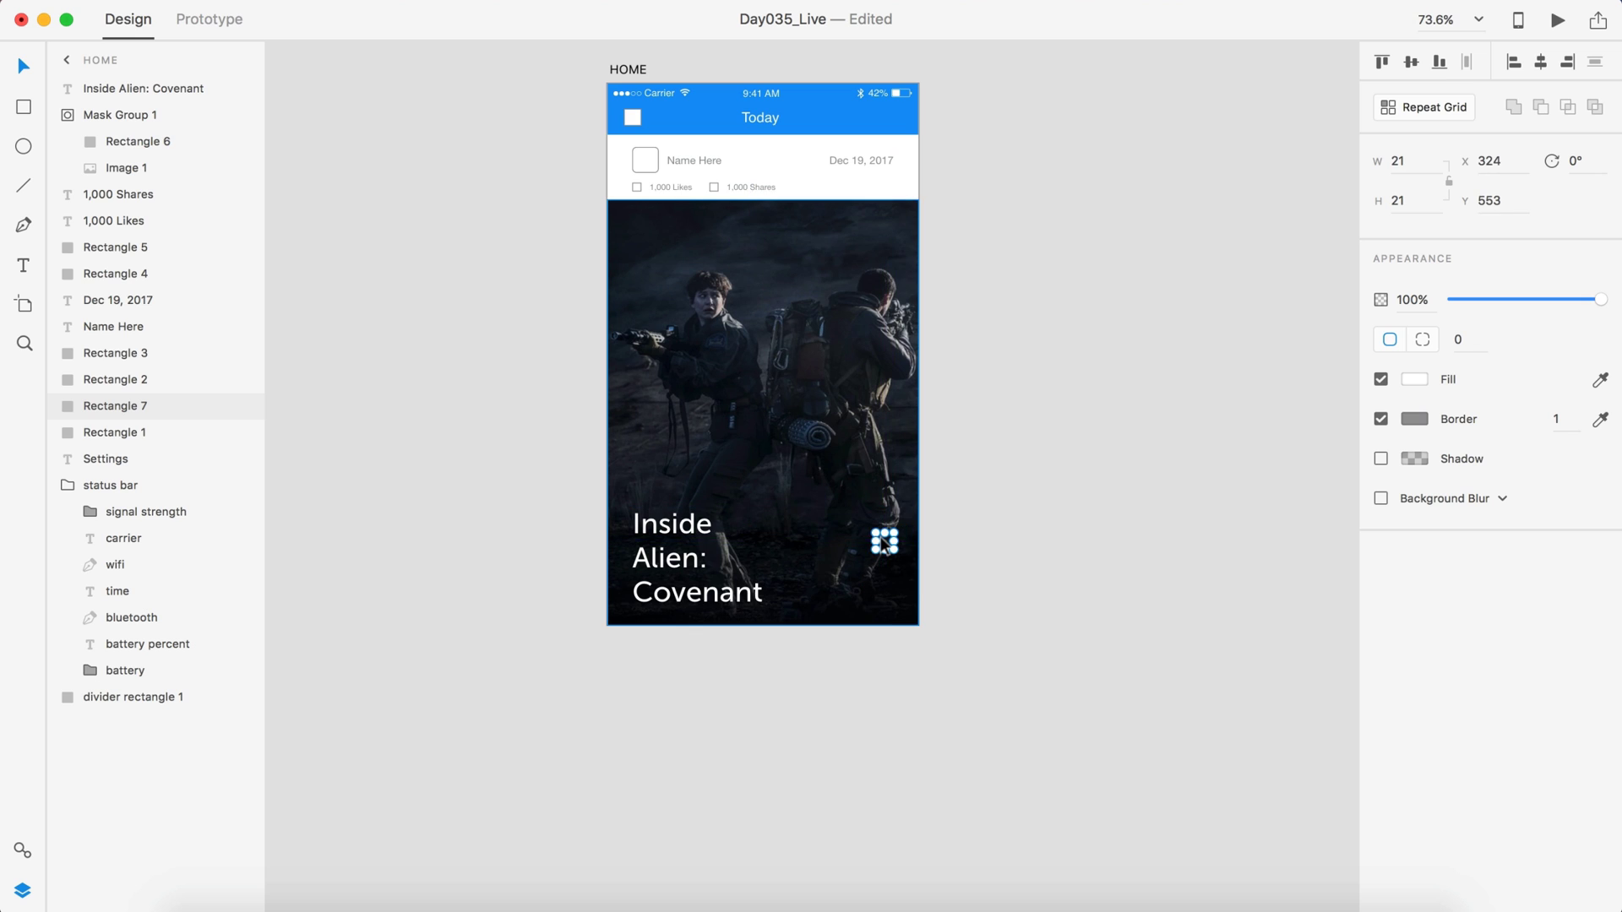
key("super+bracketright")
key("super+bracketright")
key("super+bracketright")
key("super+bracketright")
key("super+bracketright")
key("super+bracketright")
key("super+bracketright")
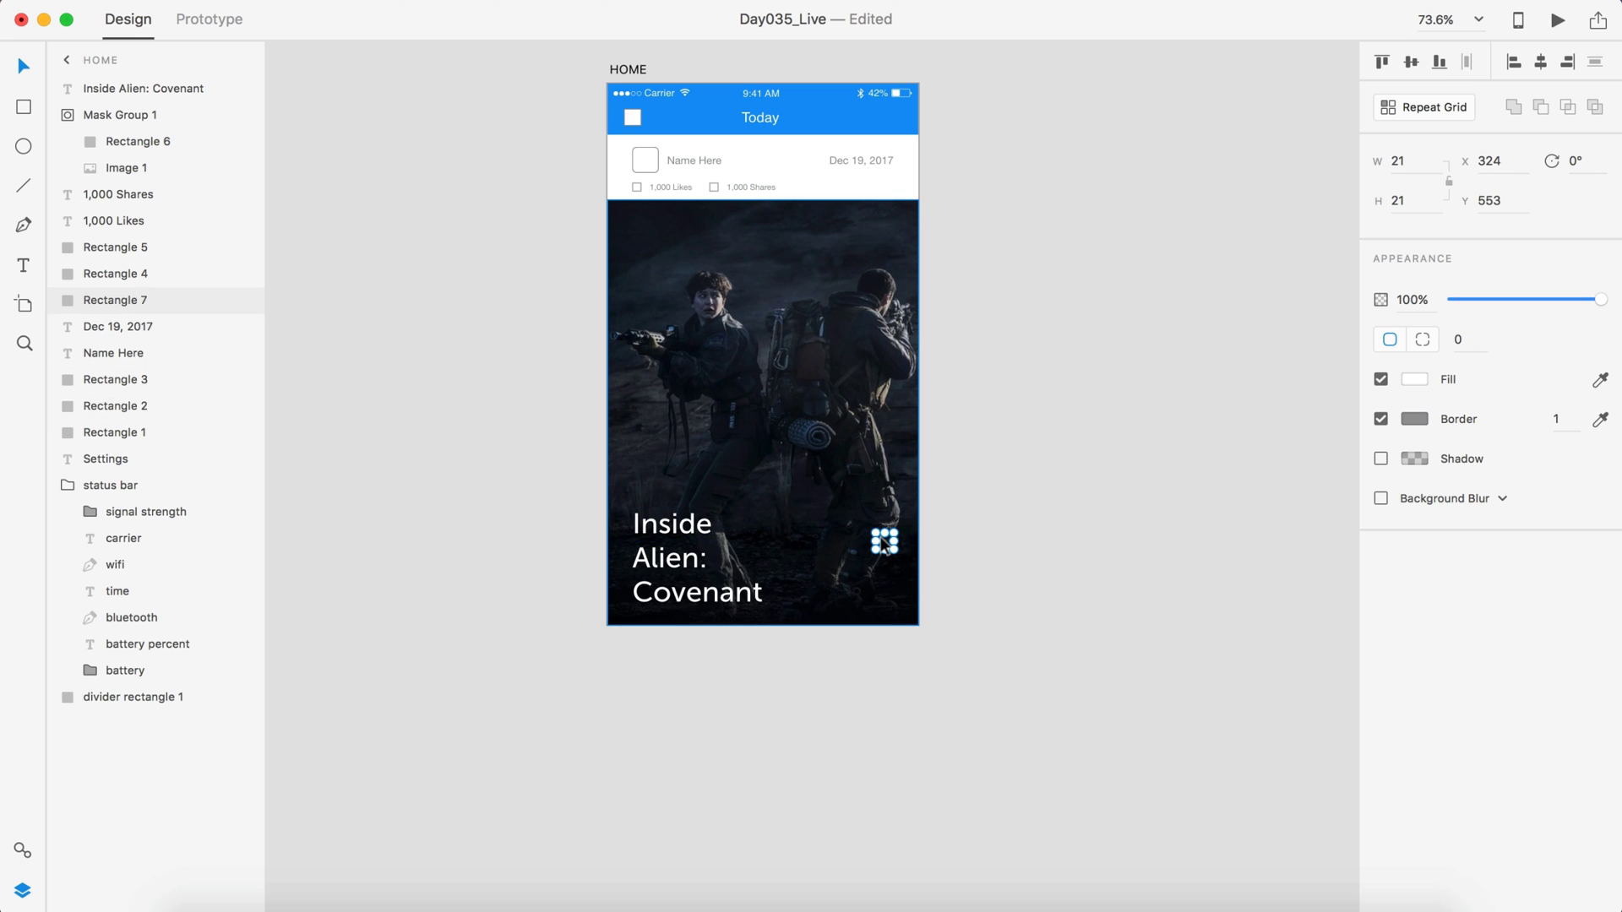
key("super+bracketright")
key("super+bracketright")
key("super+bracketright")
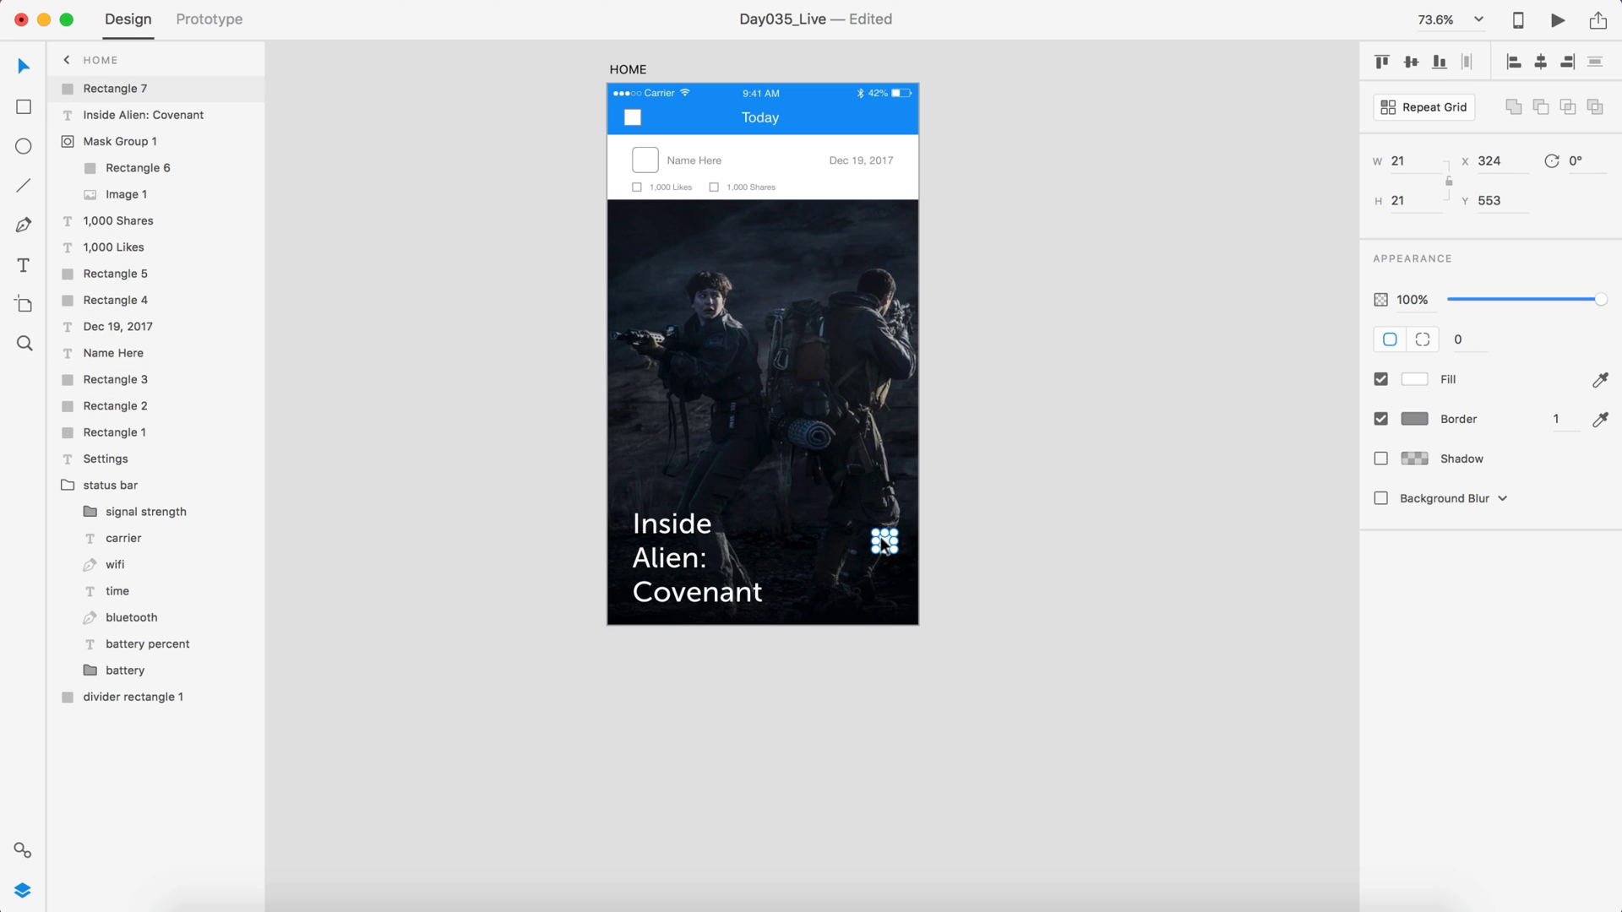
scroll(884, 545, "up", 5)
key("Escape")
scroll(948, 578, "left", 2)
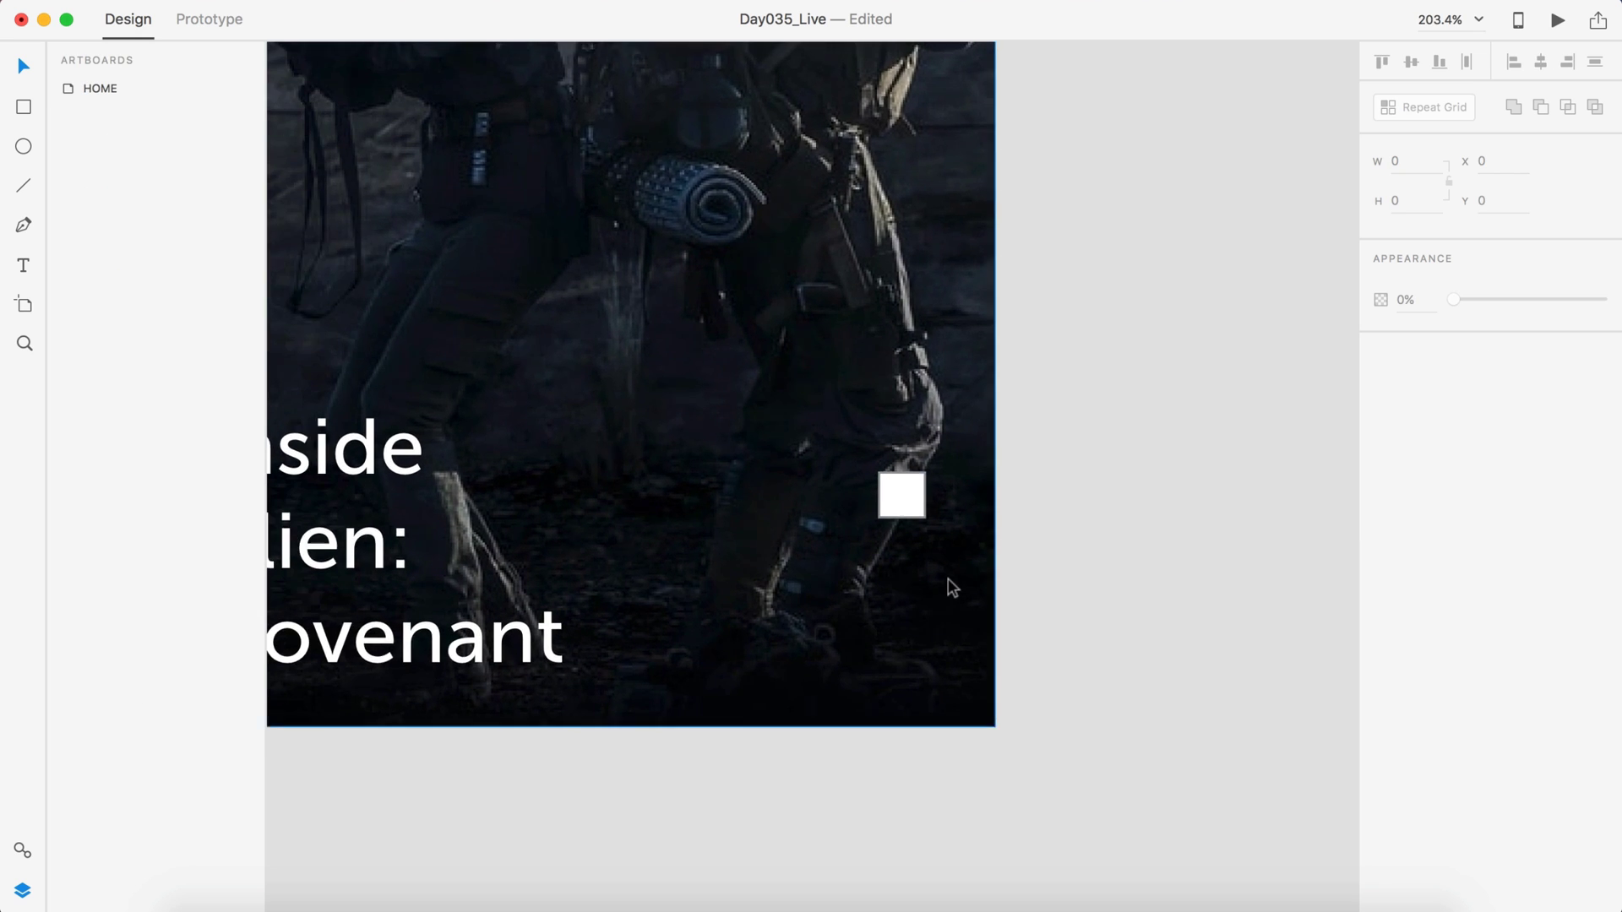
scroll(948, 578, "down", 2)
left_click_drag(929, 522, 936, 647)
key("shift+Left")
key("Left")
key("Left")
key("Left")
key("Left")
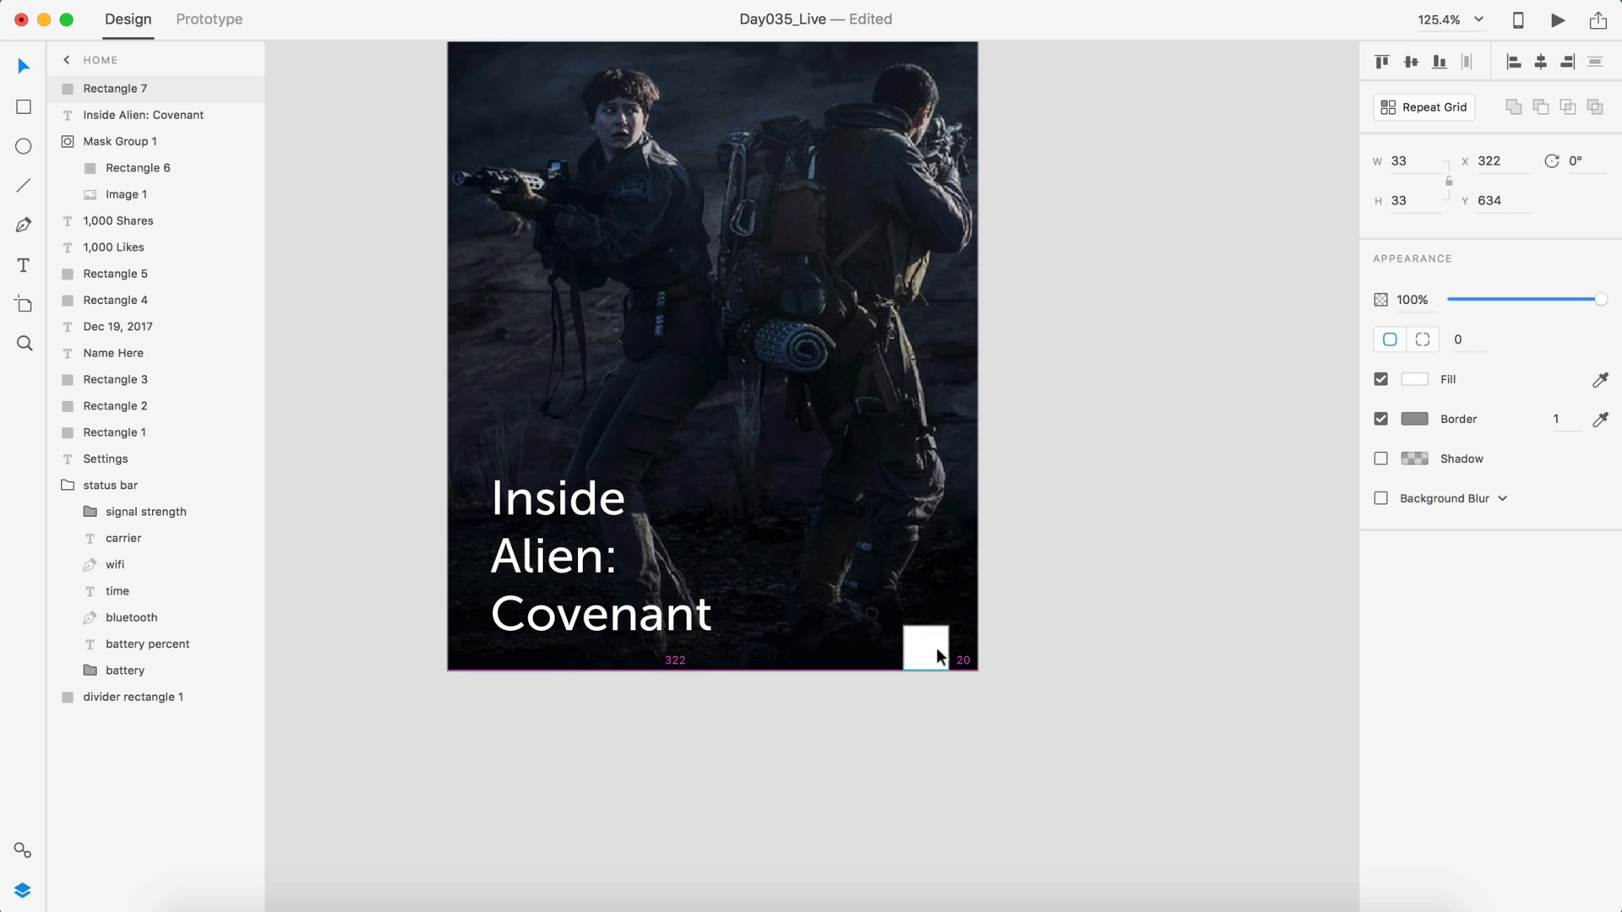
key("shift+Up")
key("shift+Up")
key("shift+Left")
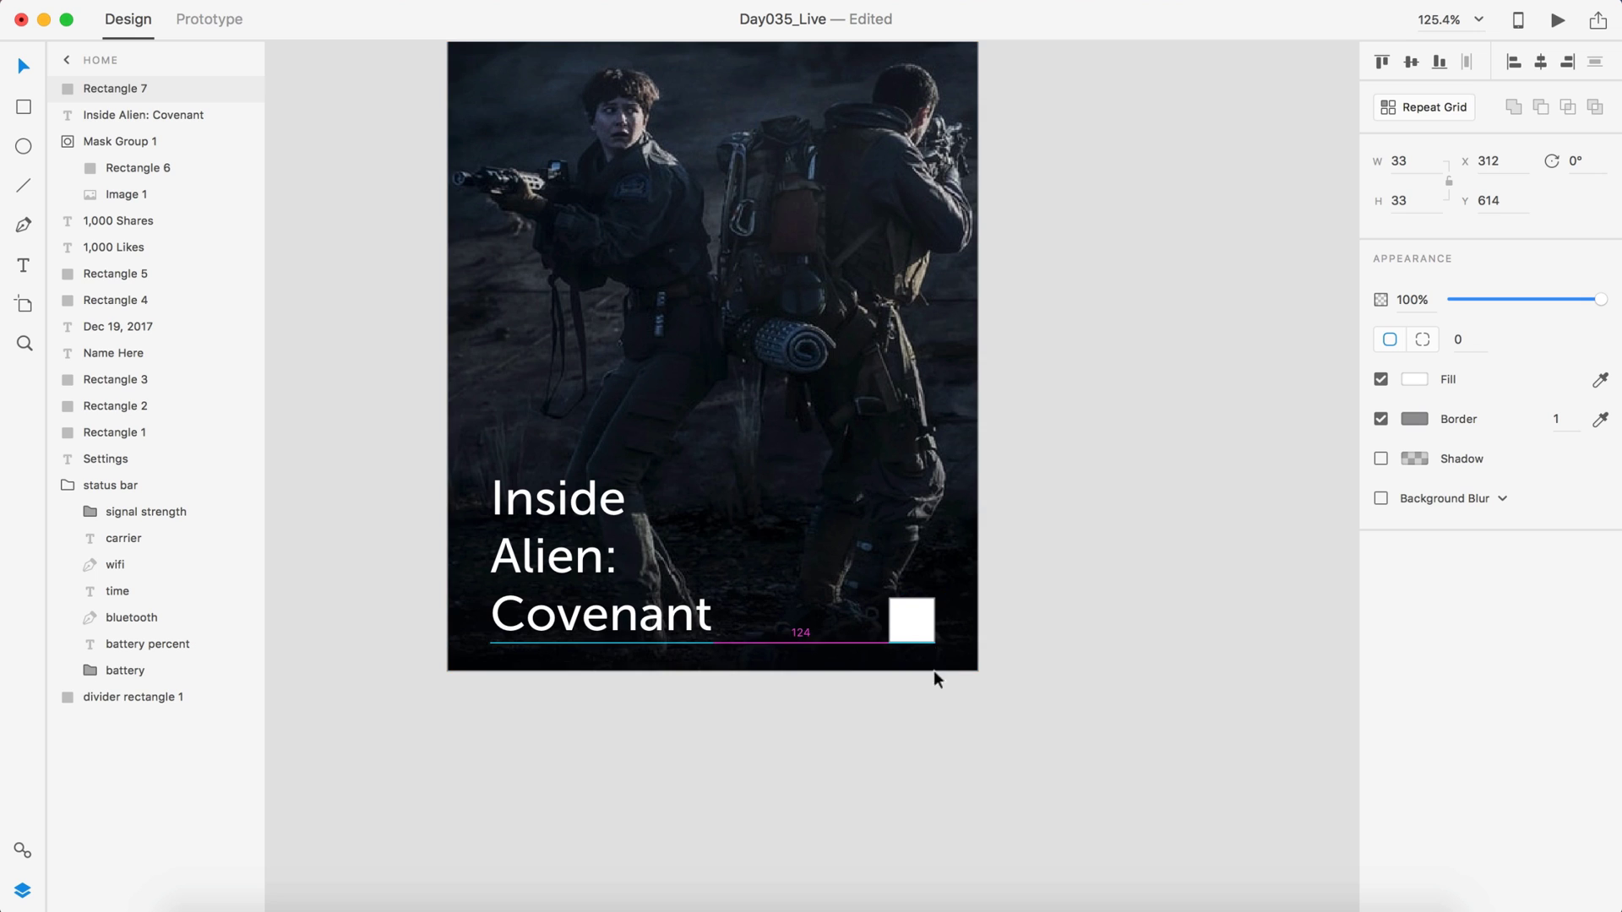
Step: Duplicate the square directly above the original with a 20 px gap
left_click_drag(916, 644, 914, 589)
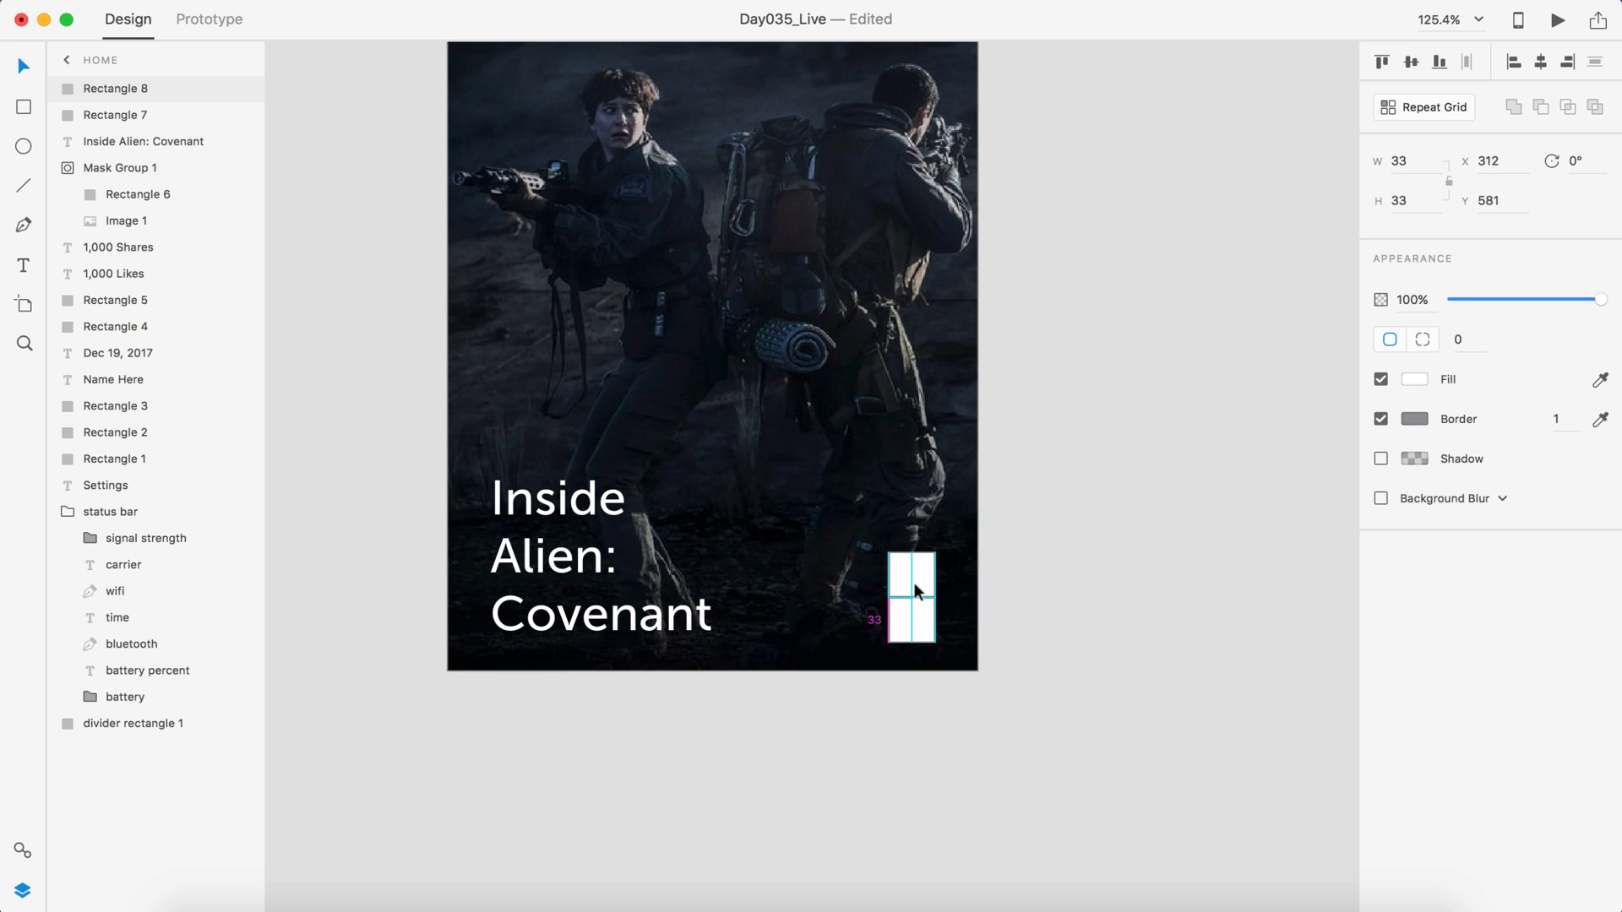
key("shift+Up")
key("shift+Up")
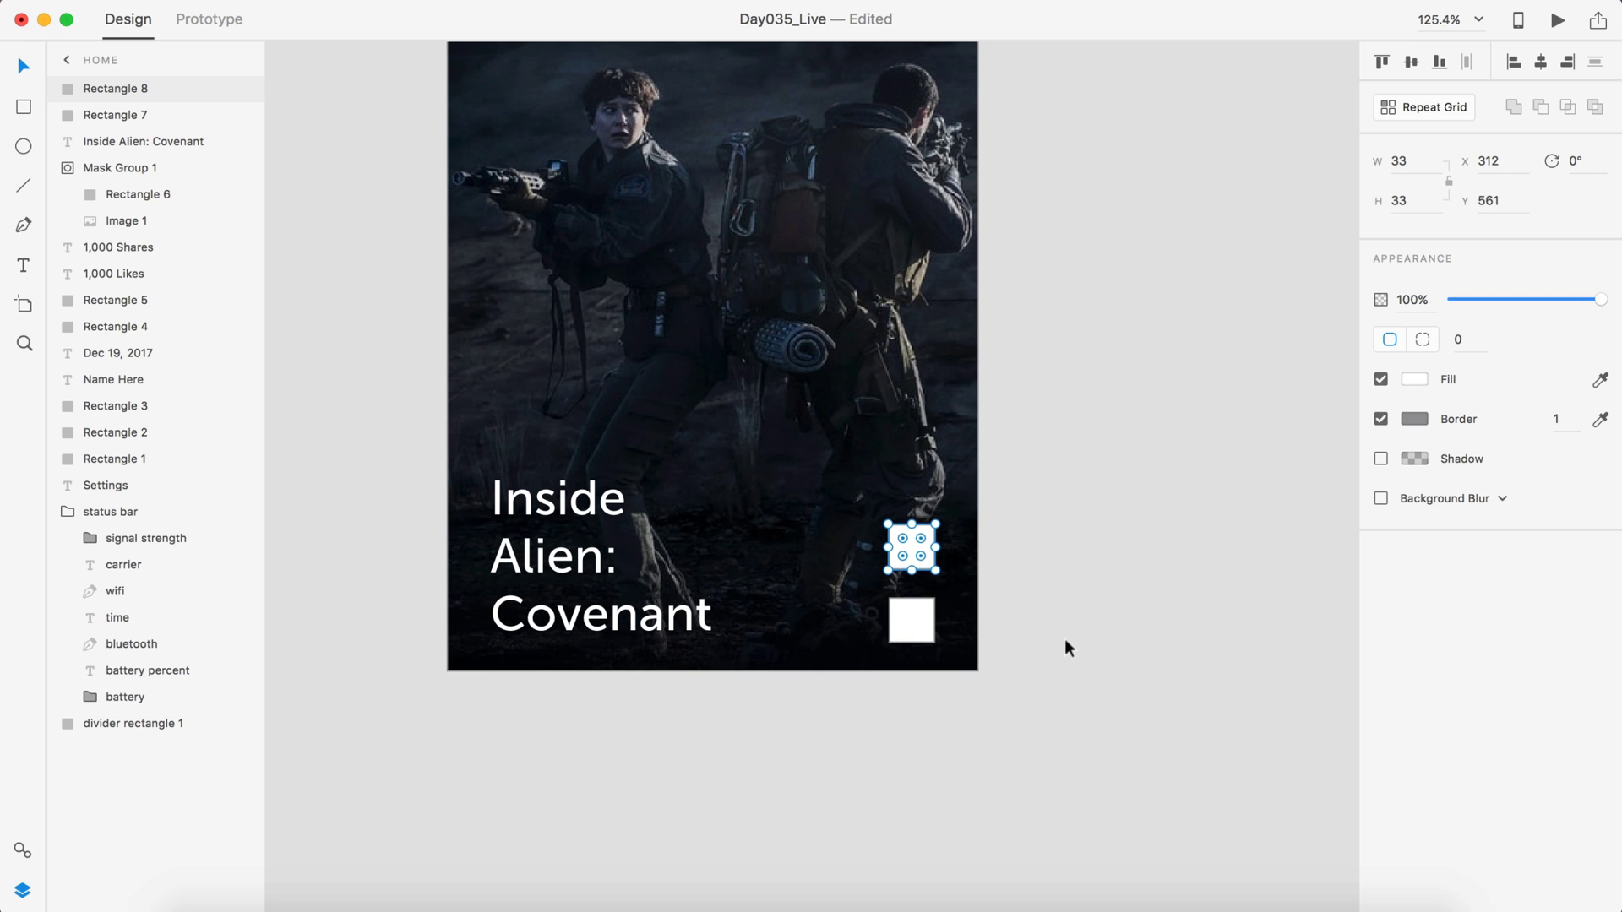
left_click(1065, 648)
scroll(1064, 648, "up", 5)
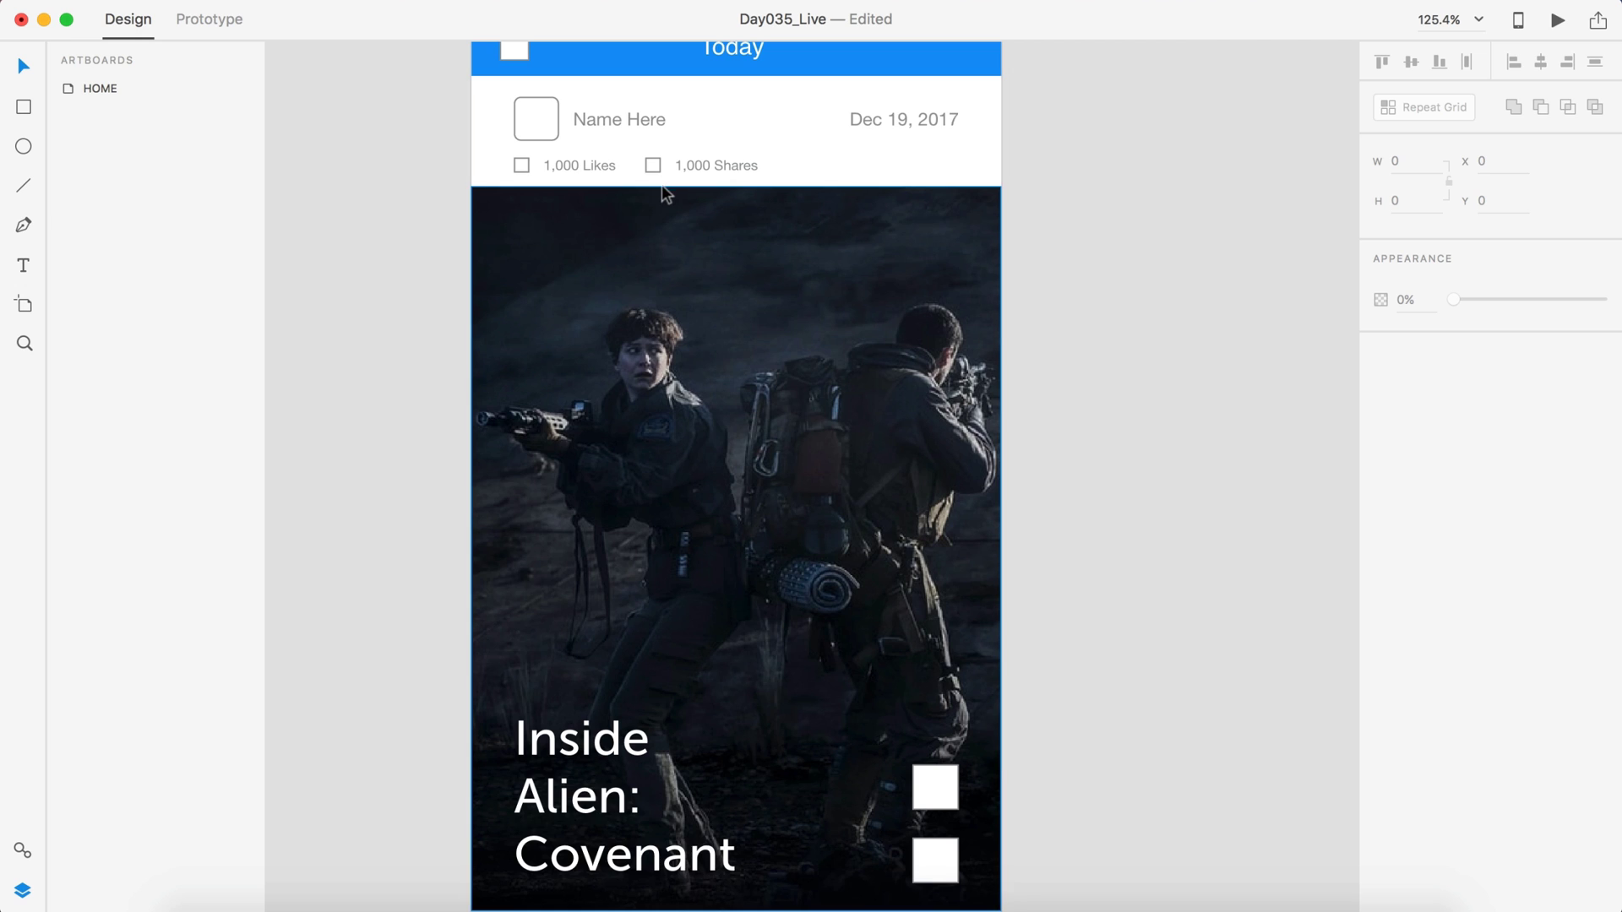
scroll(929, 262, "down", 5)
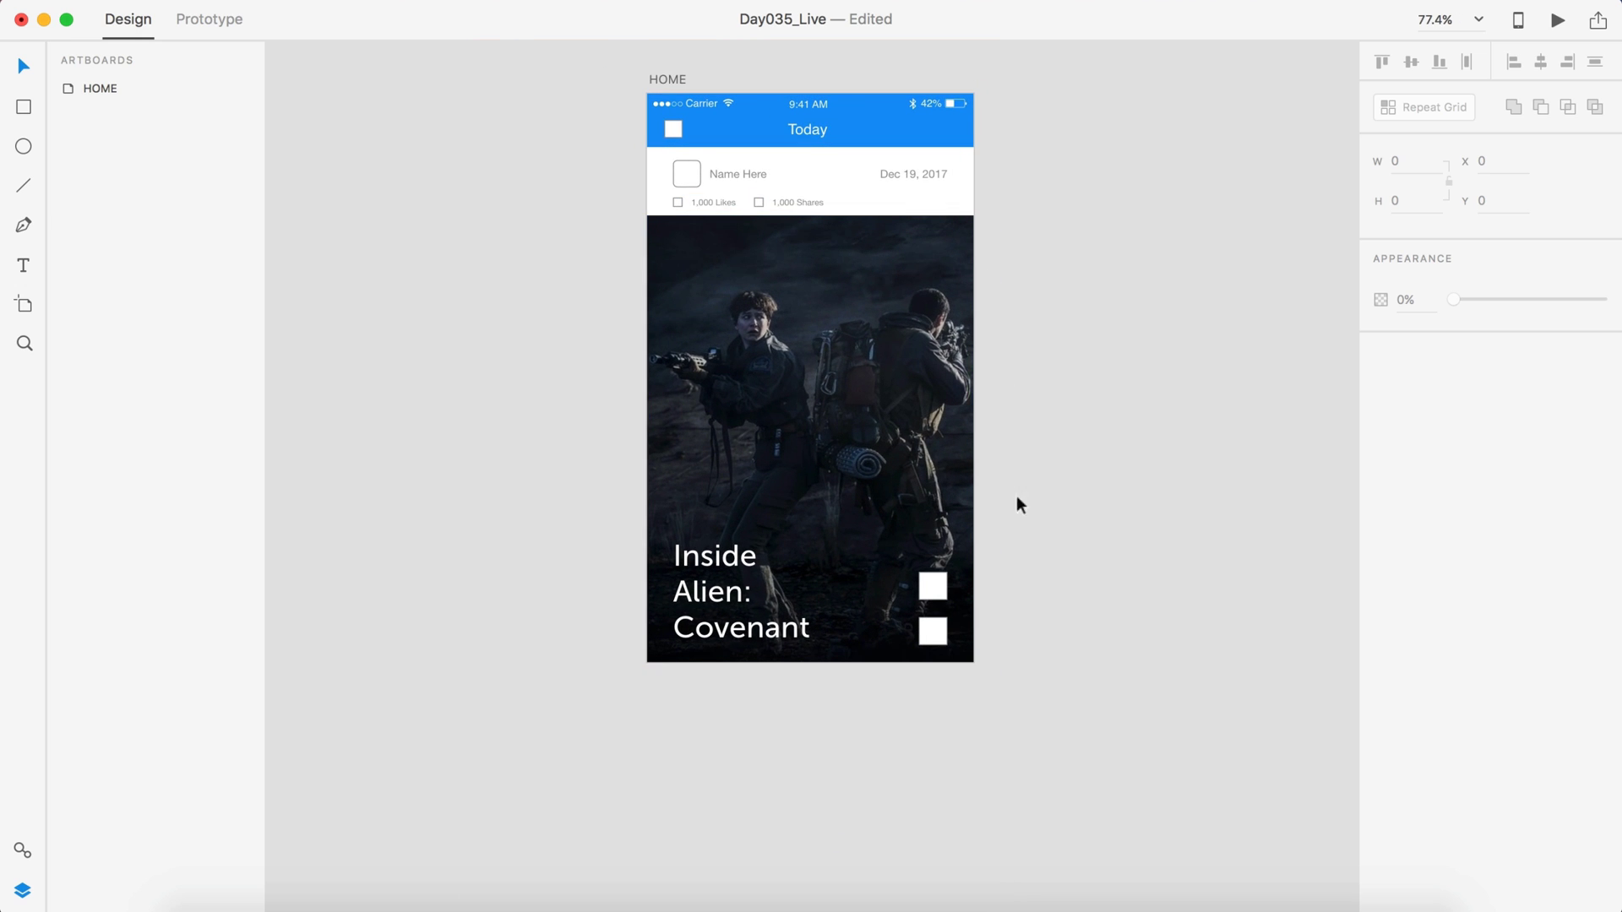
scroll(1017, 575, "right", 5)
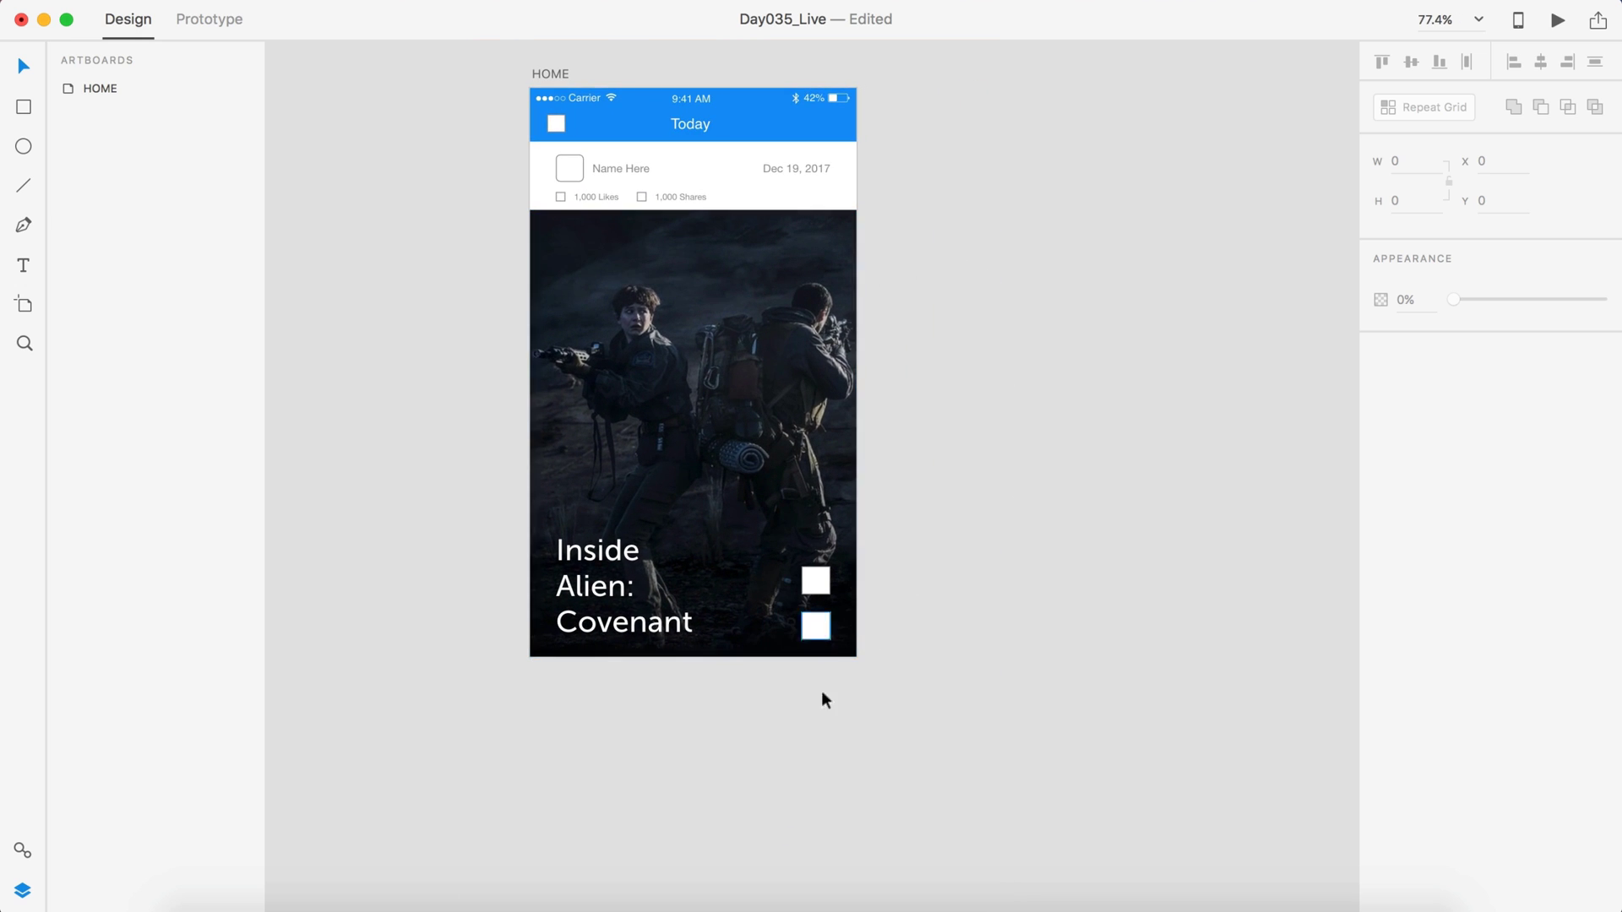